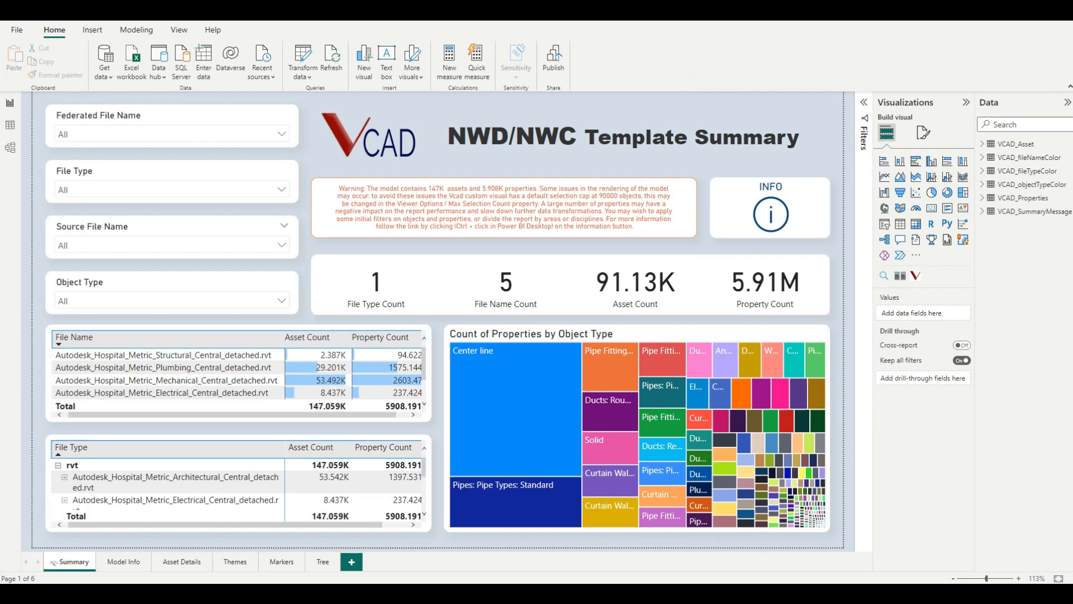
Review the files available in the Federated File Name and Source File Name filters on the Summary page
left_click(289, 139)
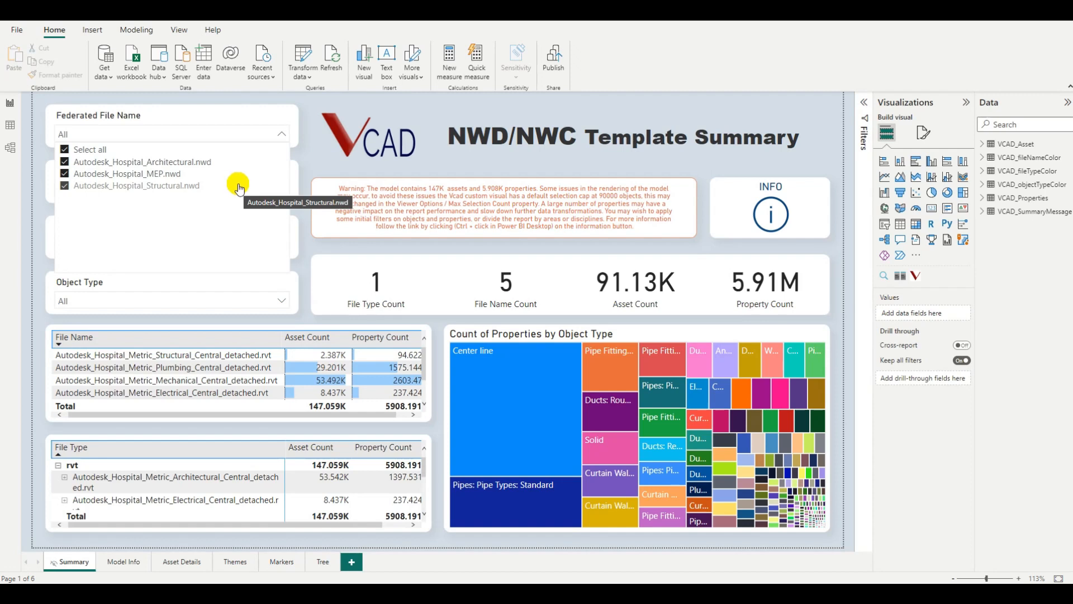
left_click(280, 137)
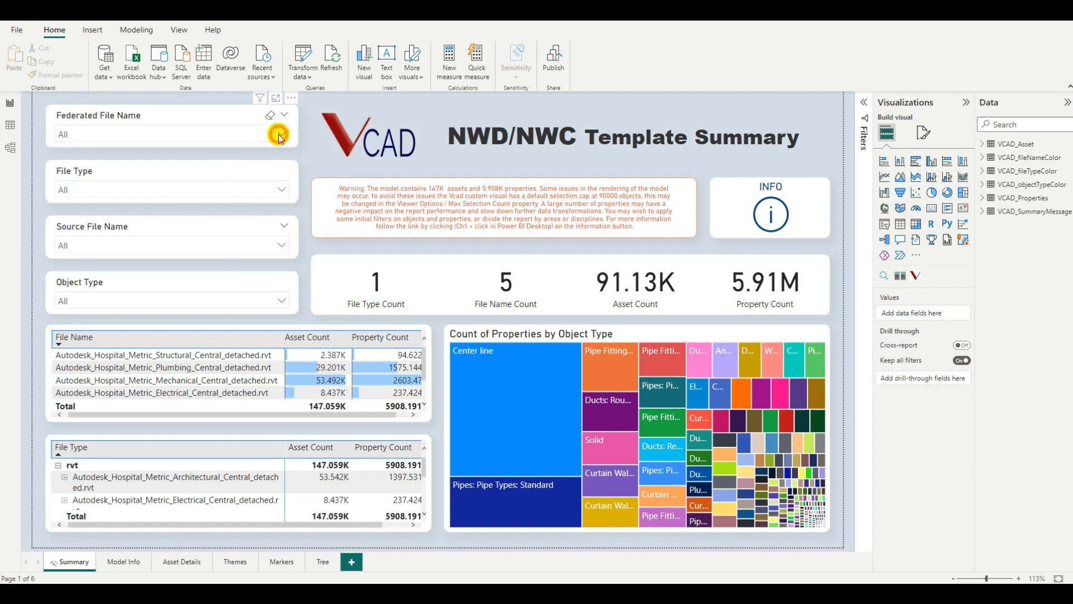
left_click(282, 245)
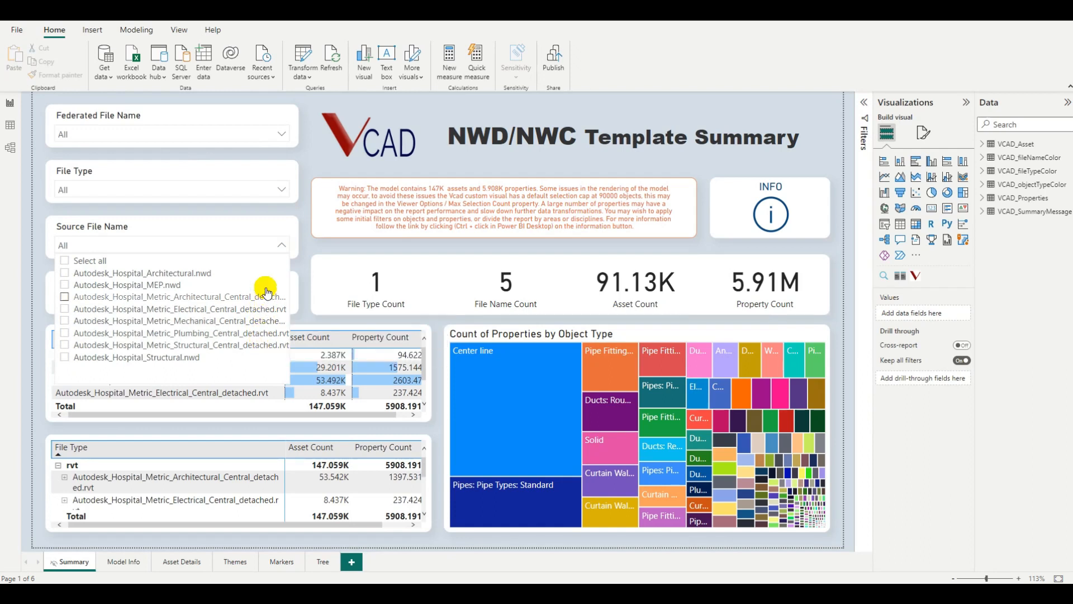
left_click(283, 246)
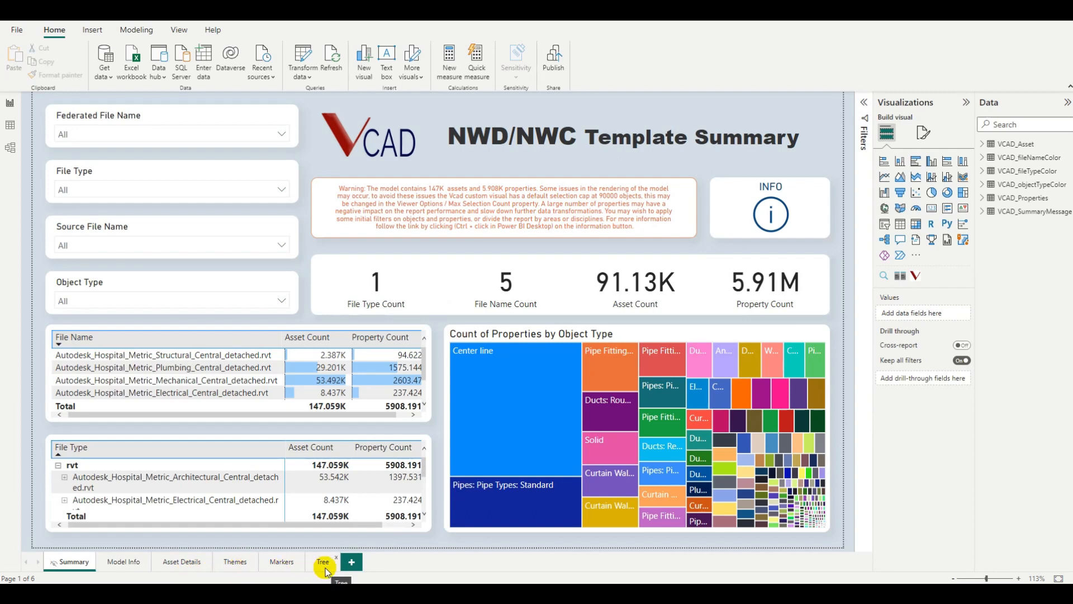
Open the Model Info page and look through the files listed in its Source File Name filter
left_click(118, 562)
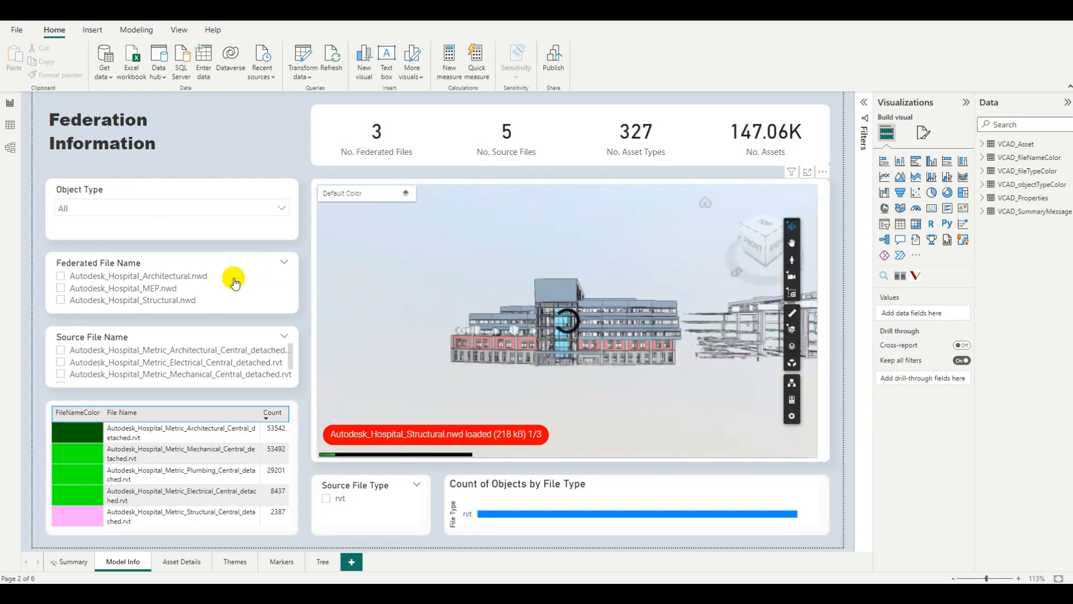
scroll(208, 363, "down", 2)
scroll(207, 366, "up", 1)
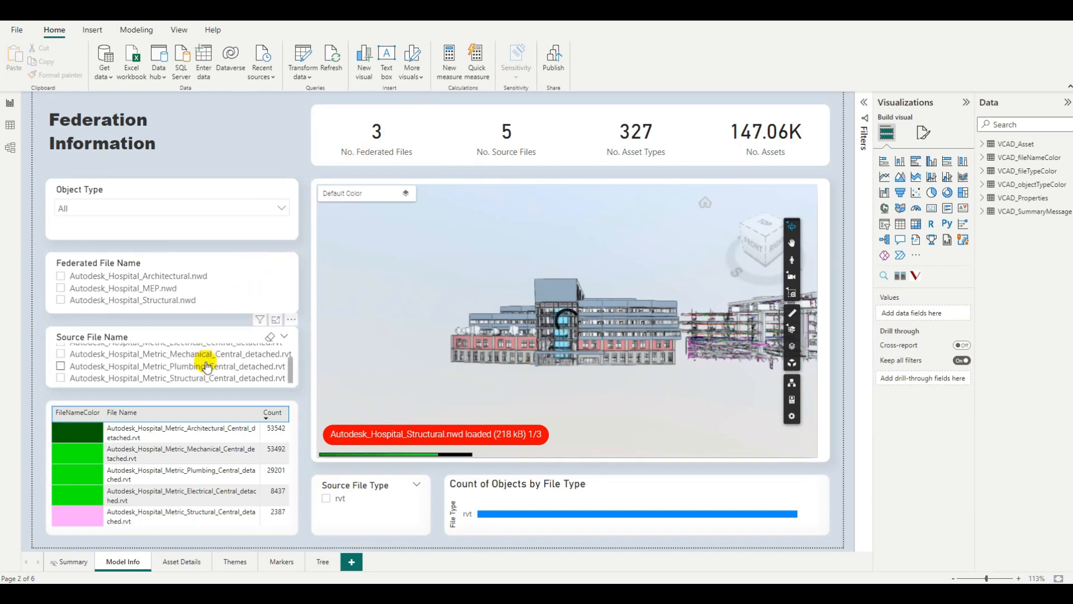
scroll(207, 366, "up", 1)
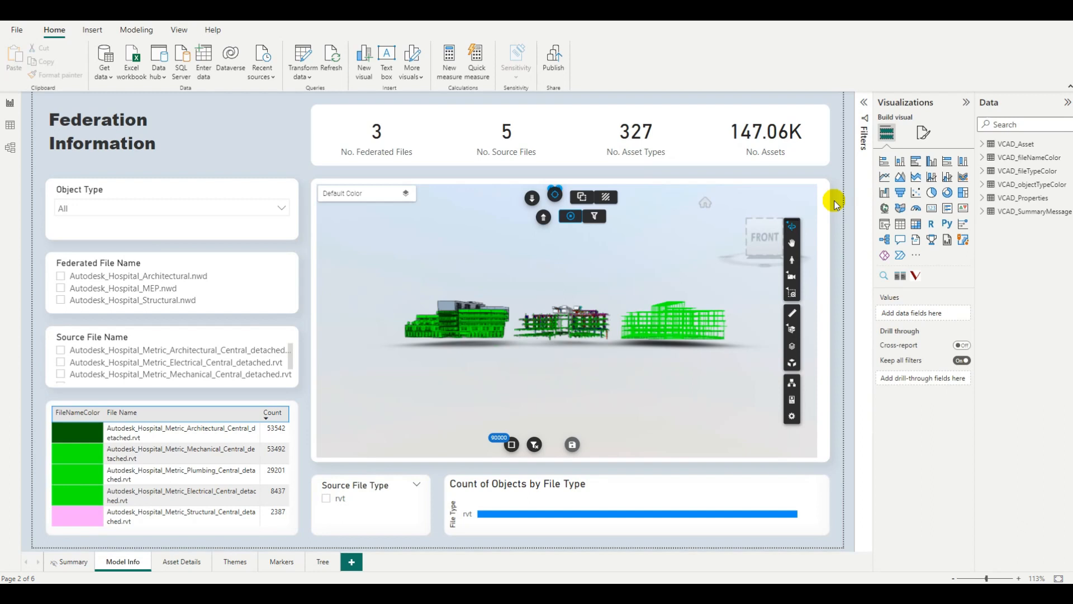
Inspect the federated model in the 3D viewer and check the visual's Max Selection Count in its viewer options
left_click_drag(544, 344, 578, 366)
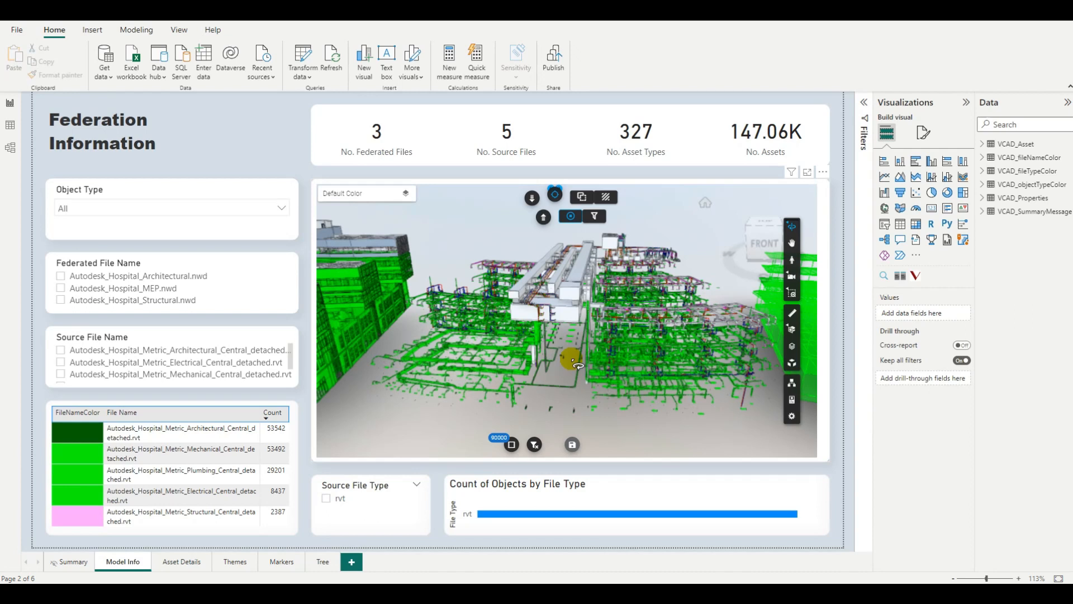
scroll(571, 359, "down", 3)
left_click(506, 443)
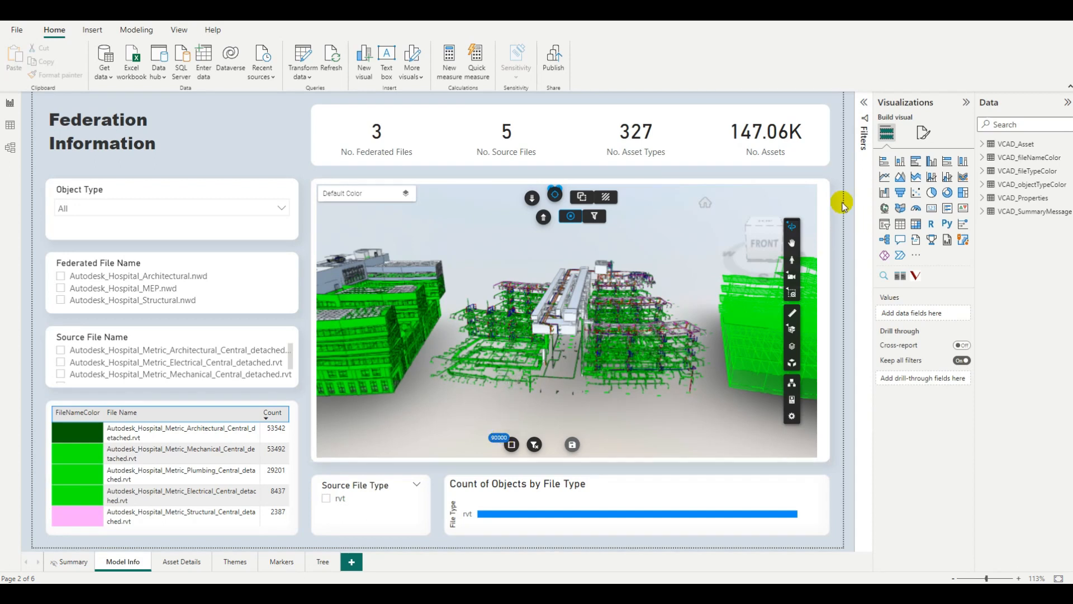
left_click(829, 186)
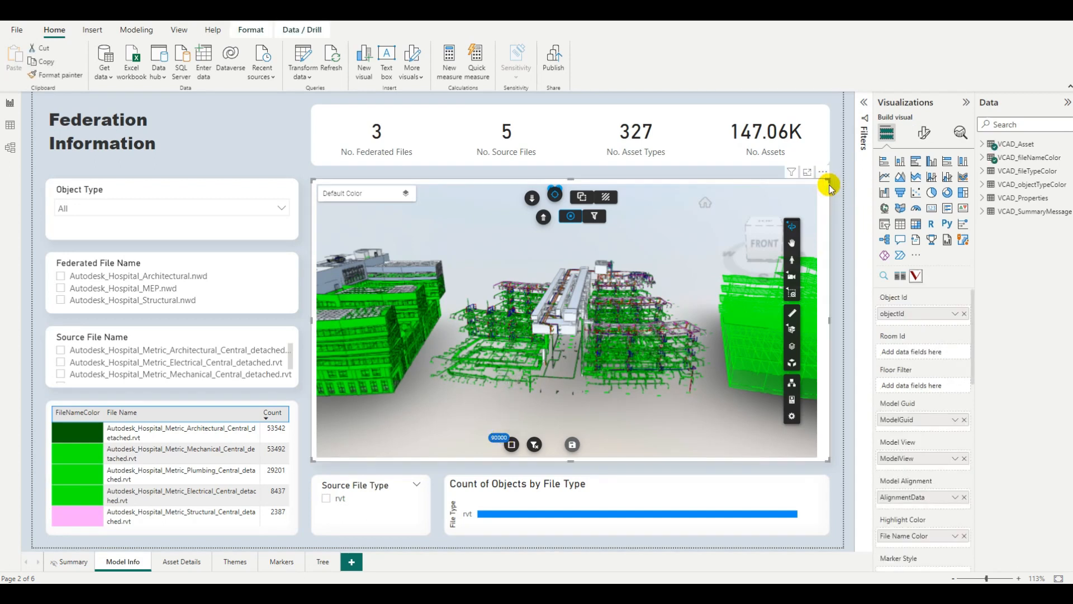
left_click(927, 135)
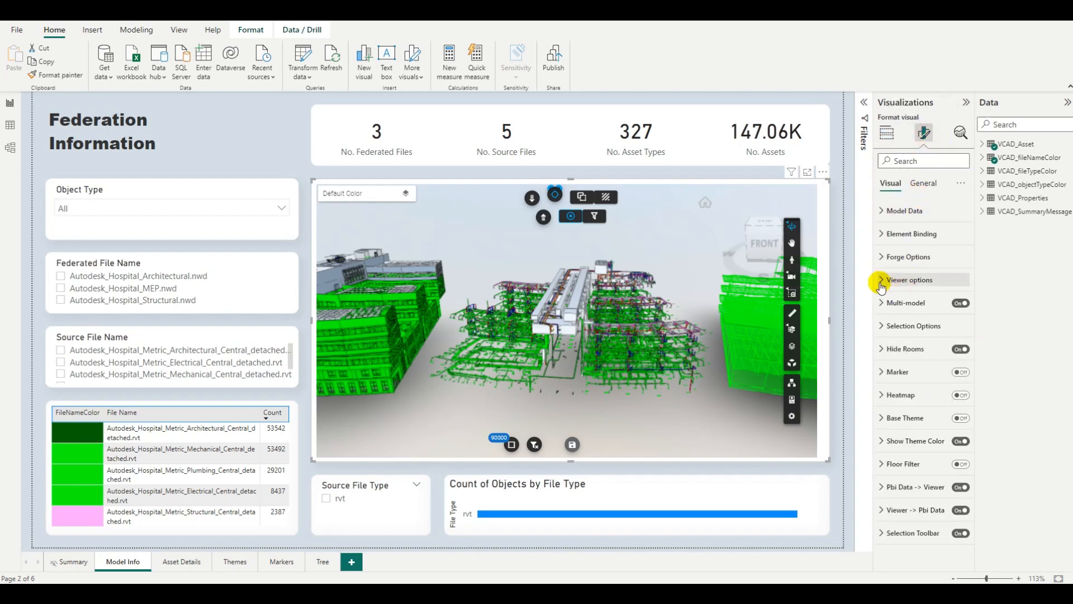
left_click(910, 279)
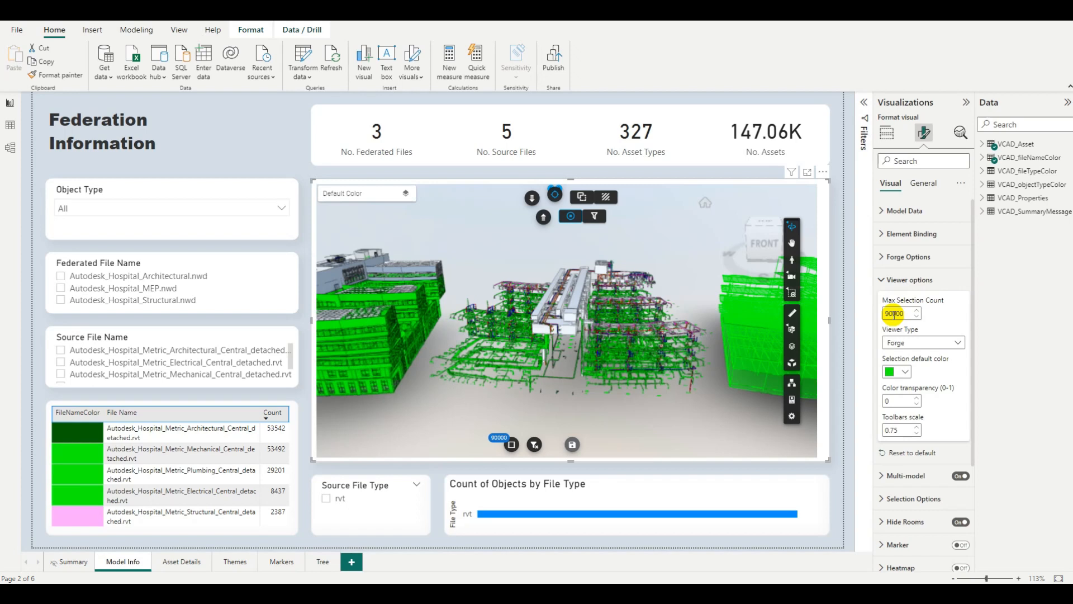
left_click(883, 280)
left_click(852, 340)
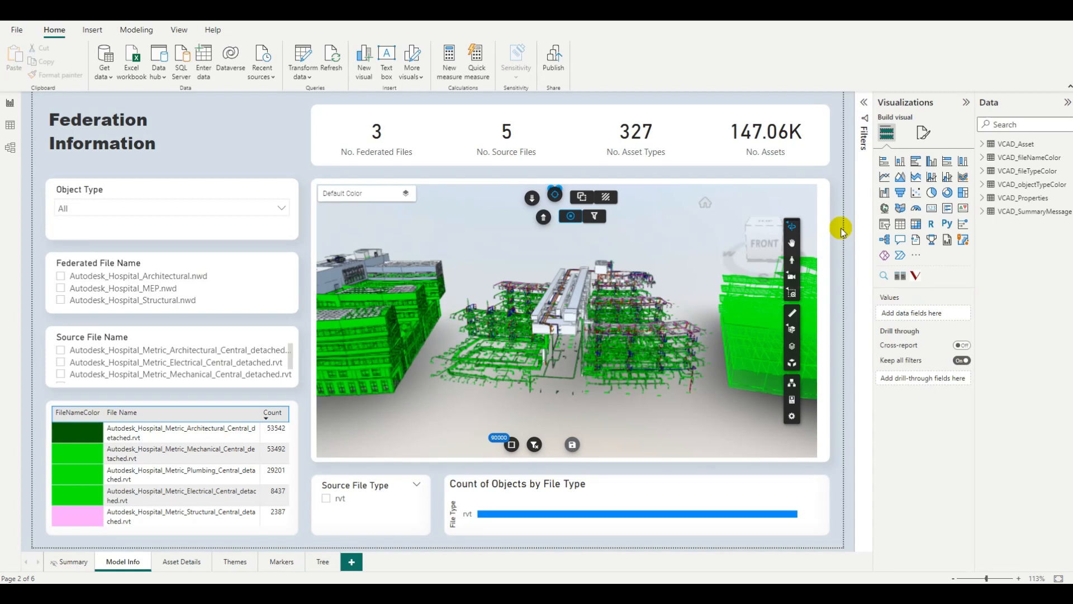
Select the 3D viewer visual, widen the Visualizations pane and review the data fields assigned to the visual
left_click_drag(527, 363, 590, 416)
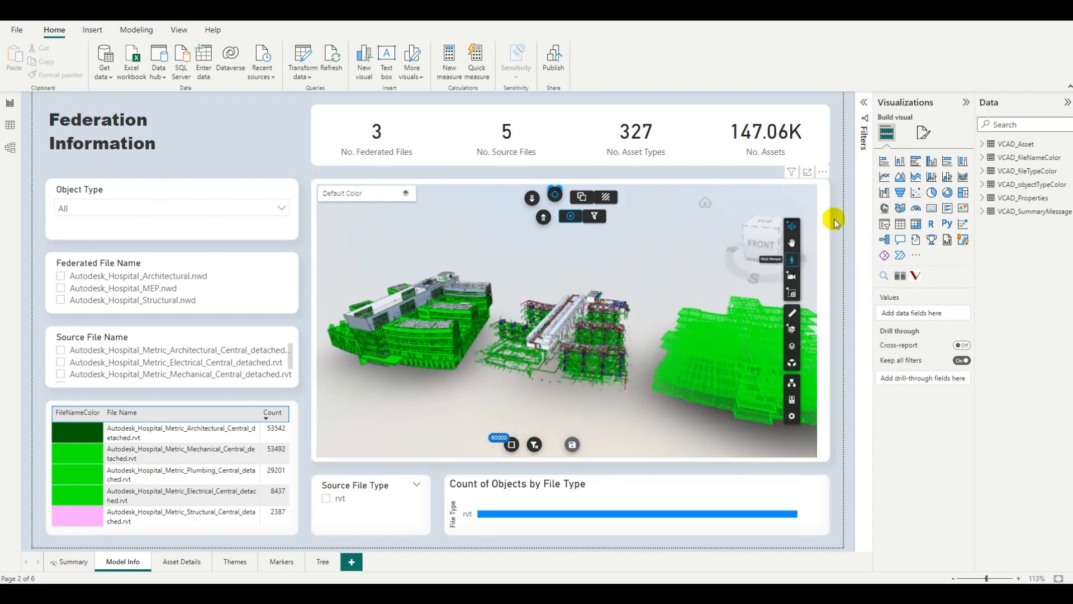
left_click(828, 190)
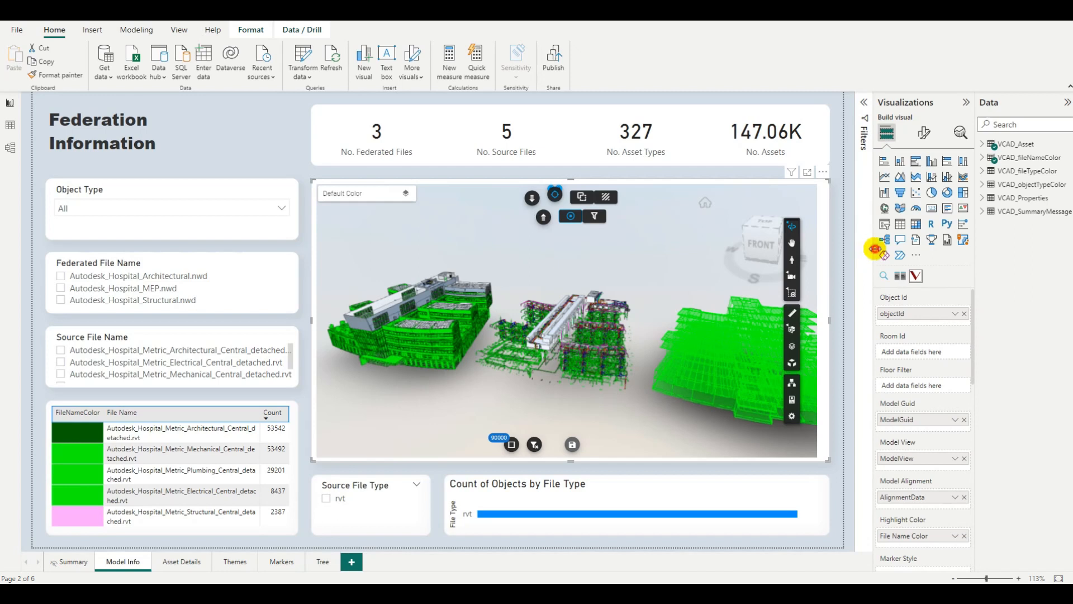
left_click_drag(875, 248, 857, 246)
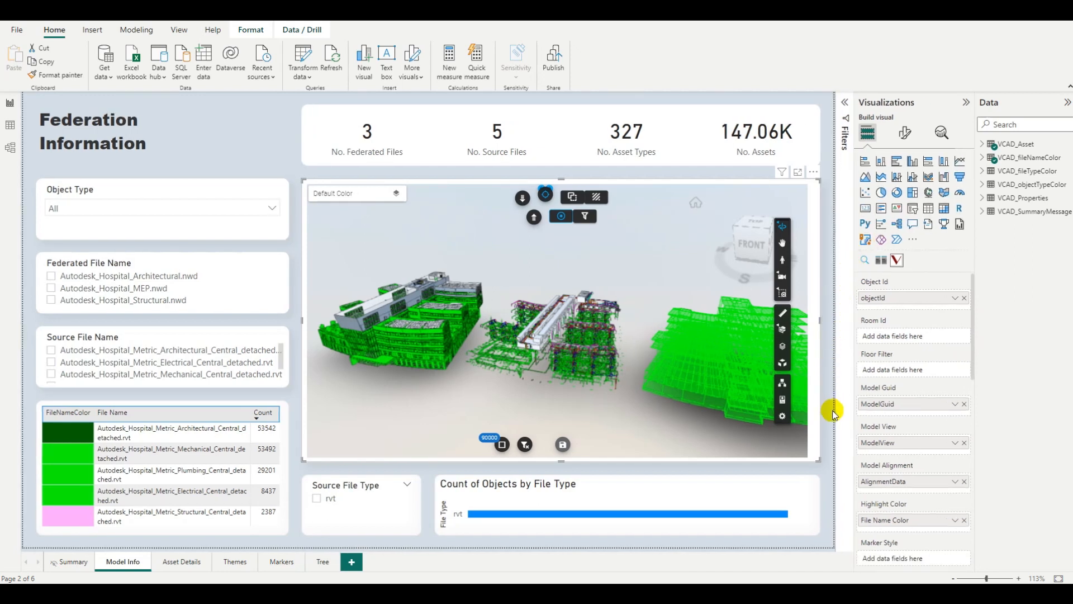
scroll(872, 414, "down", 3)
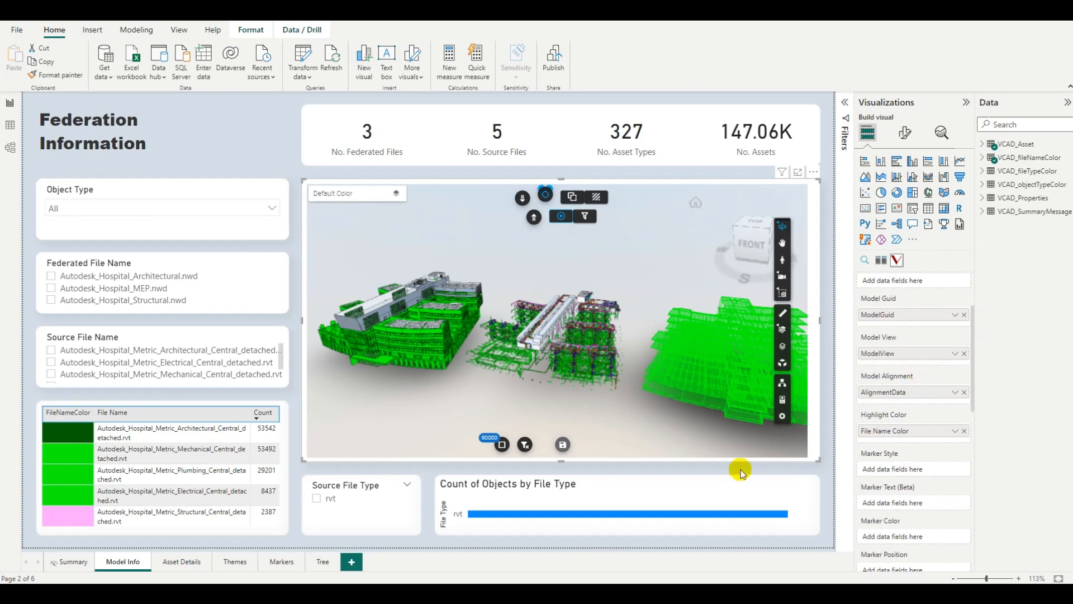
Examine how the models are laid out in the 3D viewer and the AlignmentData field assigned to Model Alignment
mouse_move(500, 393)
left_mouse_down()
mouse_move(537, 407)
mouse_move(514, 404)
left_mouse_up()
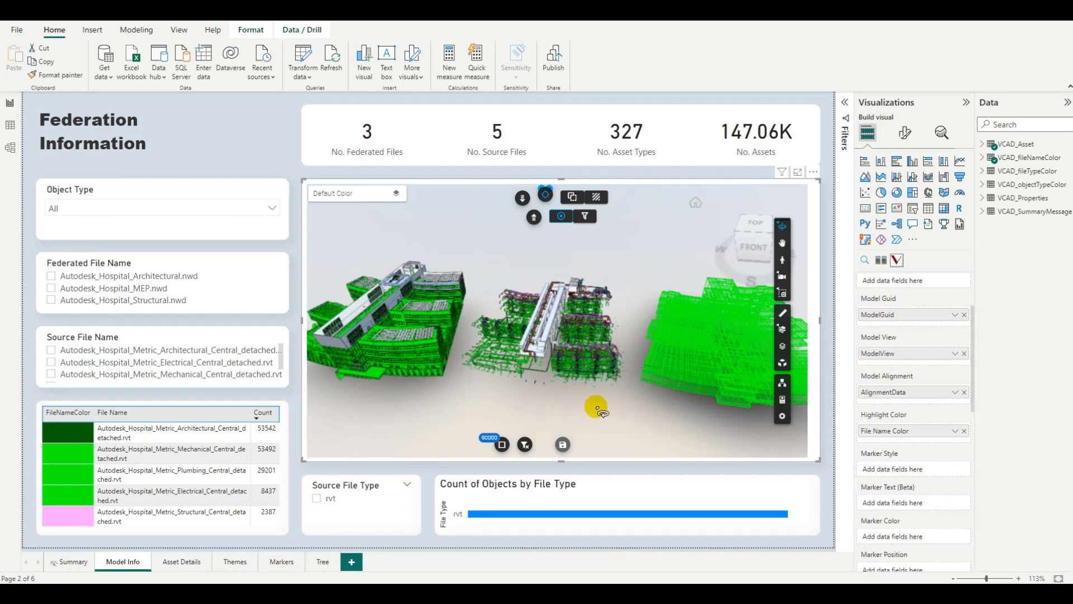
left_click_drag(613, 404, 606, 404)
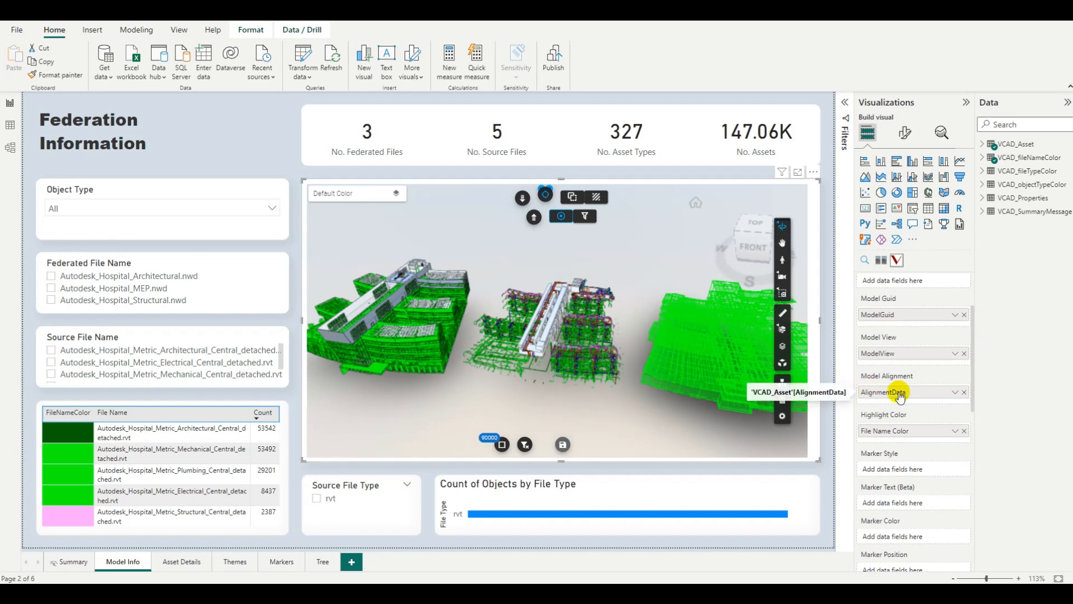
left_click(823, 412)
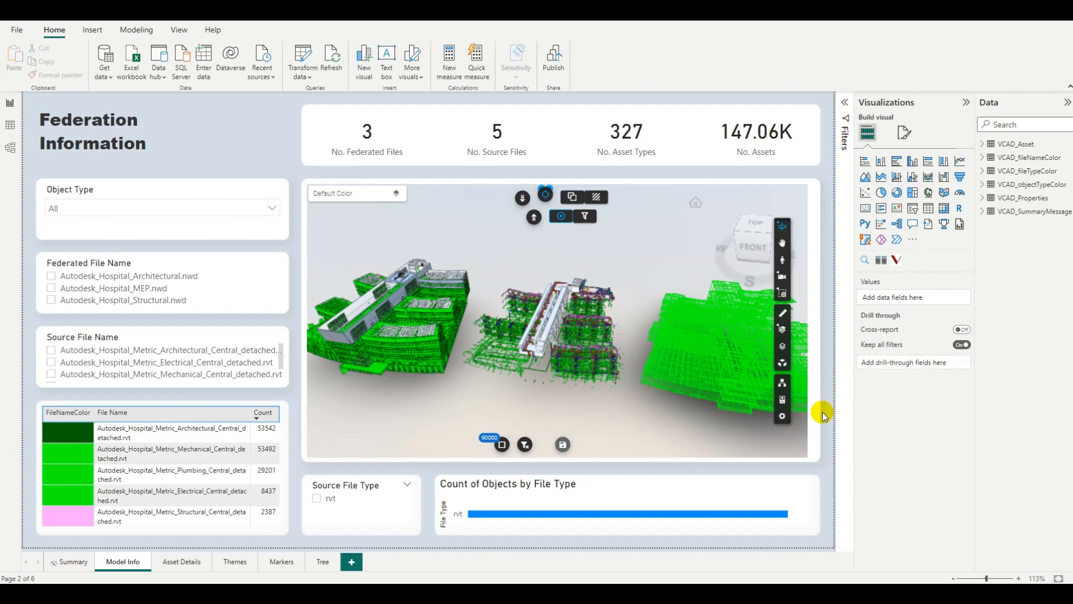
left_click(820, 386)
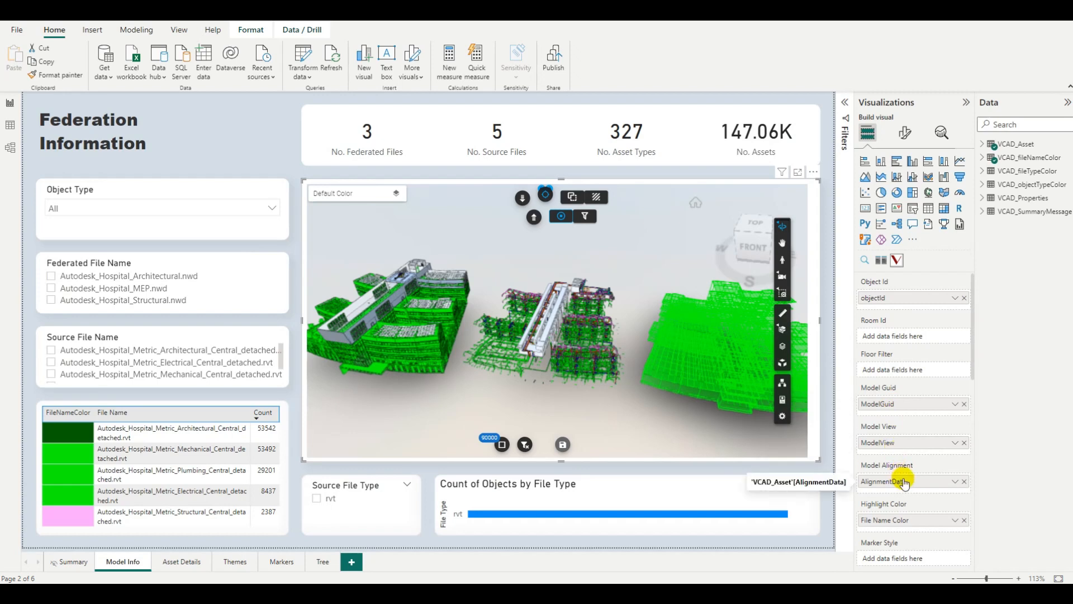
Open the Power Query Editor and display the VCAD_Asset query
left_click(303, 57)
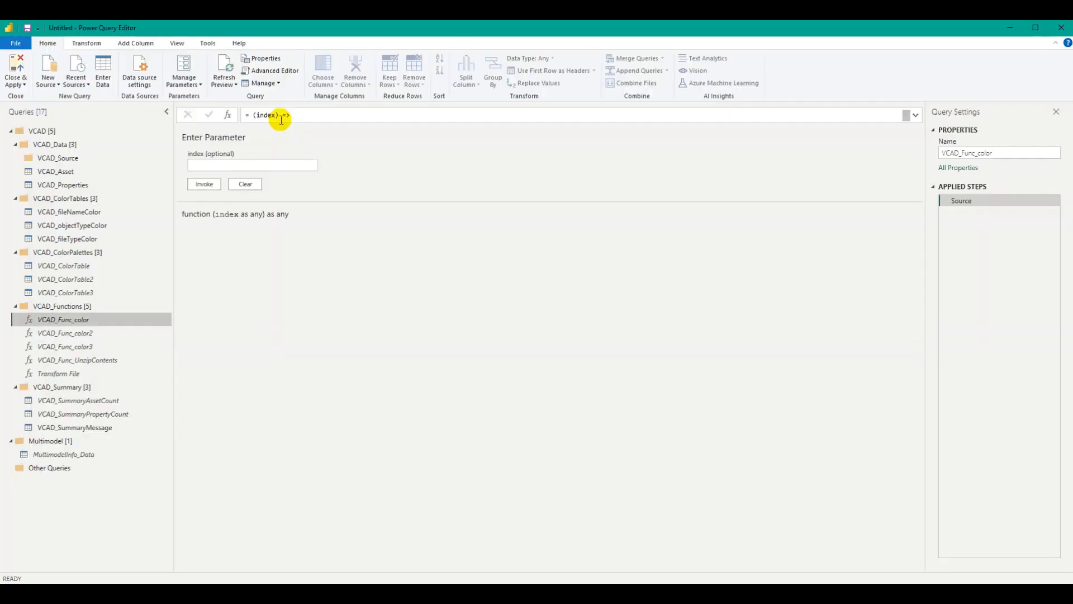
left_click(89, 172)
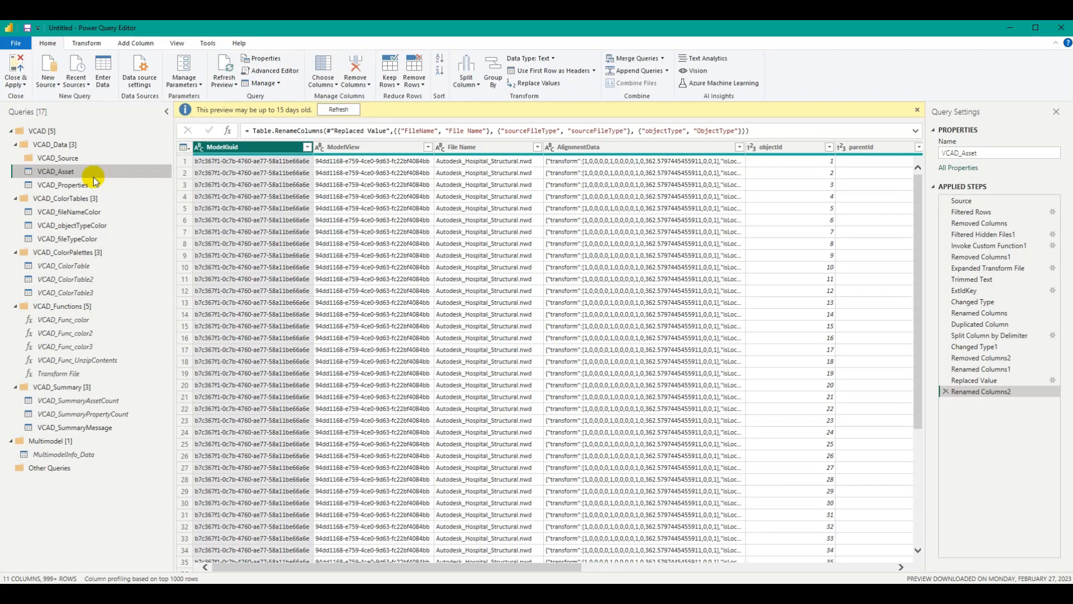
Inspect the MultimodelInfo_Data query's columns and the full ModelView and AlignmentData values in its first row
left_click(101, 457)
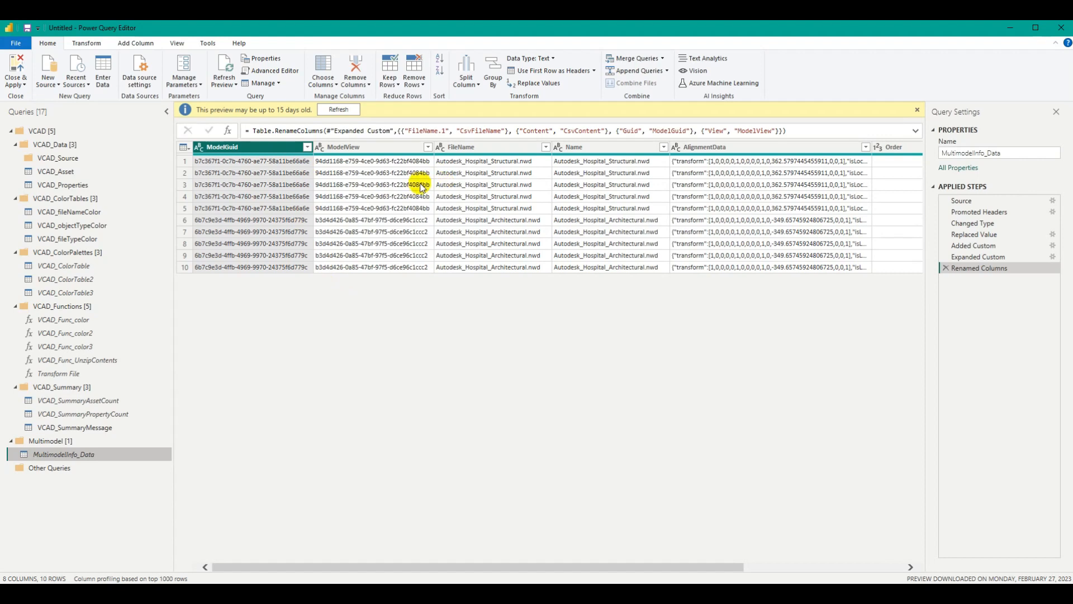
left_click_drag(420, 566, 676, 568)
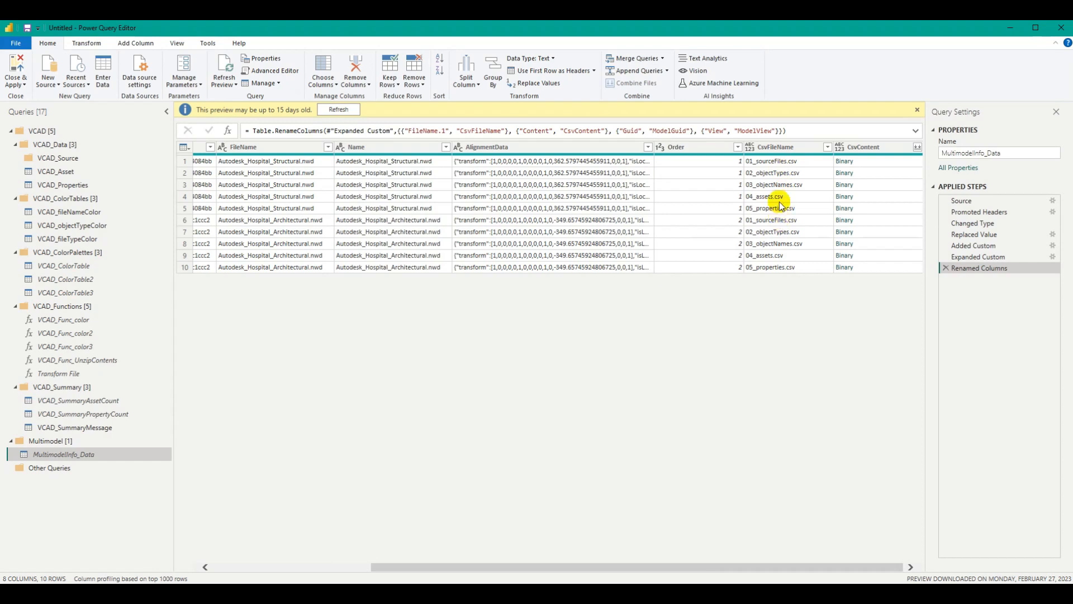
left_click_drag(662, 567, 446, 559)
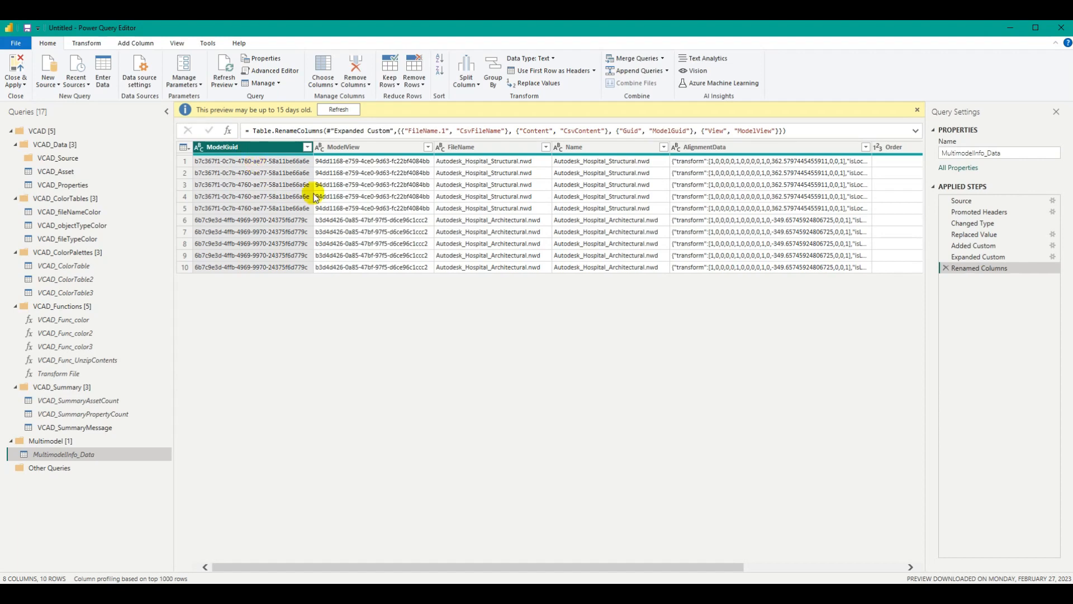
left_click(395, 165)
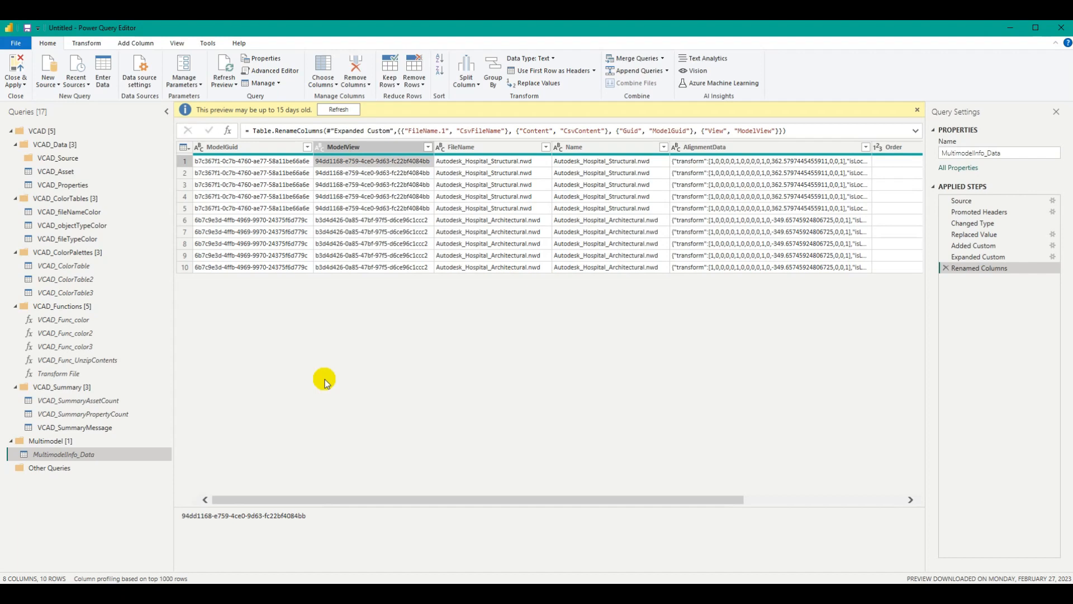
left_click(722, 162)
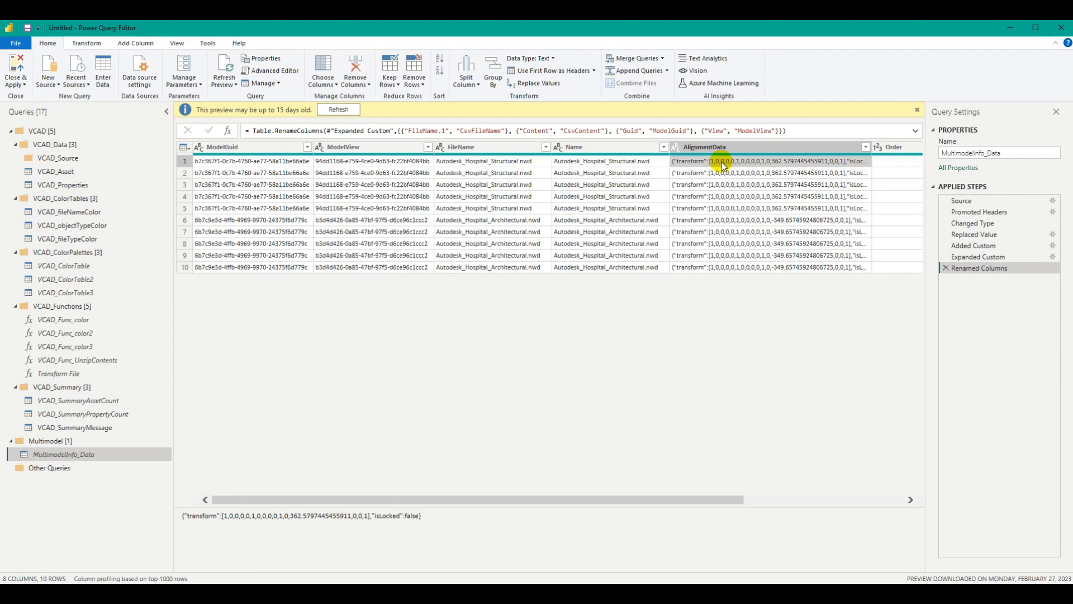
Display the VCAD_Asset query again and close the Power Query Editor without applying changes
left_click(63, 172)
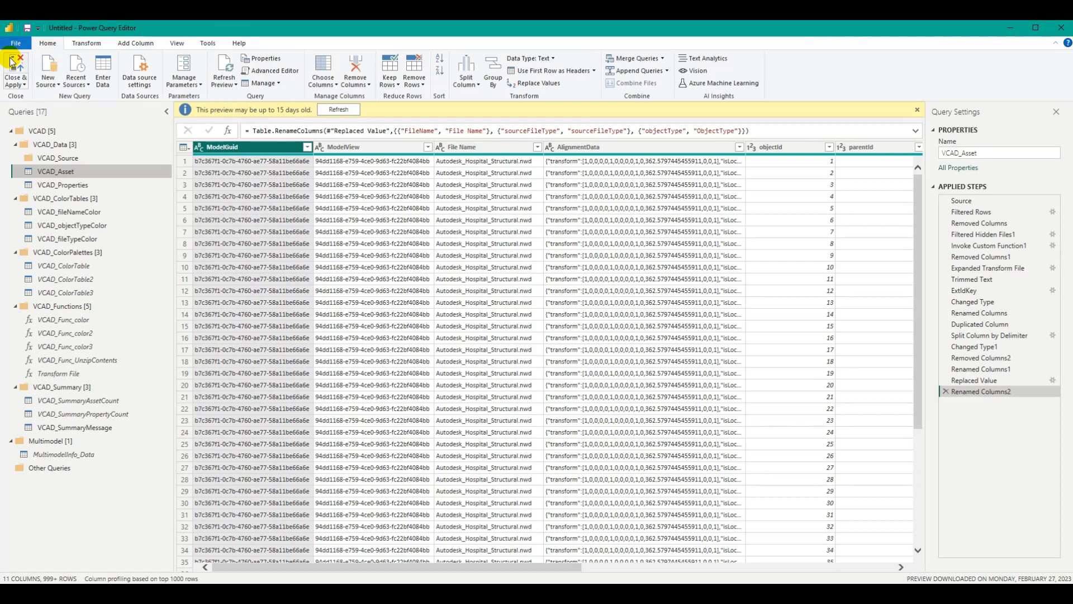
left_click(16, 83)
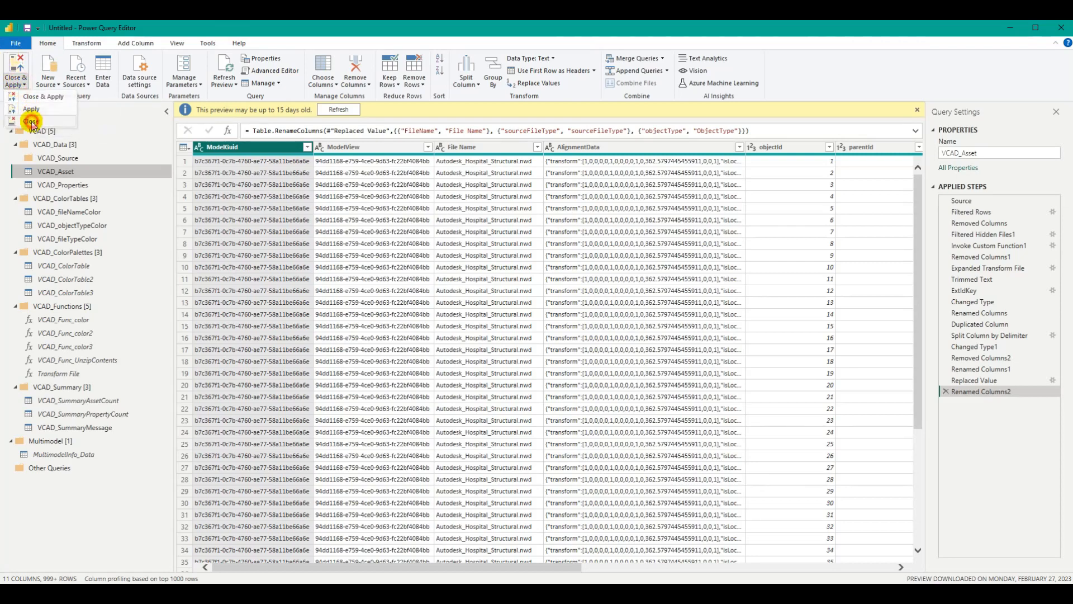
left_click(32, 124)
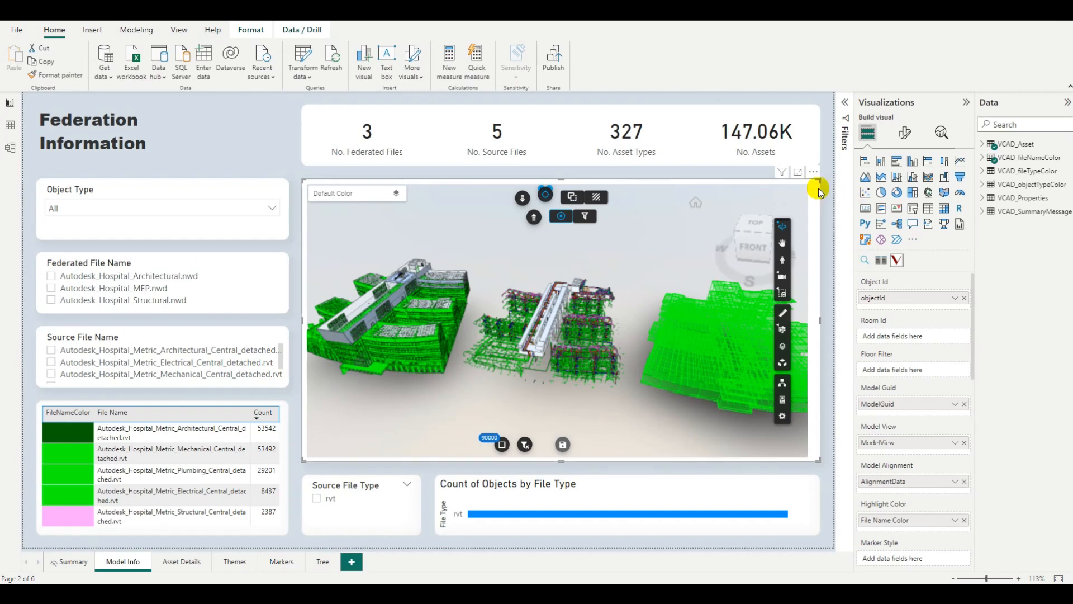
Compare the 3D viewer's model field assignments with its format settings and expand the Multi-model options
left_click(906, 134)
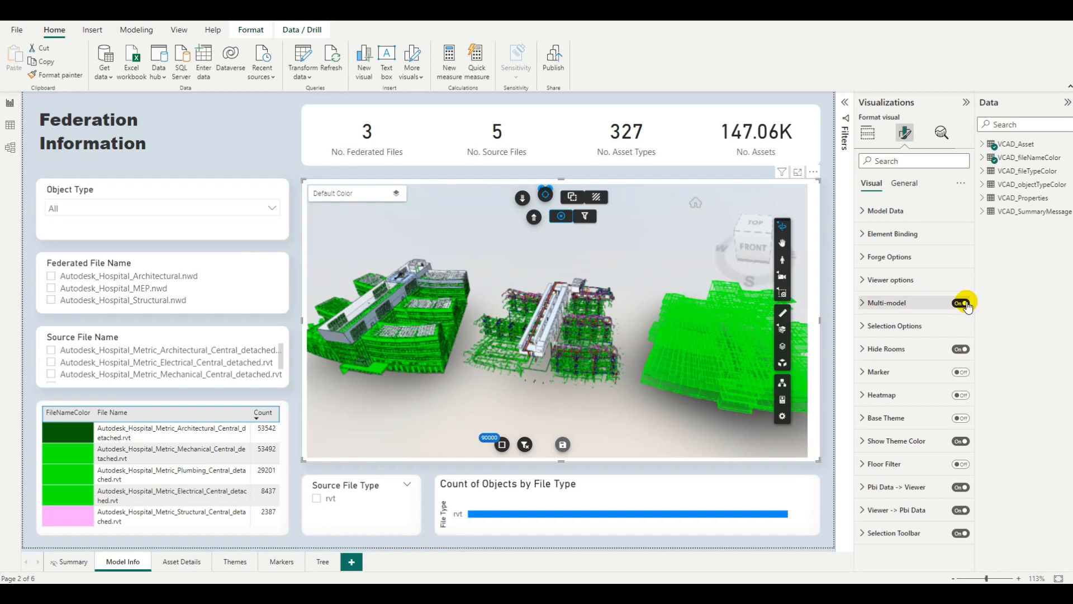
left_click(868, 133)
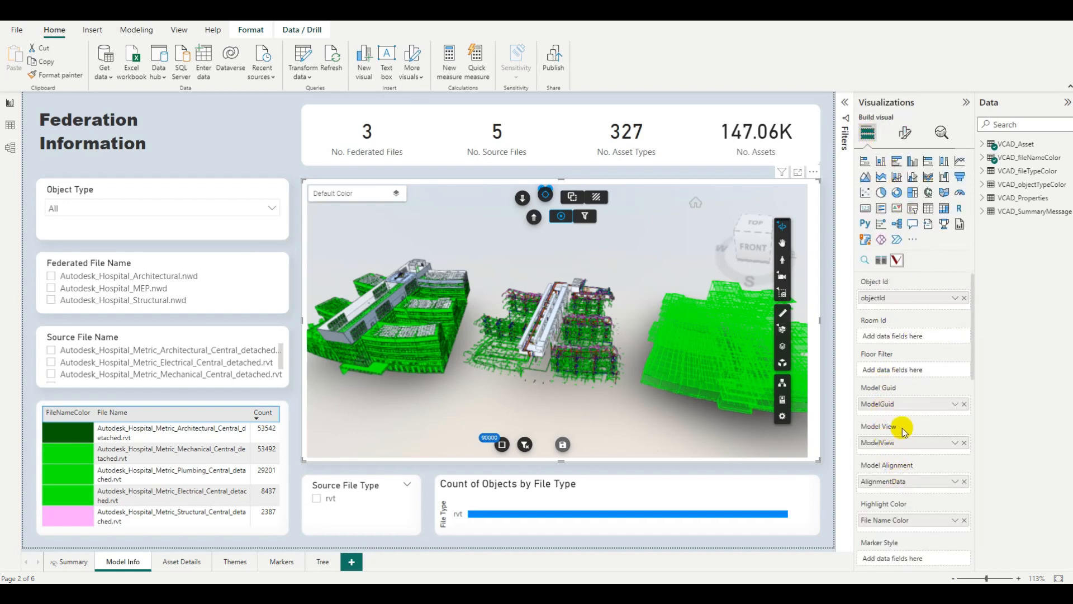
left_click(905, 132)
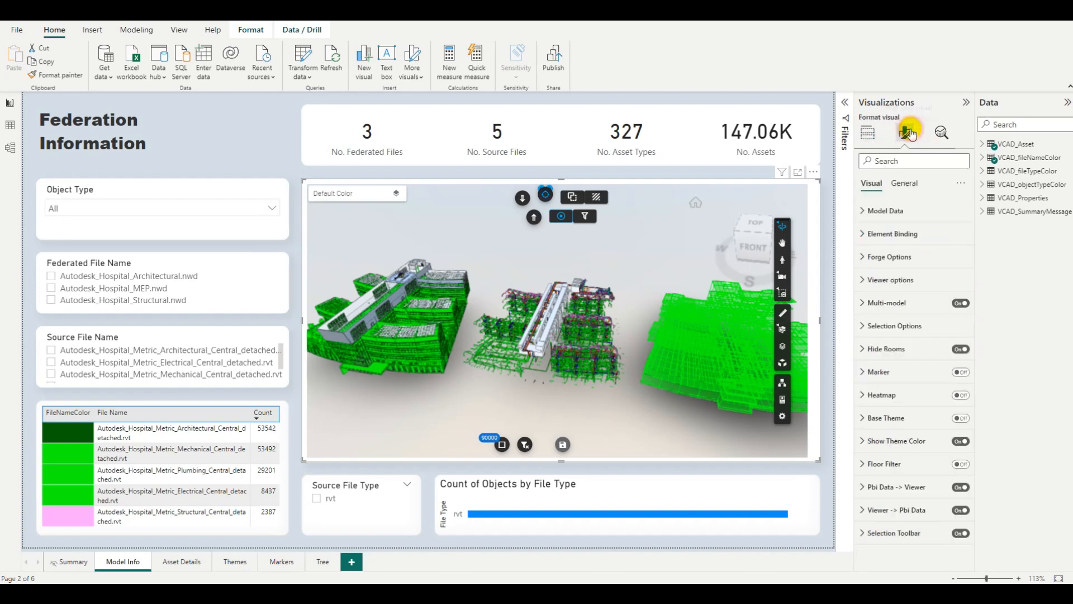
left_click(864, 305)
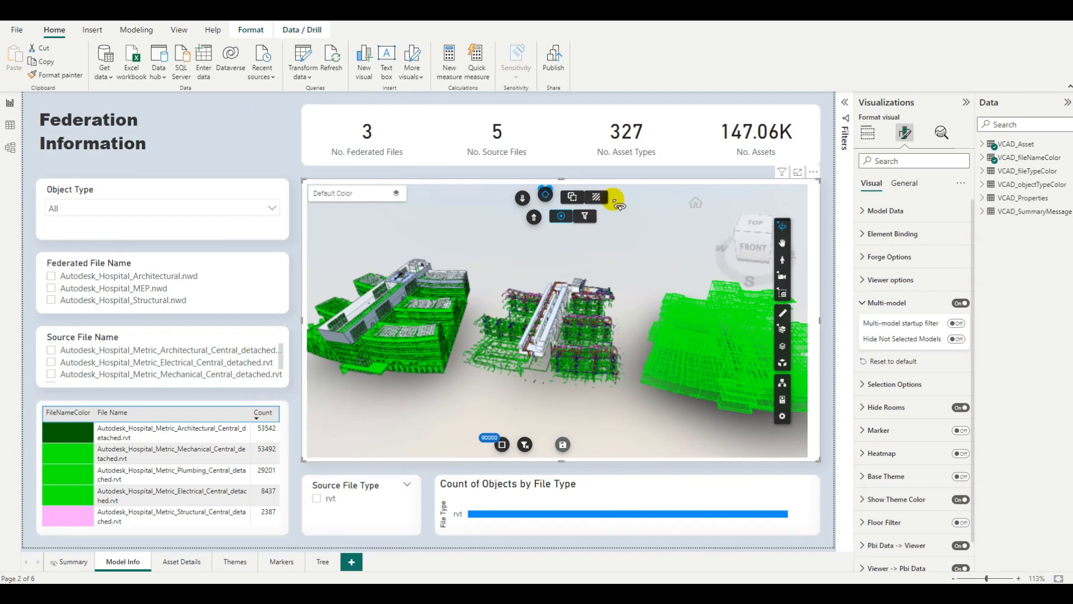
Turn on ghosting of unselected objects in the 3D viewer and highlight the Mechanical source file from the file table
left_click(597, 197)
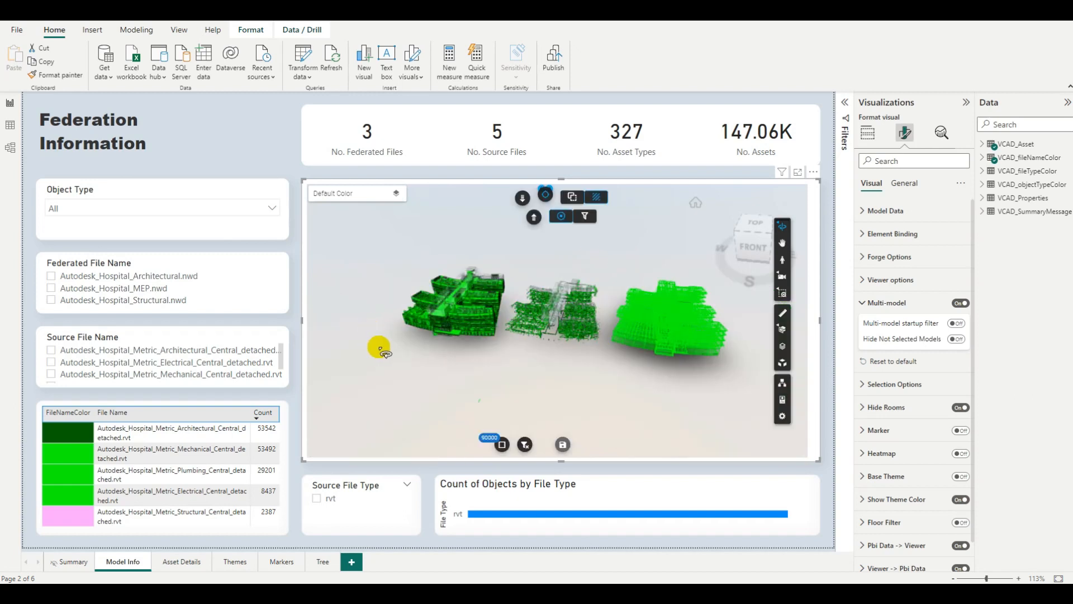
scroll(437, 344, "up", 2)
scroll(571, 363, "up", 5)
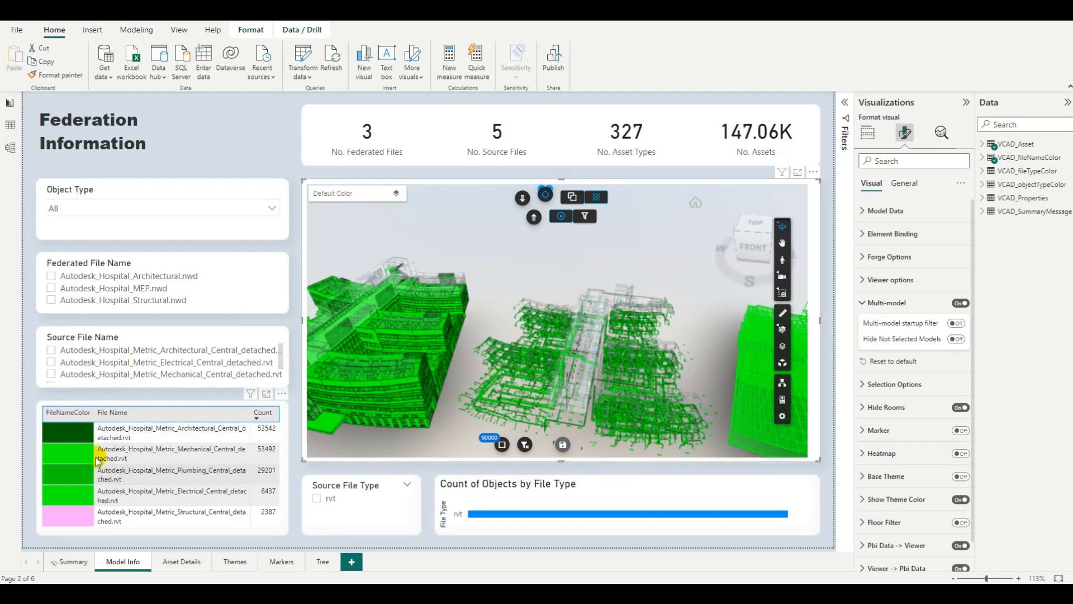
left_click(114, 460)
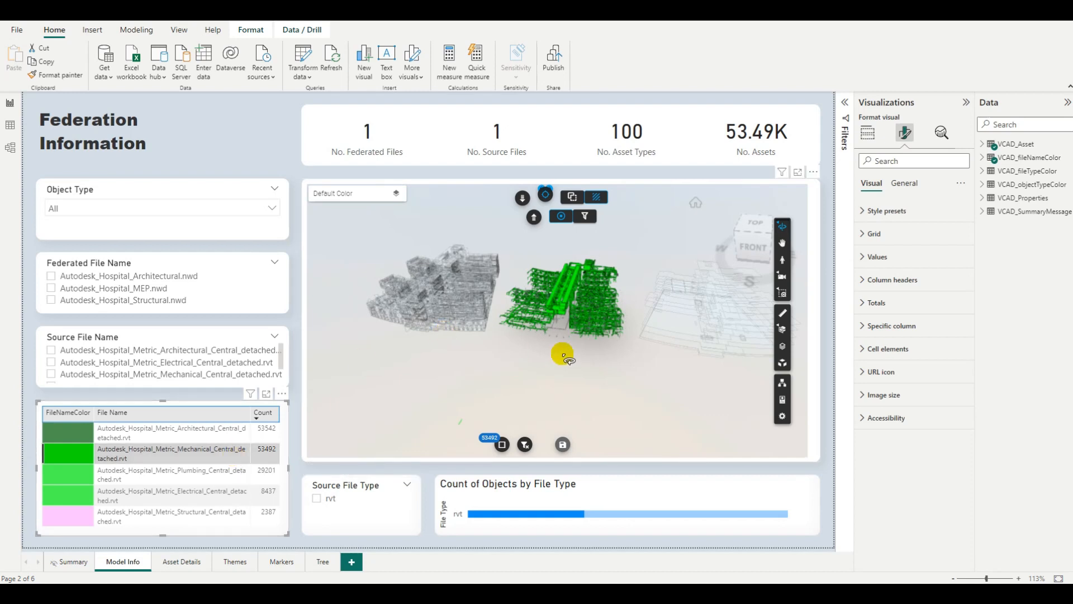
mouse_move(562, 354)
left_mouse_down()
mouse_move(570, 358)
mouse_move(555, 363)
left_mouse_up()
scroll(560, 319, "up", 3)
scroll(563, 322, "up", 10)
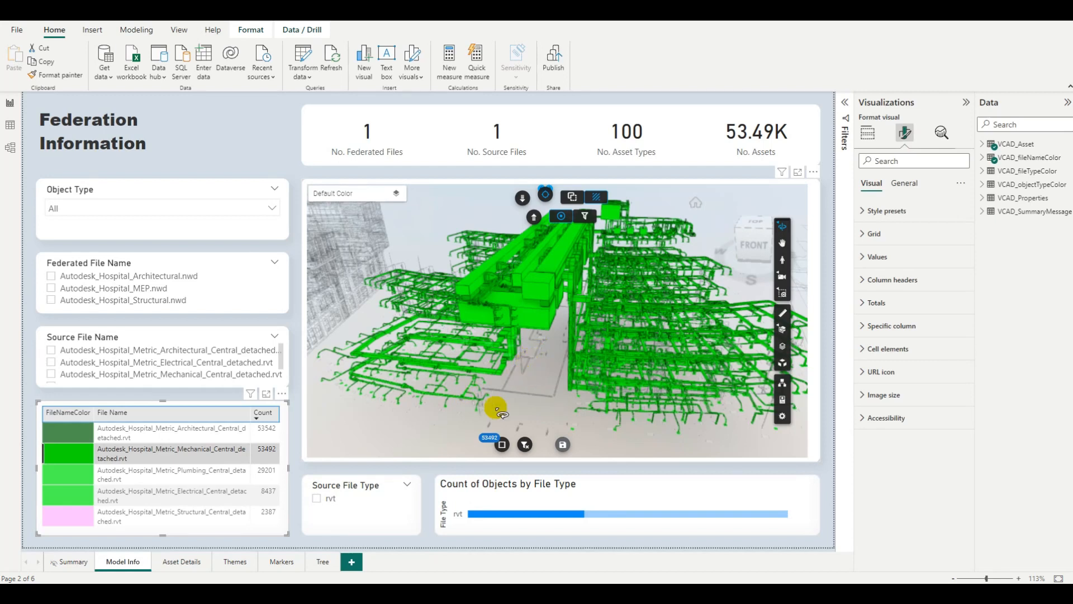
Select the Electrical source file in the file table and examine its highlighted objects in the 3D model
left_click(102, 491)
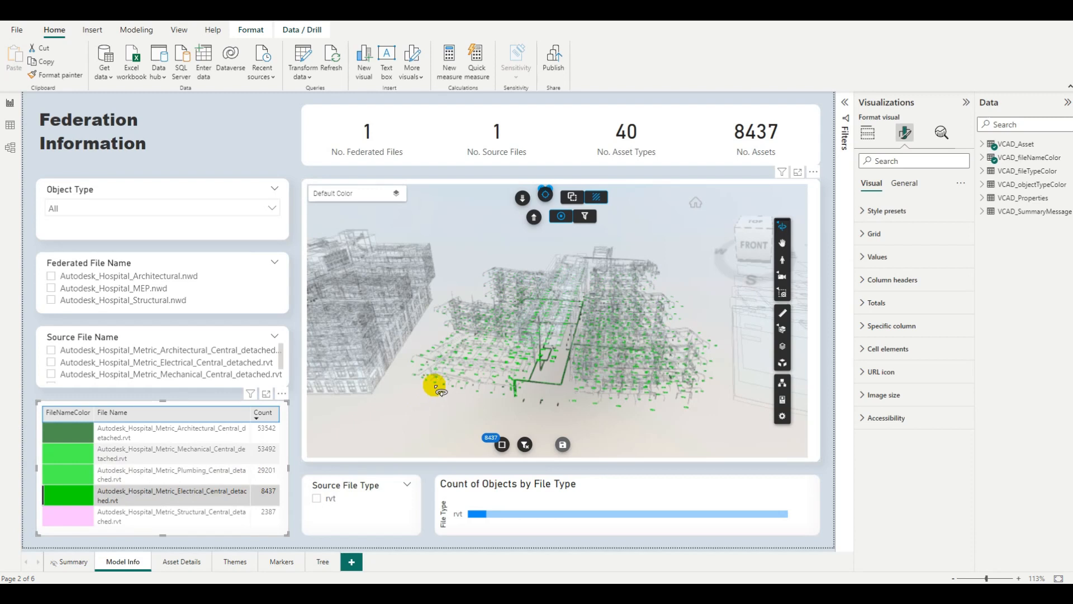
scroll(559, 354, "up", 5)
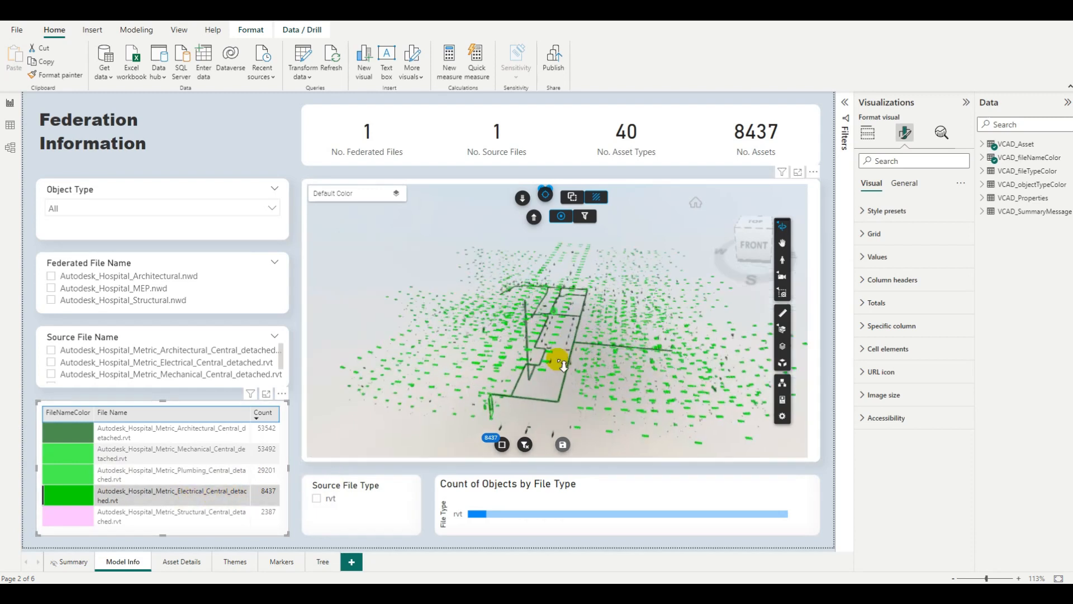
left_click_drag(550, 402, 491, 438)
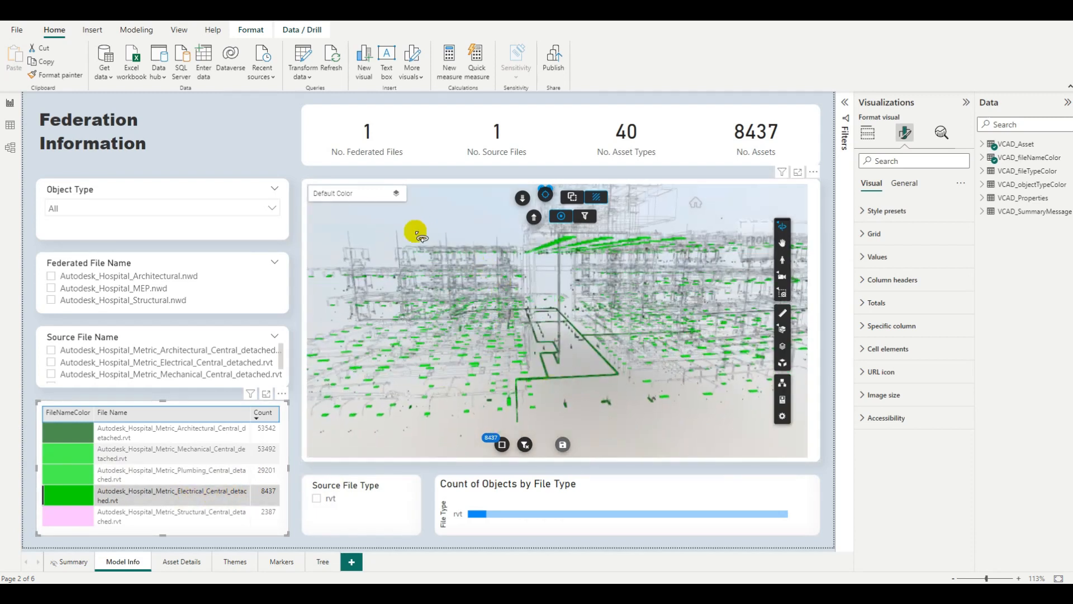
scroll(559, 312, "down", 2)
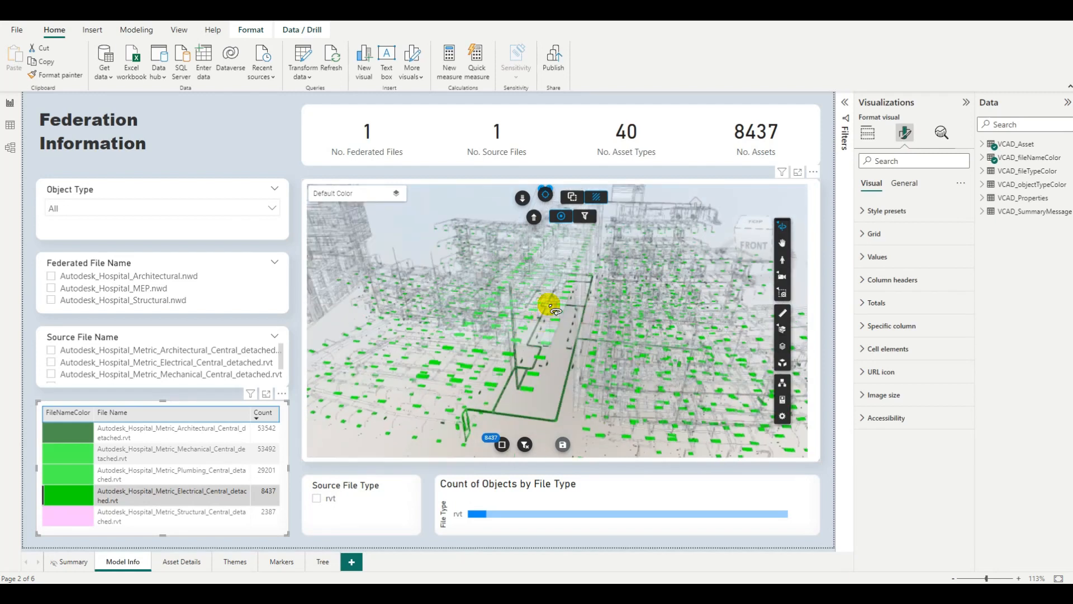
scroll(547, 306, "down", 5)
left_click_drag(546, 307, 527, 390)
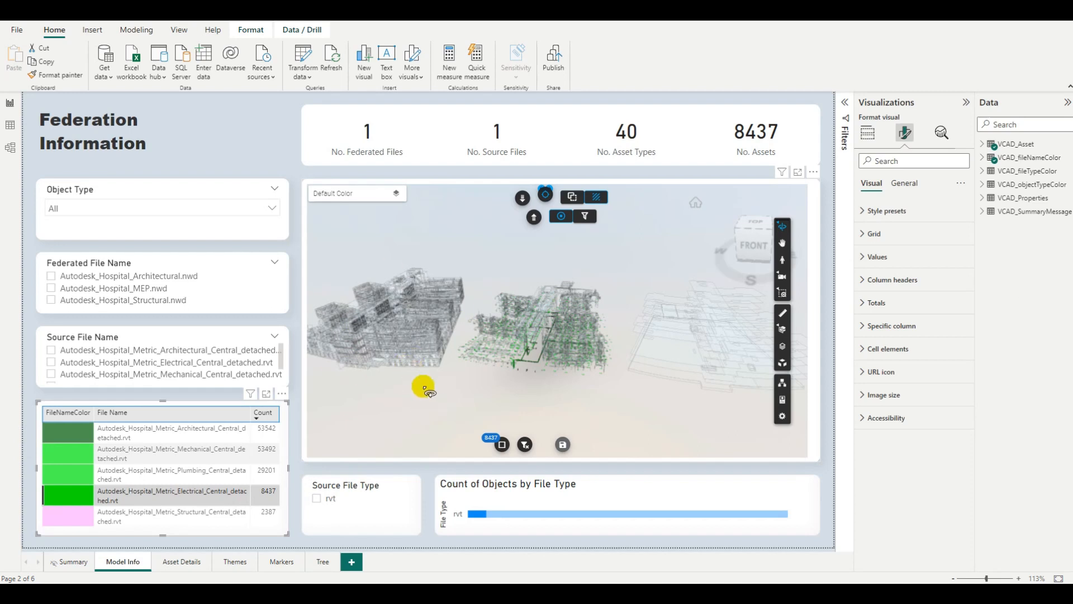
scroll(424, 366, "up", 3)
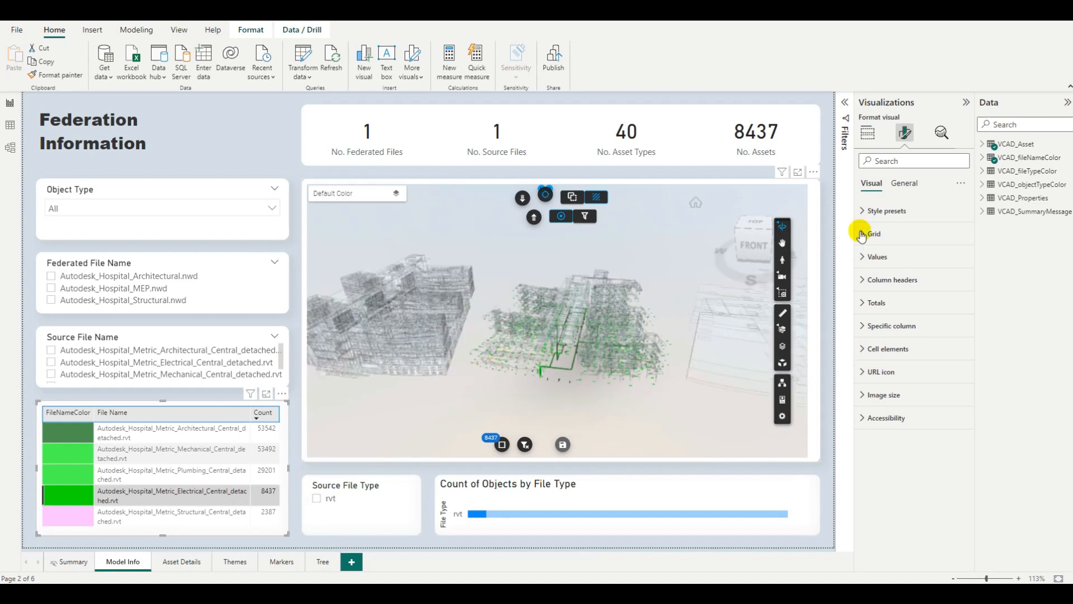
Turn on Hide Not Selected Models in the 3D viewer's Multi-model settings and examine the isolated MEP model
left_click(819, 191)
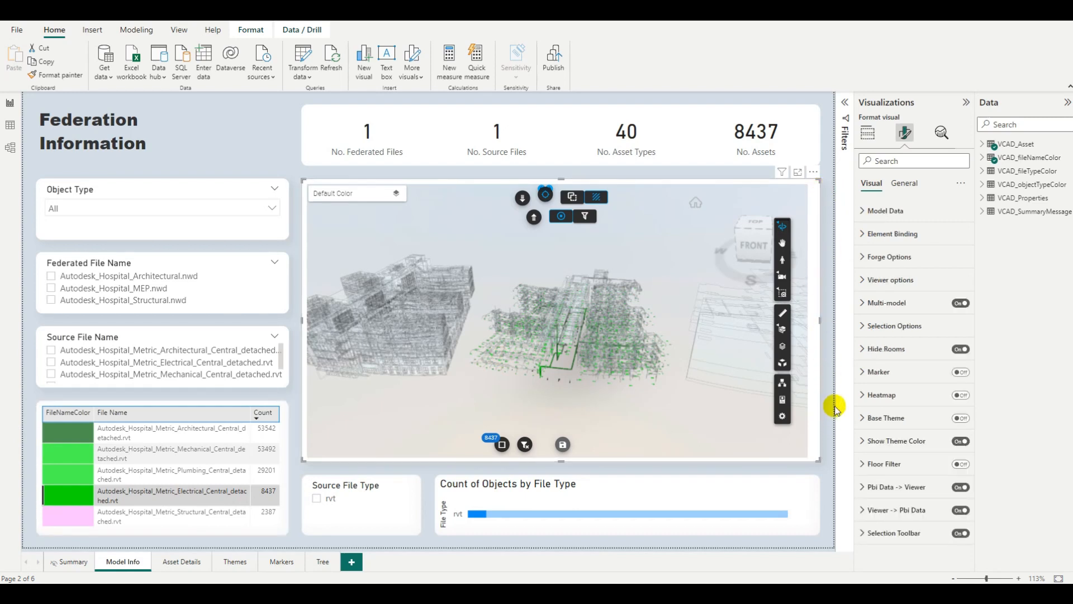
left_click(872, 302)
left_click(956, 339)
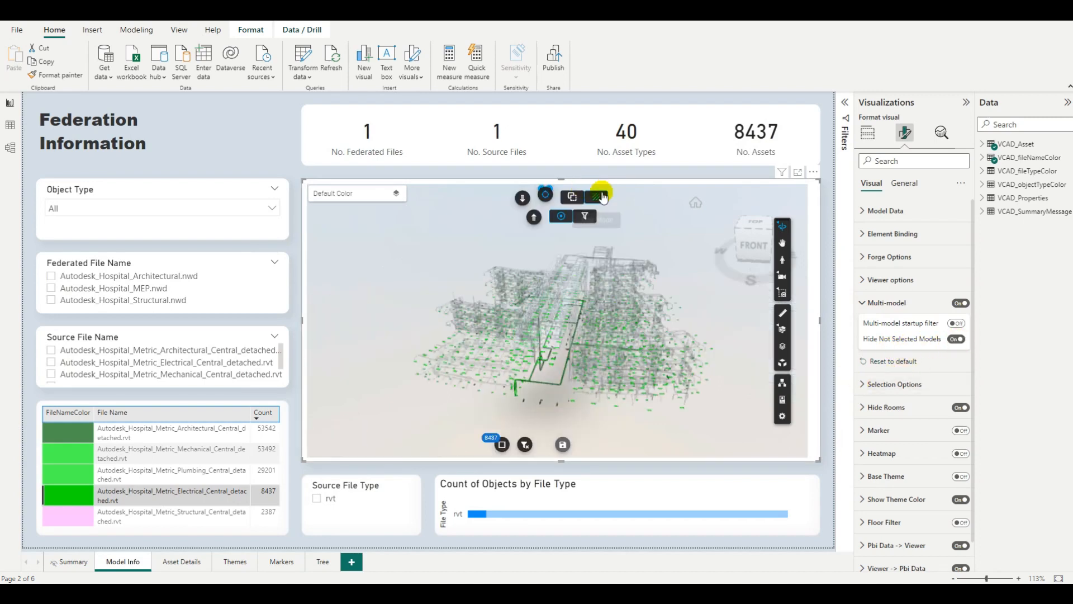
scroll(685, 295, "down", 3)
scroll(475, 434, "down", 2)
left_click_drag(493, 390, 626, 393)
scroll(594, 374, "down", 2)
scroll(544, 381, "up", 6)
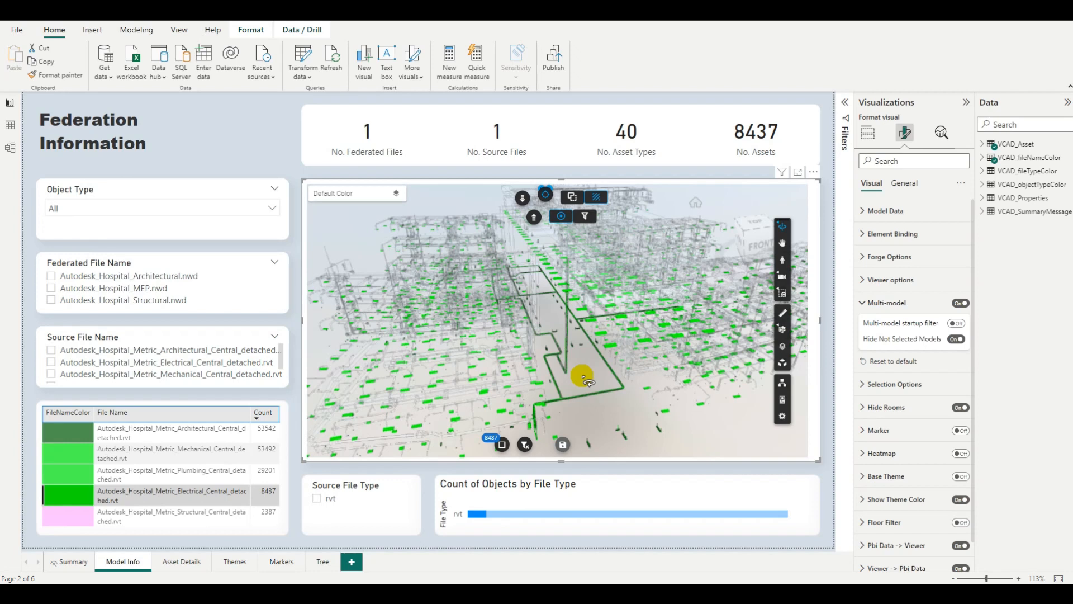
scroll(475, 293, "down", 5)
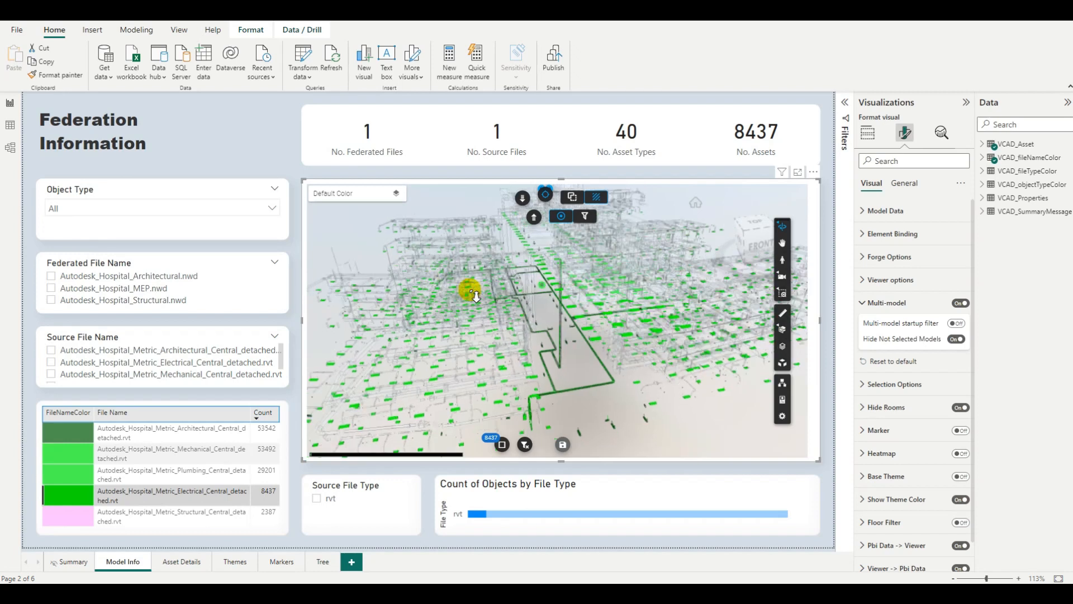
Add the Structural source file to the Electrical selection and examine both models together in the viewer
left_click(162, 519, "ctrl")
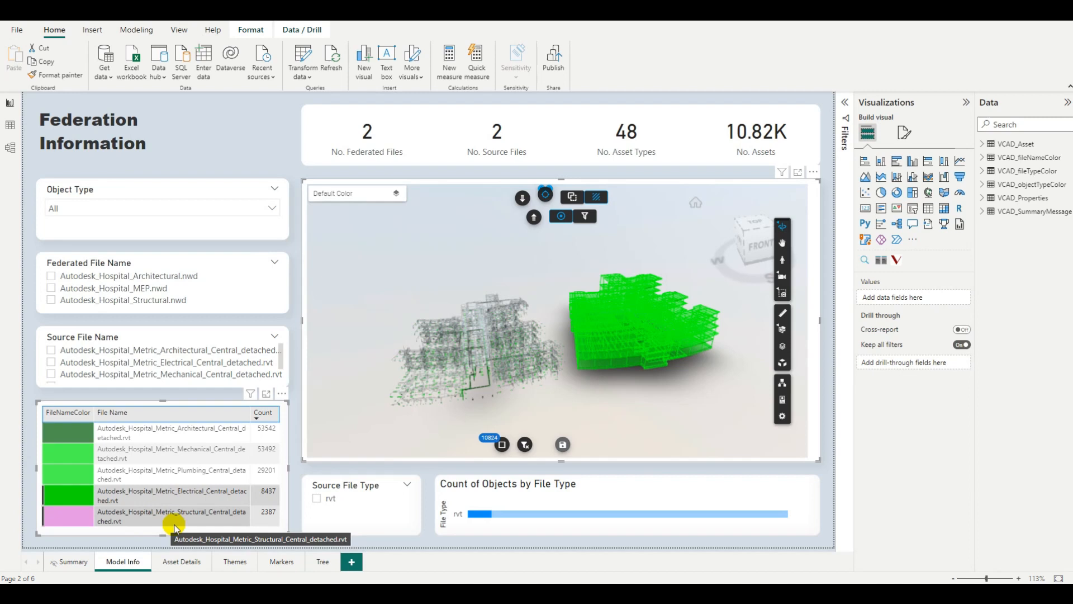
left_click_drag(510, 367, 595, 419)
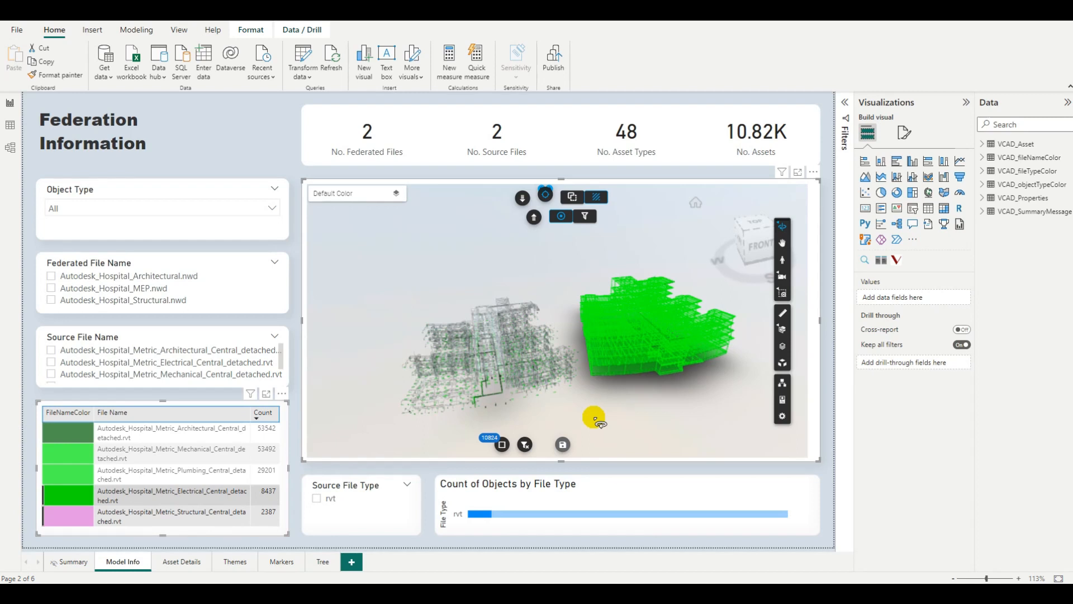
scroll(588, 418, "down", 4)
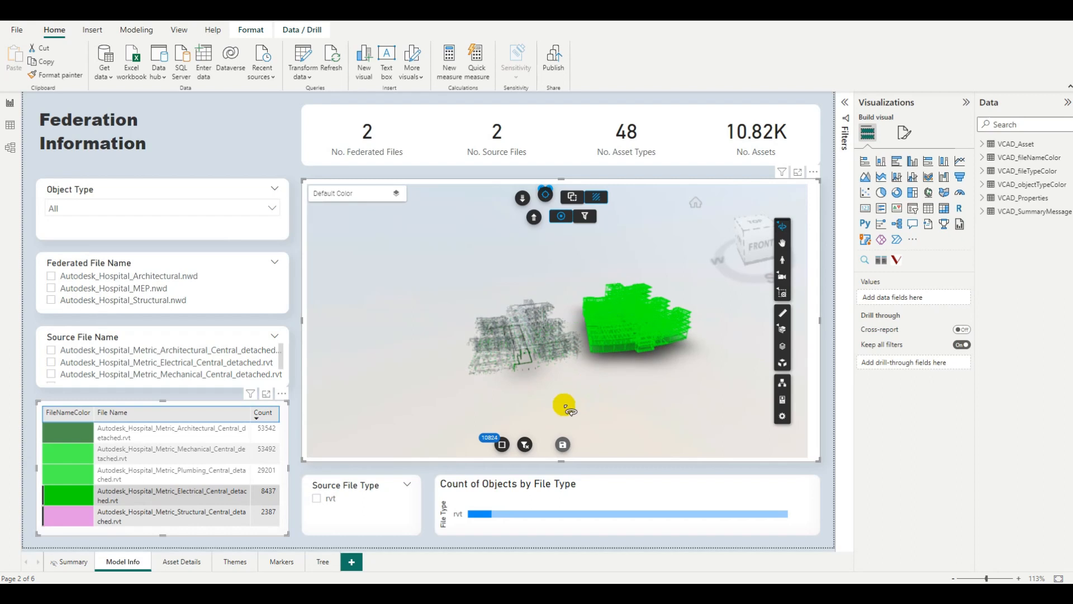
mouse_move(390, 399)
left_mouse_down()
mouse_move(434, 410)
mouse_move(407, 389)
left_mouse_up()
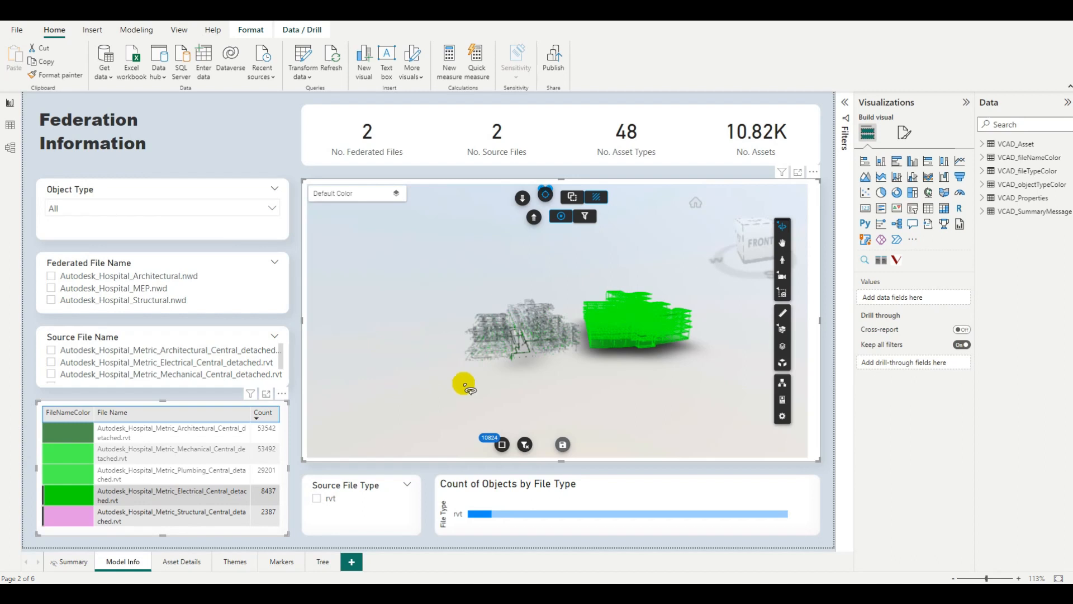
Show the 3D viewer's Multi-model format options again
left_click(909, 134)
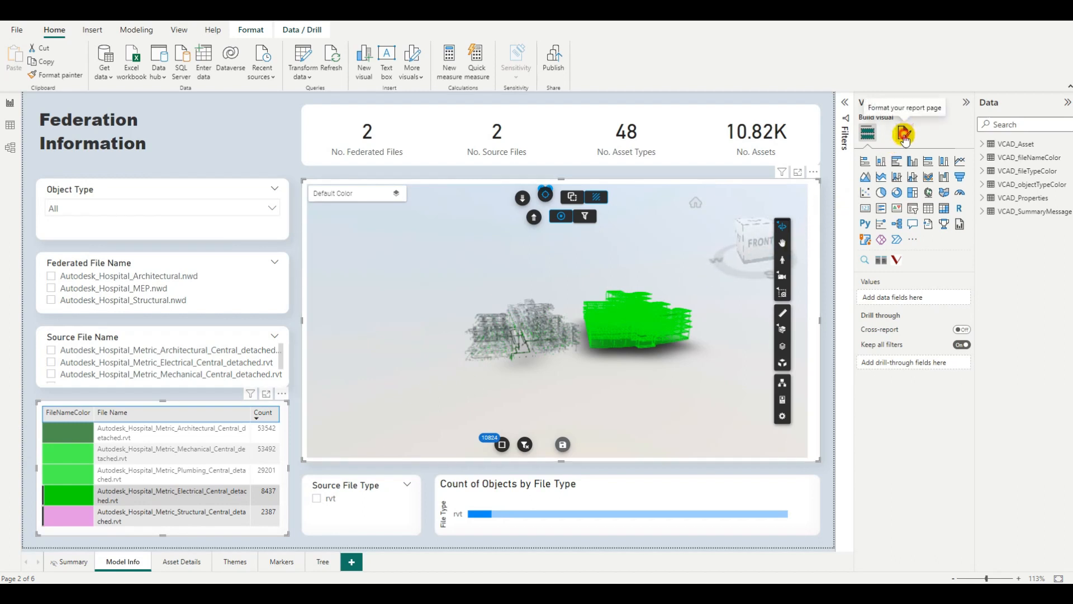
left_click(825, 184)
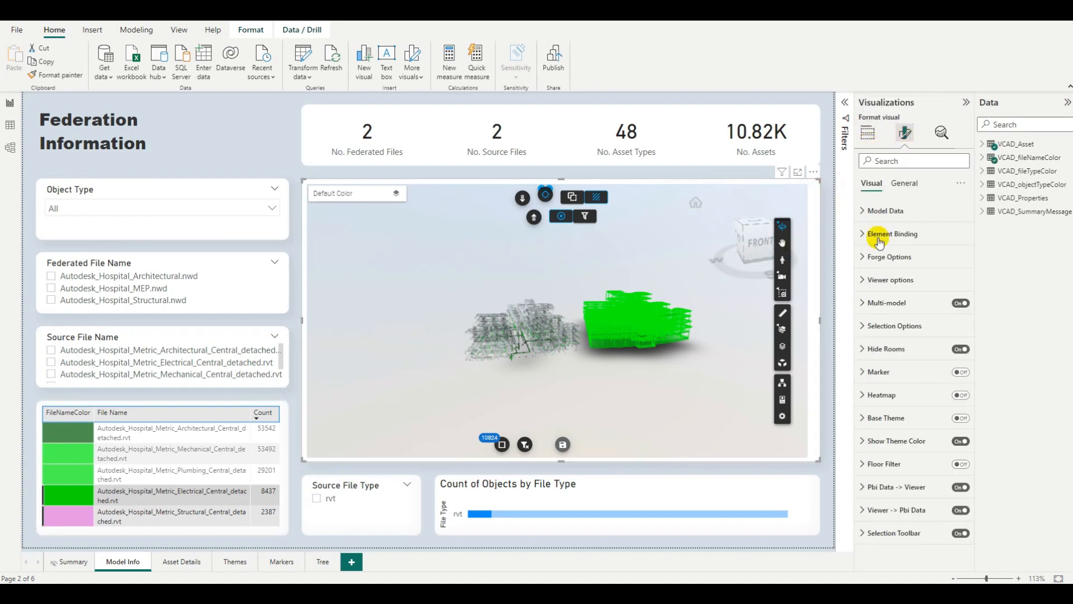
left_click(866, 302)
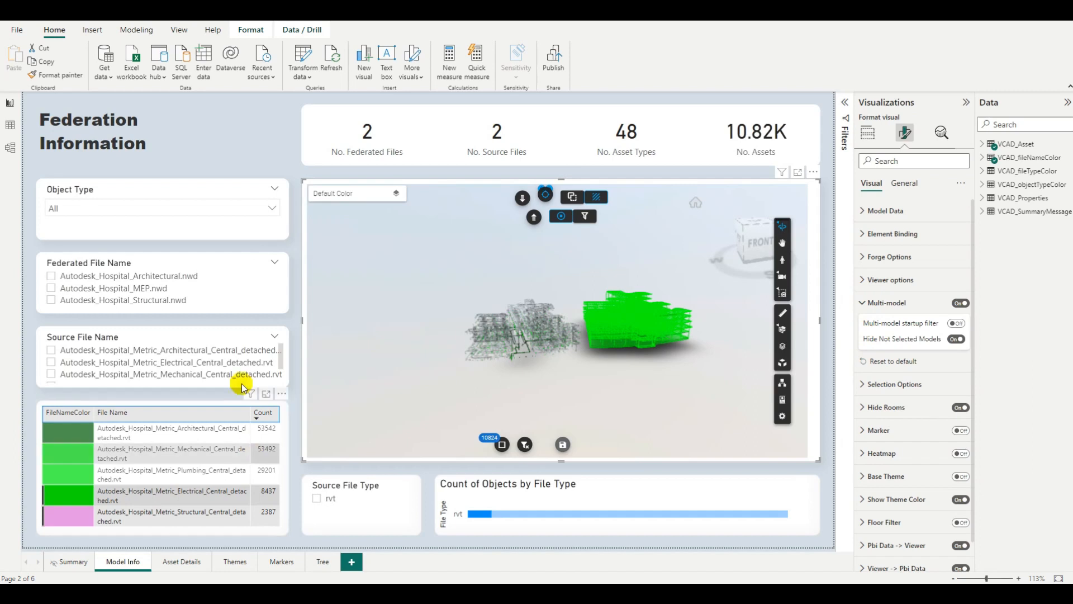
Clear the file table selection and filter the page to the federated file Autodesk_Hospital_MEP.nwd
left_click(181, 498)
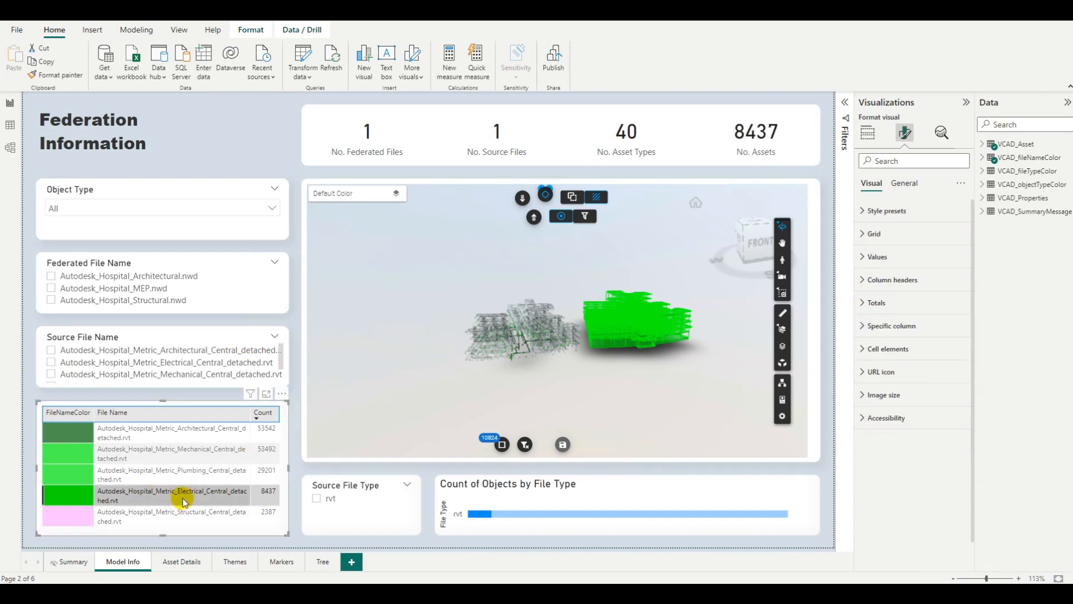
left_click(150, 499)
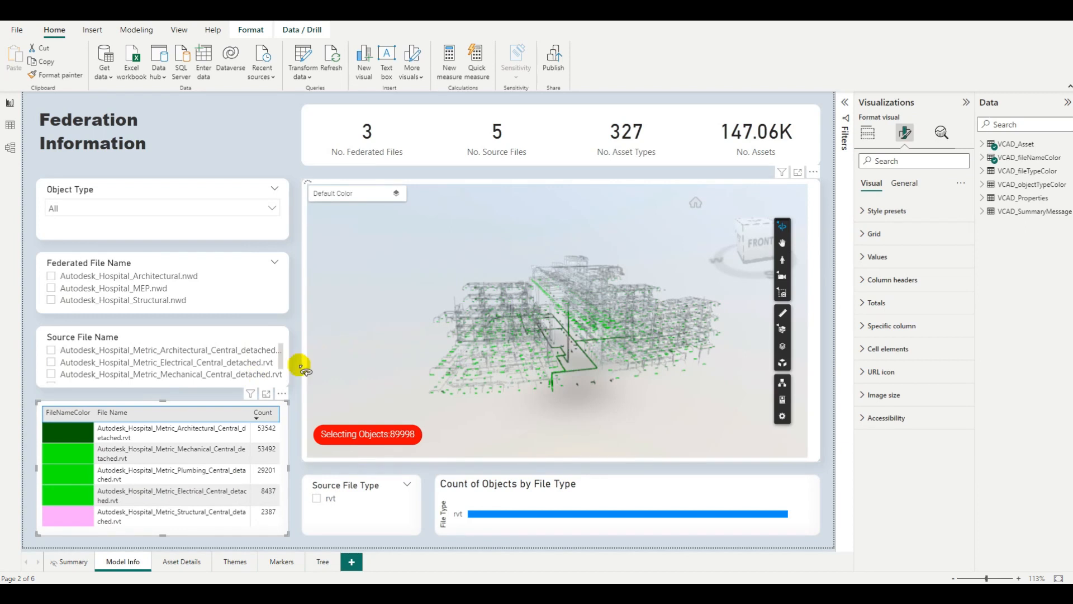
left_click(52, 289)
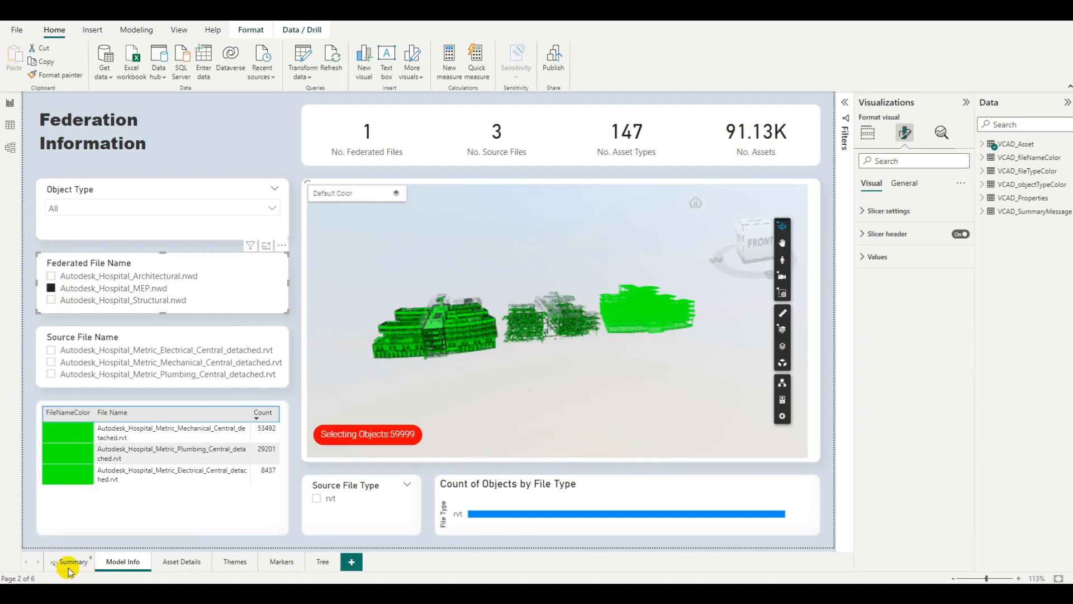
In the 3D viewer's Multi-model settings, turn off Hide Not Selected Models and turn on Multi-model startup filter
left_click(818, 191)
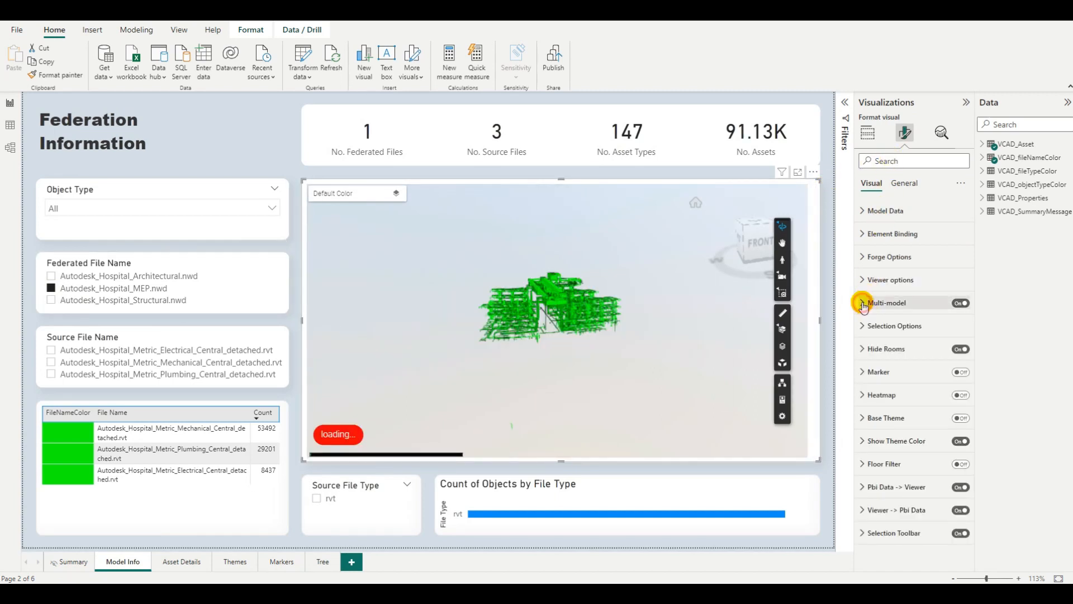
left_click(863, 303)
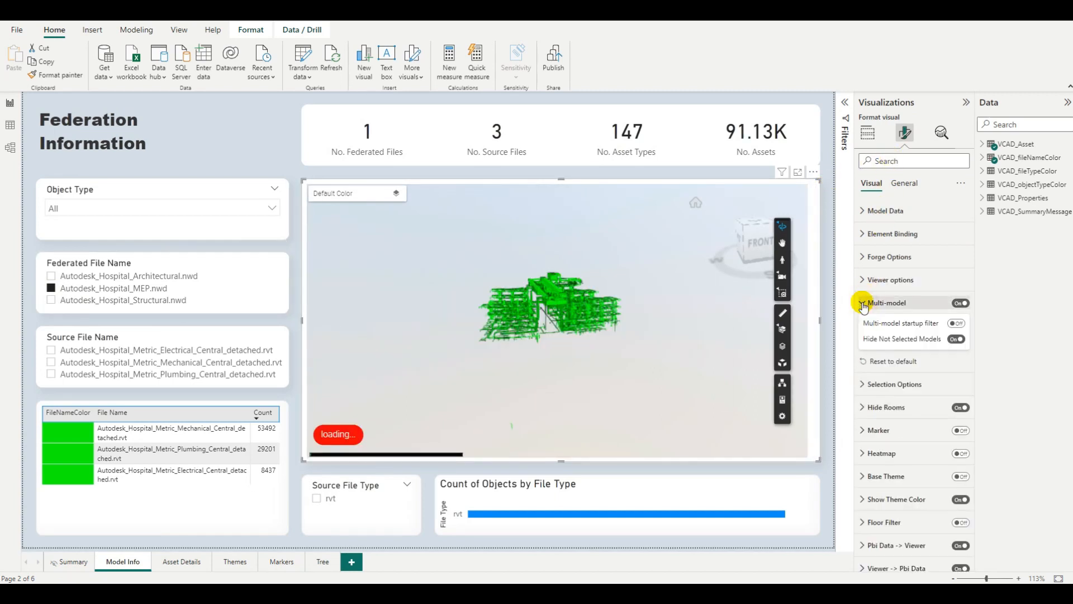
left_click(957, 339)
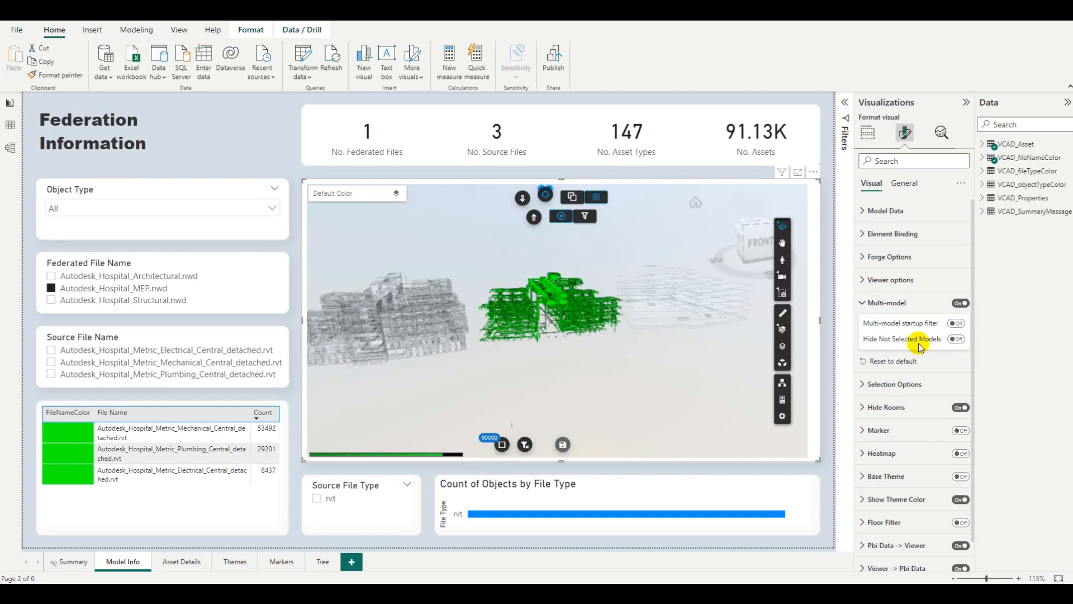
left_click(957, 324)
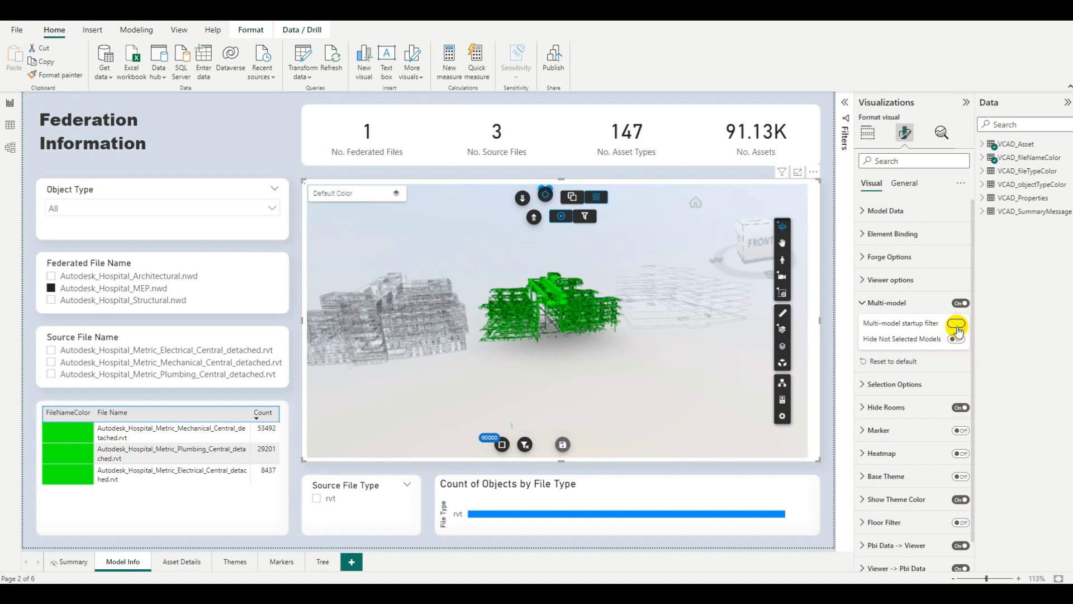
left_click(869, 302)
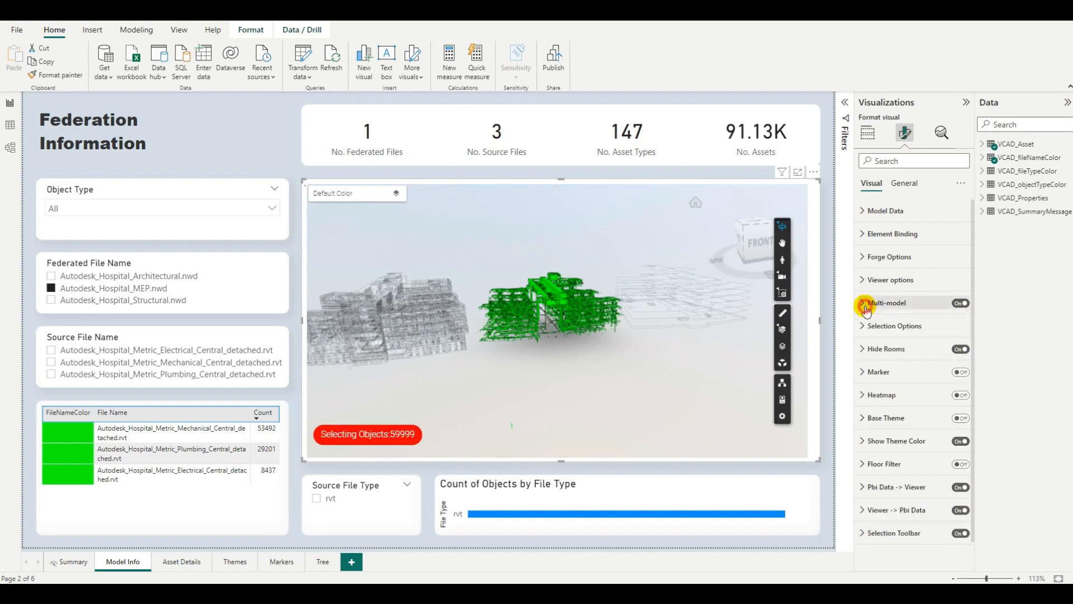
Reload the viewer by switching to the Summary page and back to Model Info, and examine the loaded MEP model
left_click(70, 563)
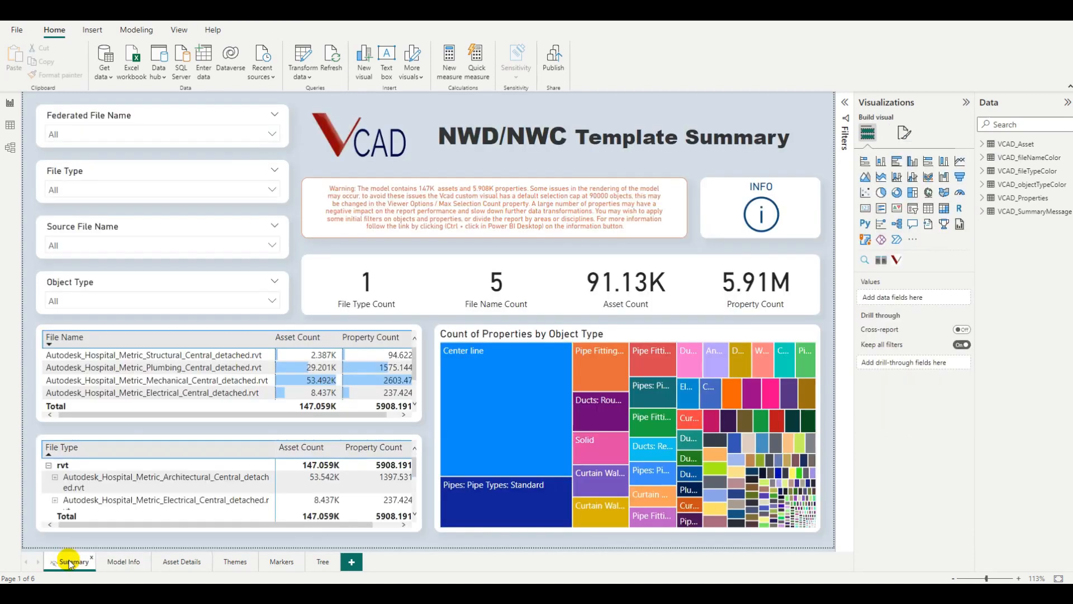
left_click(109, 562)
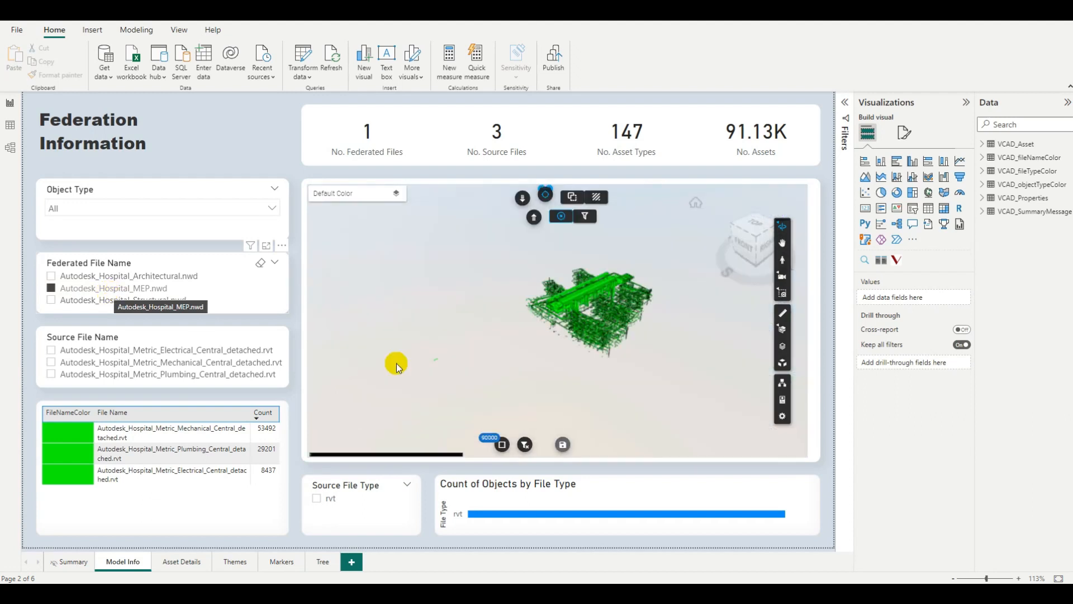
mouse_move(551, 394)
left_mouse_down()
mouse_move(630, 350)
mouse_move(568, 379)
mouse_move(640, 371)
mouse_move(532, 381)
mouse_move(542, 401)
left_mouse_up()
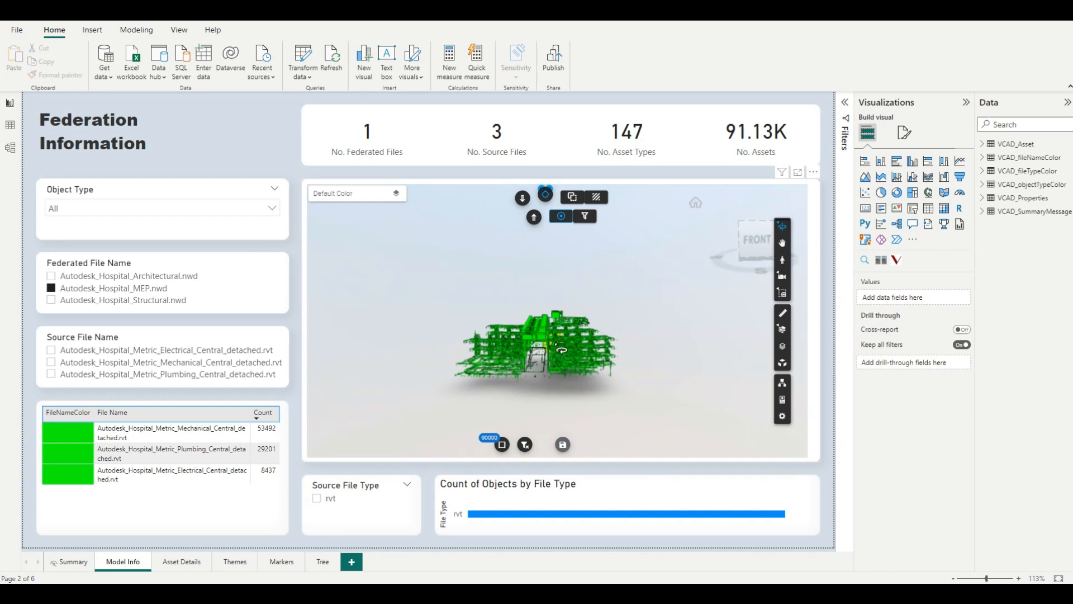
Highlight the Mechanical, Plumbing and Electrical source files one after another from the file table
left_click(128, 434)
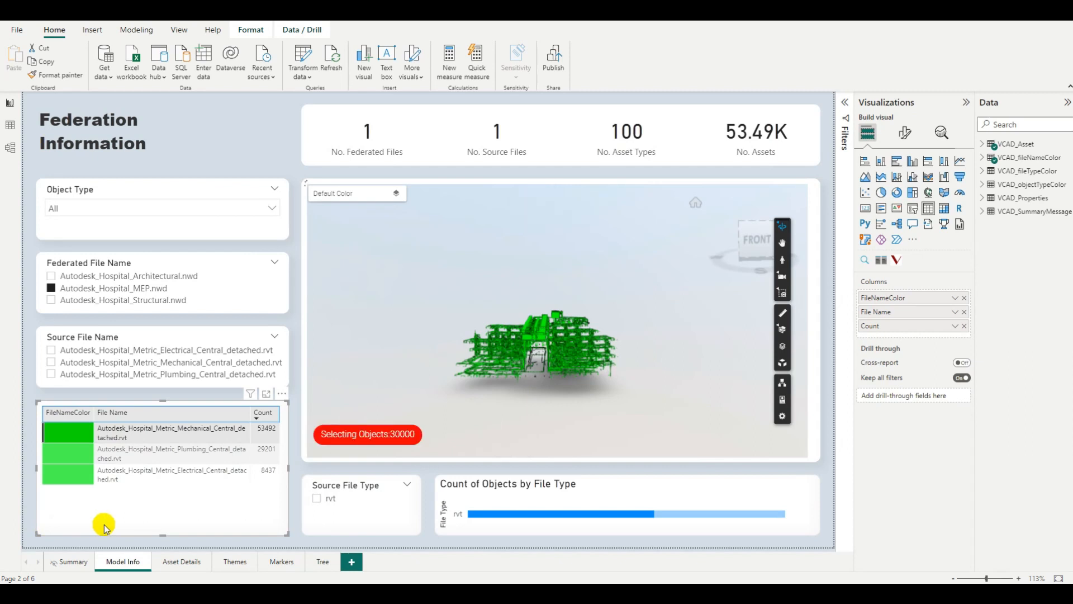
left_click(143, 450)
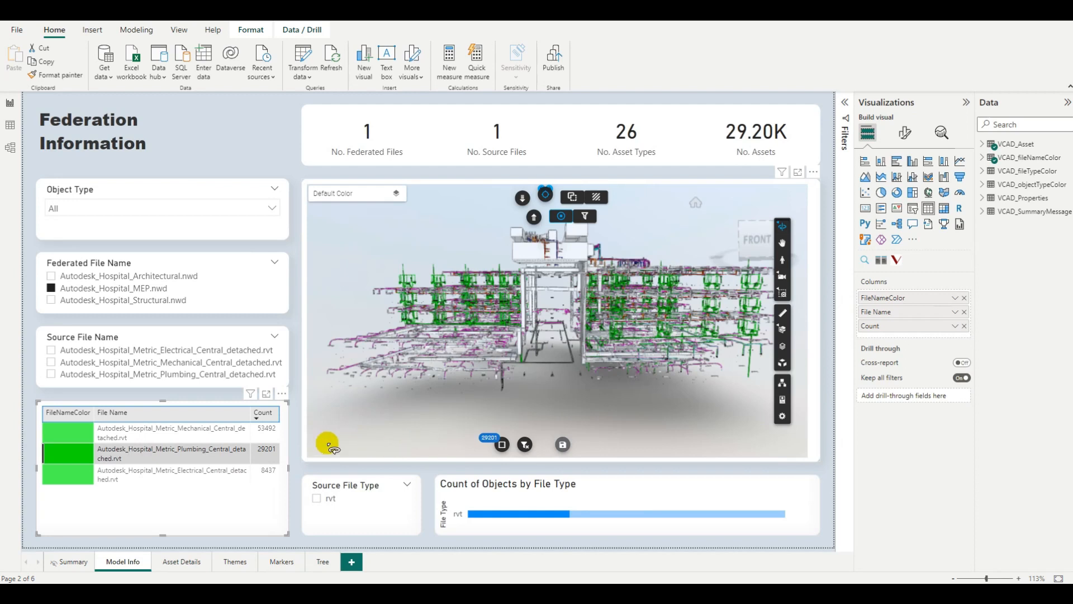
left_click(167, 472)
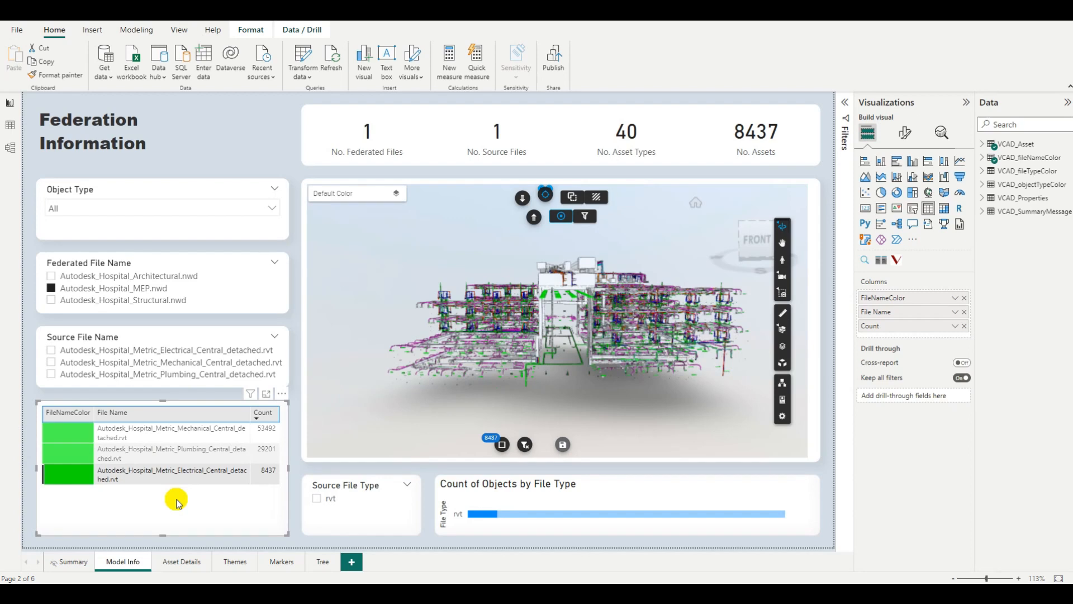
Isolate the selected objects in the 3D viewer, inspect the Electrical and Plumbing source files, and clear the file table selection
left_click(572, 197)
left_click_drag(569, 330, 417, 400)
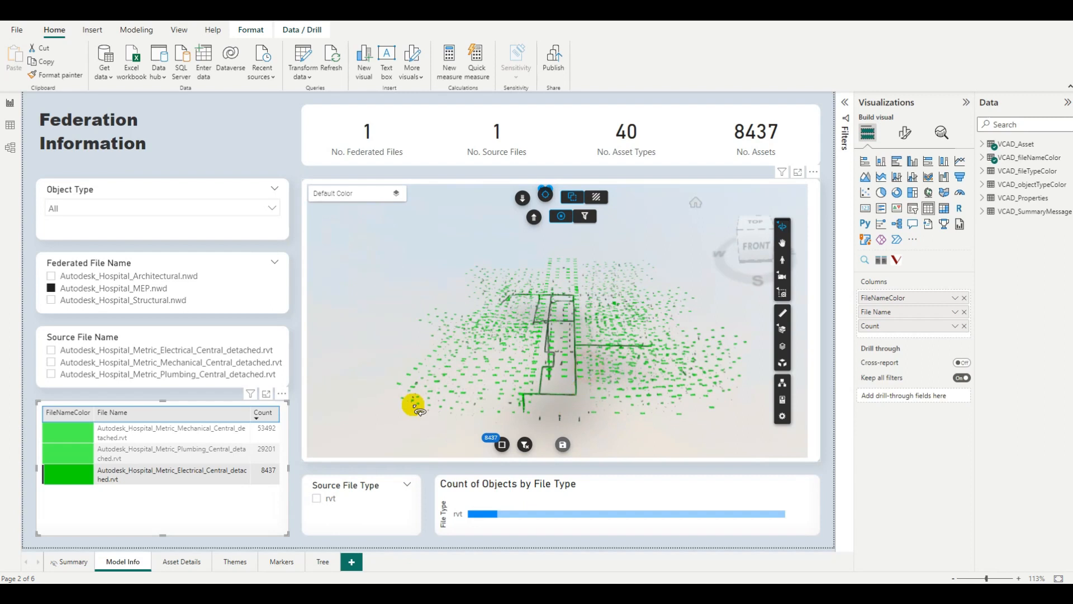
left_click(137, 451)
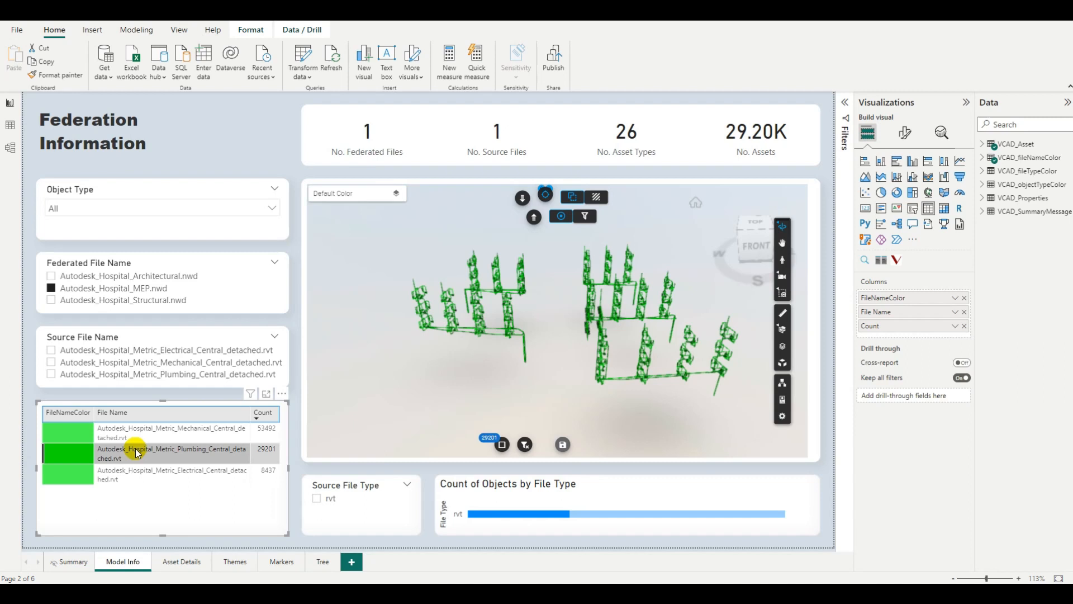
left_click(137, 451)
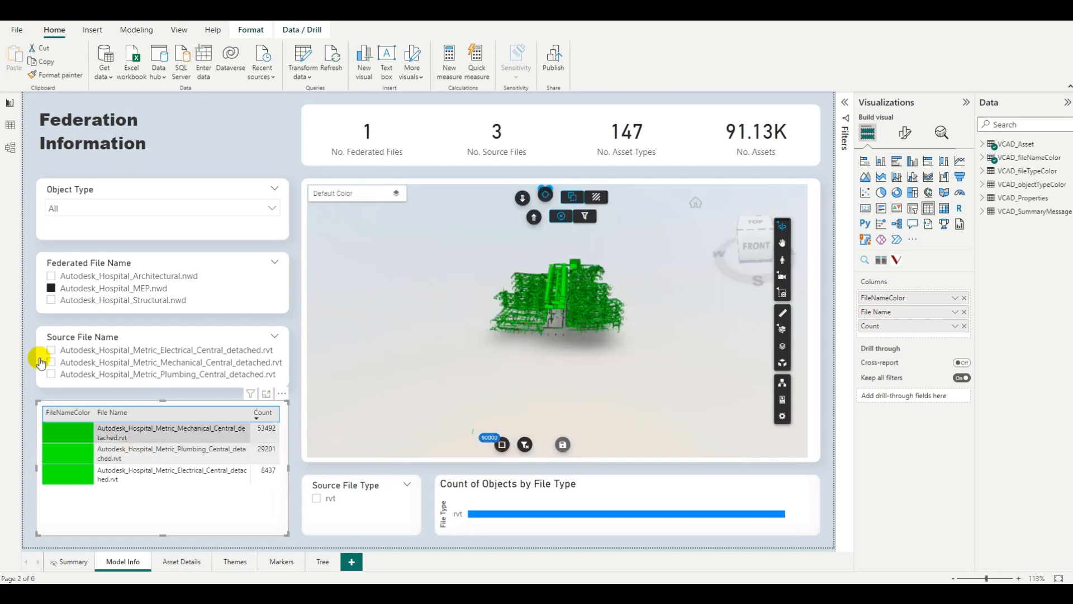
Switch the Model Info page's federated file filter to Autodesk_Hospital_Architectural.nwd and check the 3D viewer
left_click(51, 276)
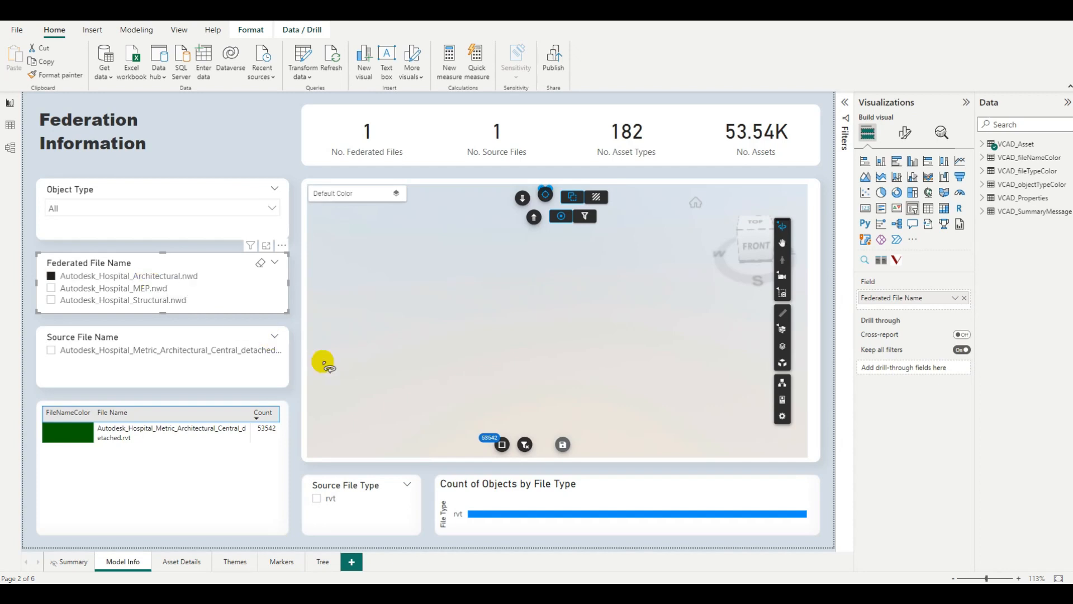
left_click(490, 447)
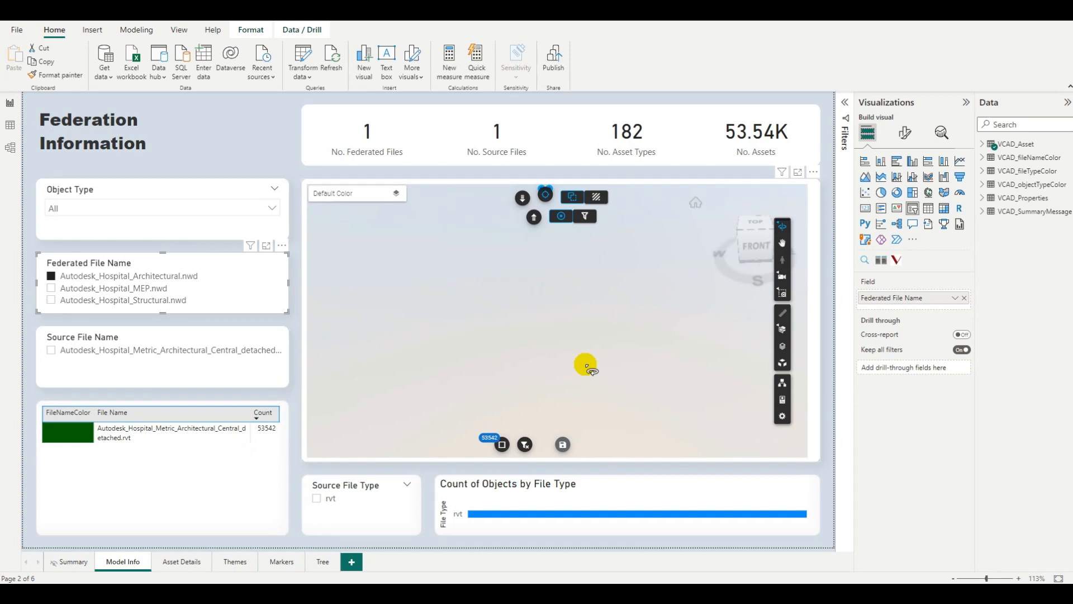
mouse_move(590, 369)
left_mouse_down()
mouse_move(563, 383)
mouse_move(539, 359)
mouse_move(571, 378)
left_mouse_up()
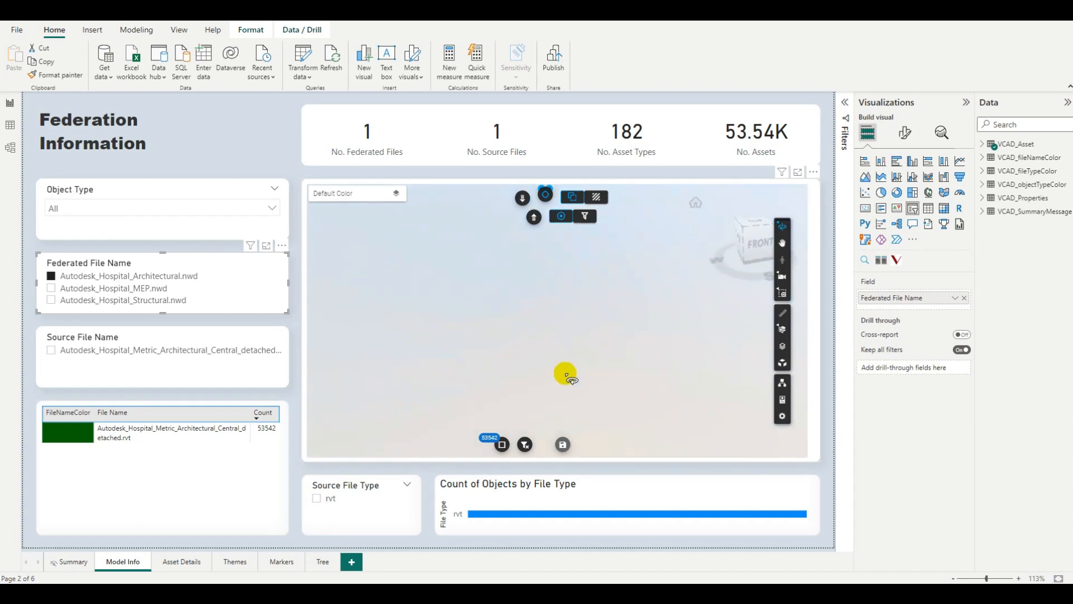
Reload the viewer by visiting the Summary page and returning to Model Info, and orbit around the architectural model
left_click(70, 563)
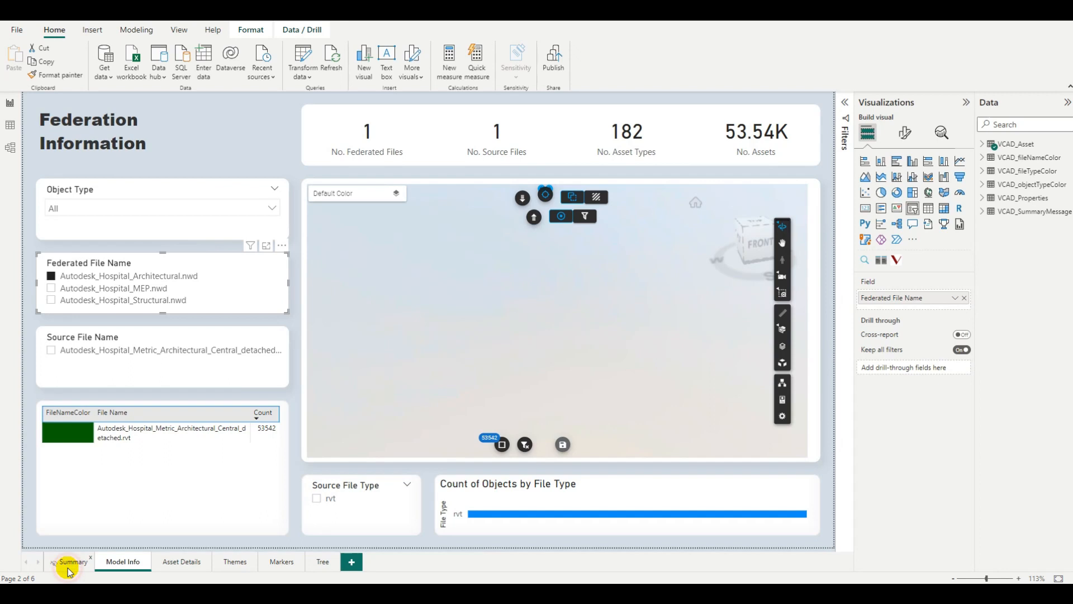
left_click(132, 567)
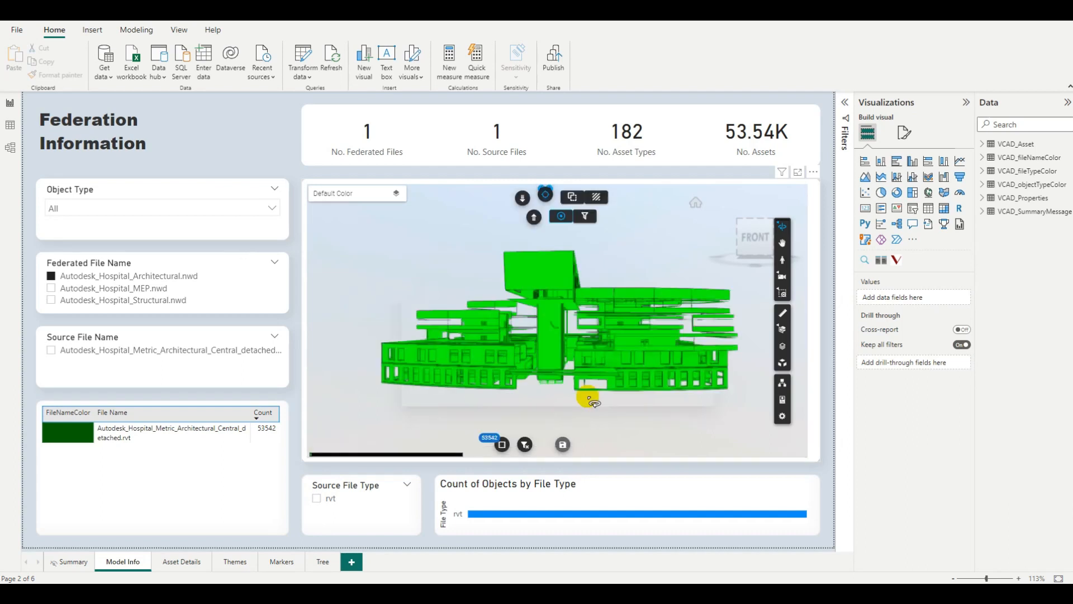
left_click_drag(593, 403, 562, 412)
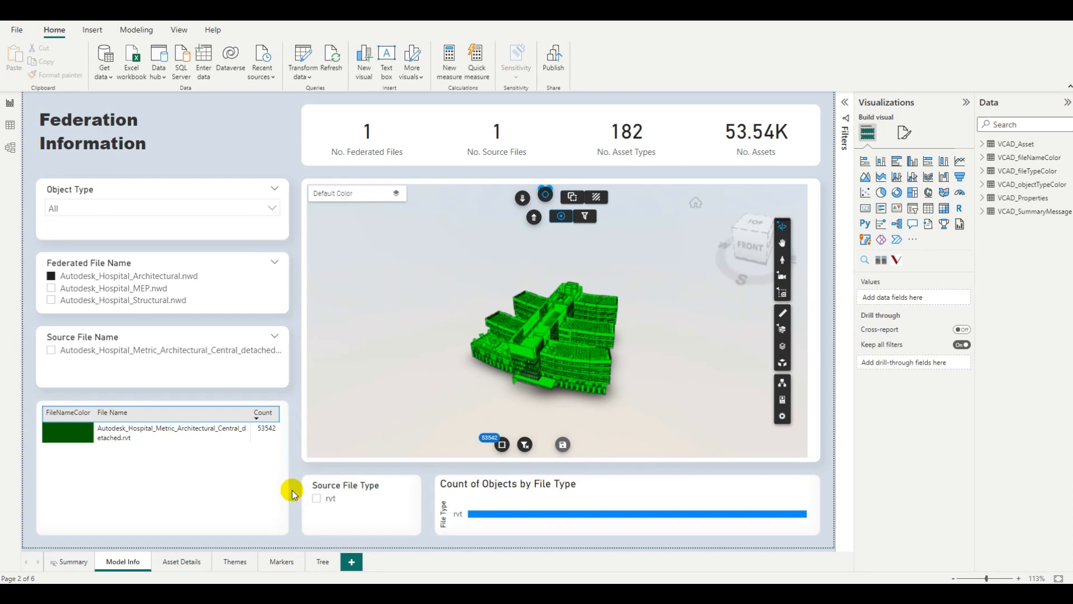
On the Asset Details page, delete the Asset Name Search, Asset List, Property List and 3D viewer visuals
left_click(182, 565)
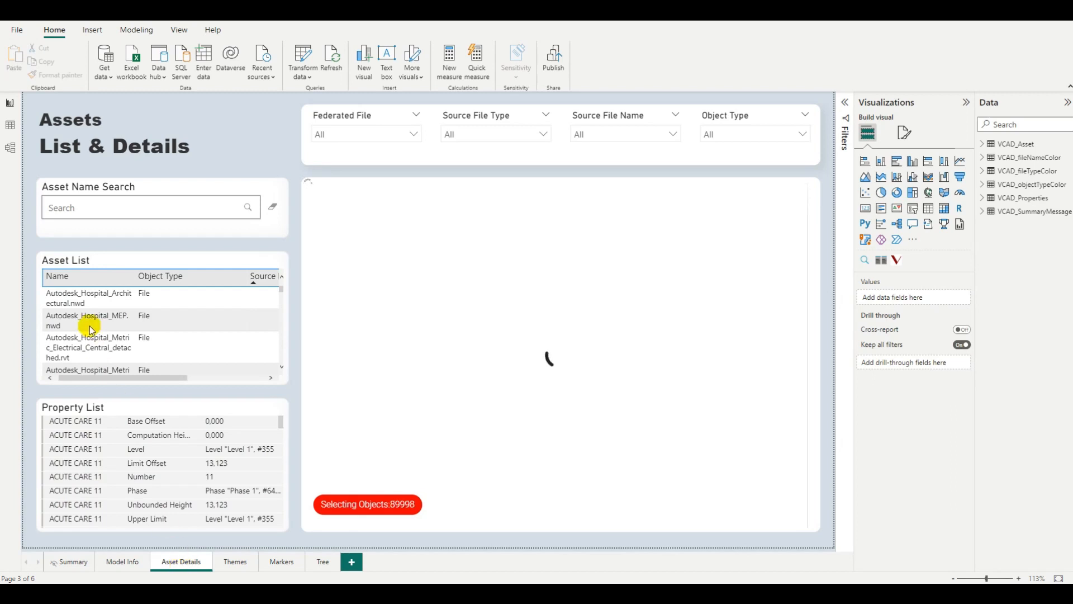
left_click(160, 187)
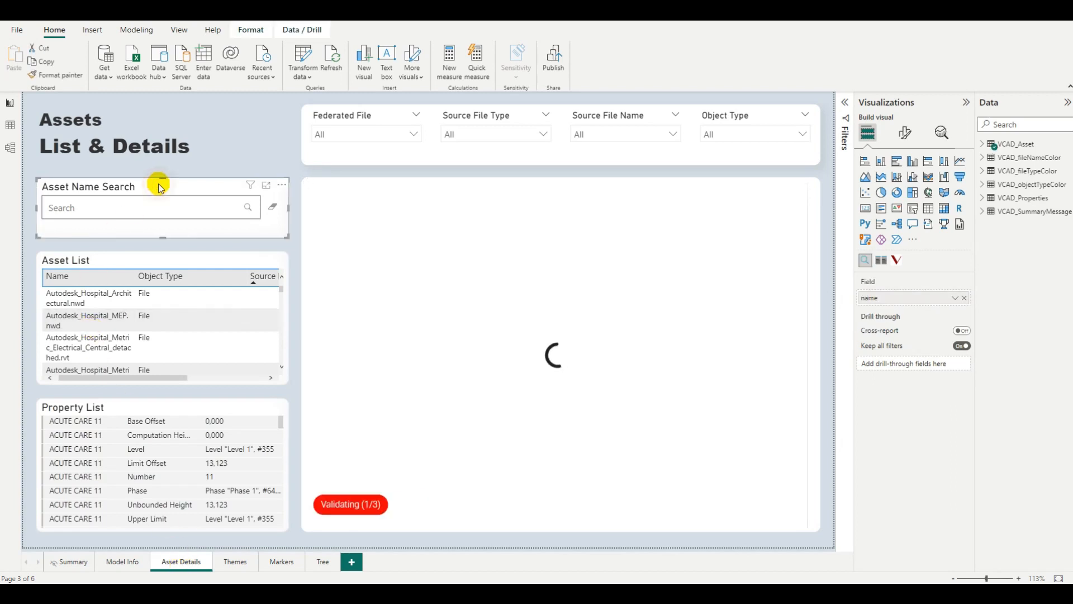
left_click(357, 180)
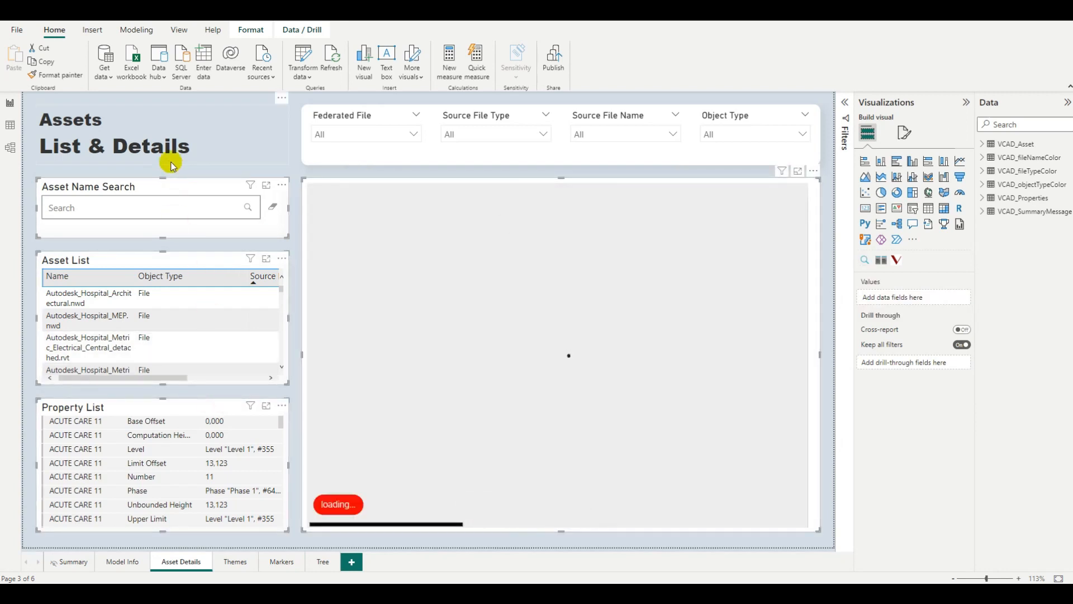
key("Delete")
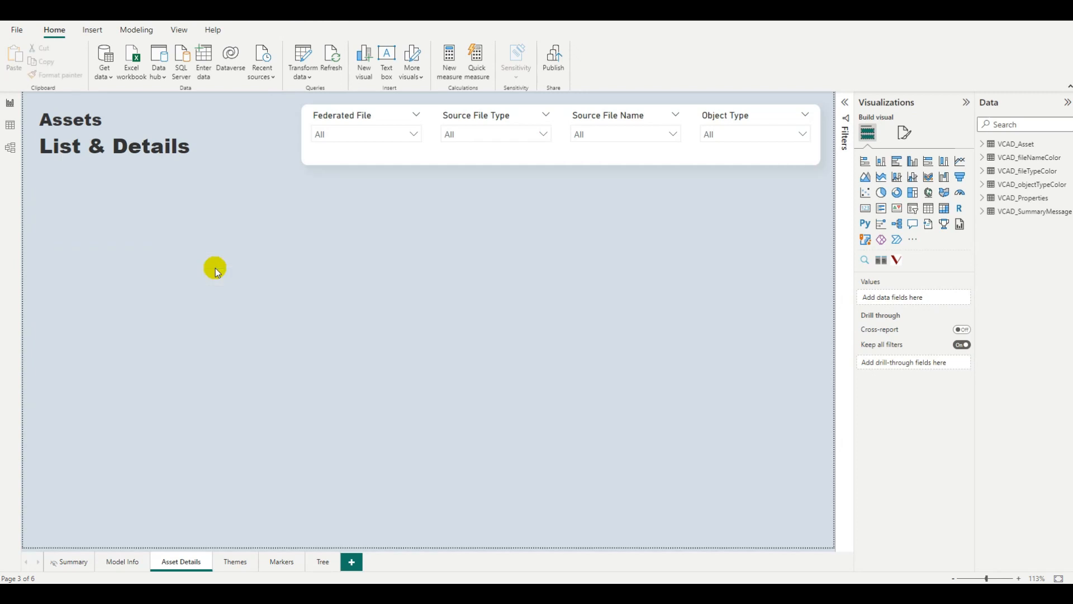
Replace the page heading "Assets List & Details" with "Filters"
triple_click(175, 149)
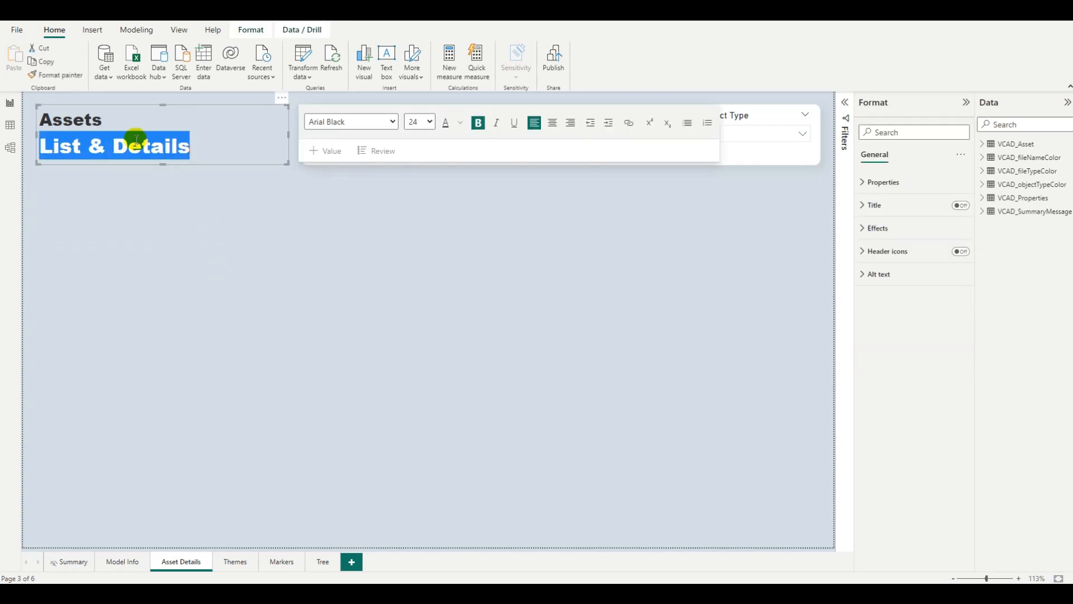
key("BackSpace")
key("BackSpace")
key("BackSpace")
key("BackSpace")
key("BackSpace")
key("BackSpace")
key("BackSpace")
type("Fi")
key("ctrl+z")
key("ctrl+z")
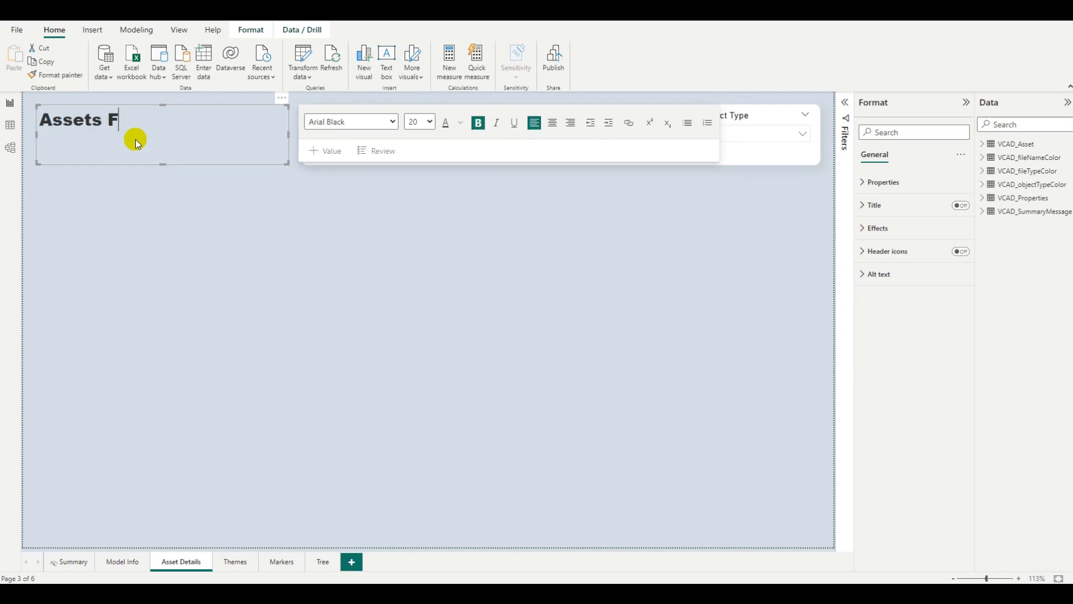
left_click(107, 115)
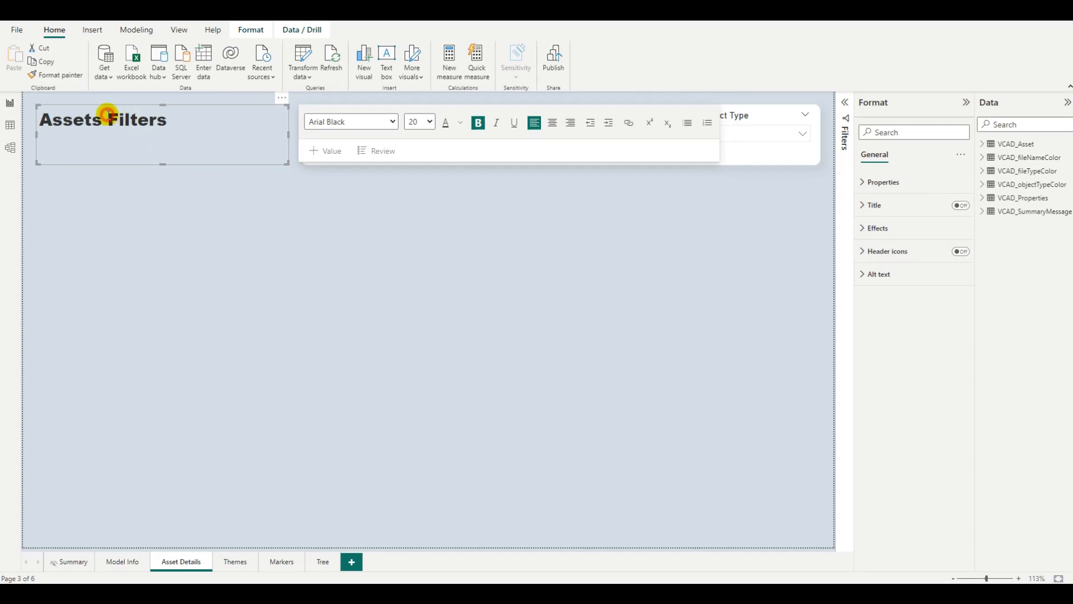
key("ctrl+BackSpace")
left_click(151, 229)
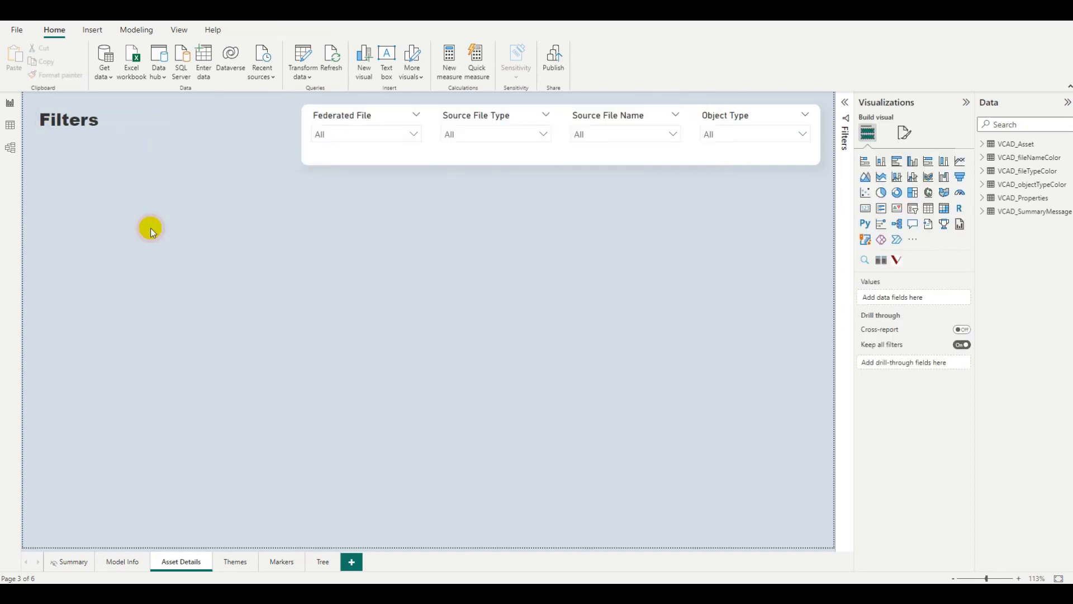
Rename the Asset Details page to Filters and move it in front of the Model Info page
right_click(177, 562)
left_click(221, 526)
type("Filters")
key("Return")
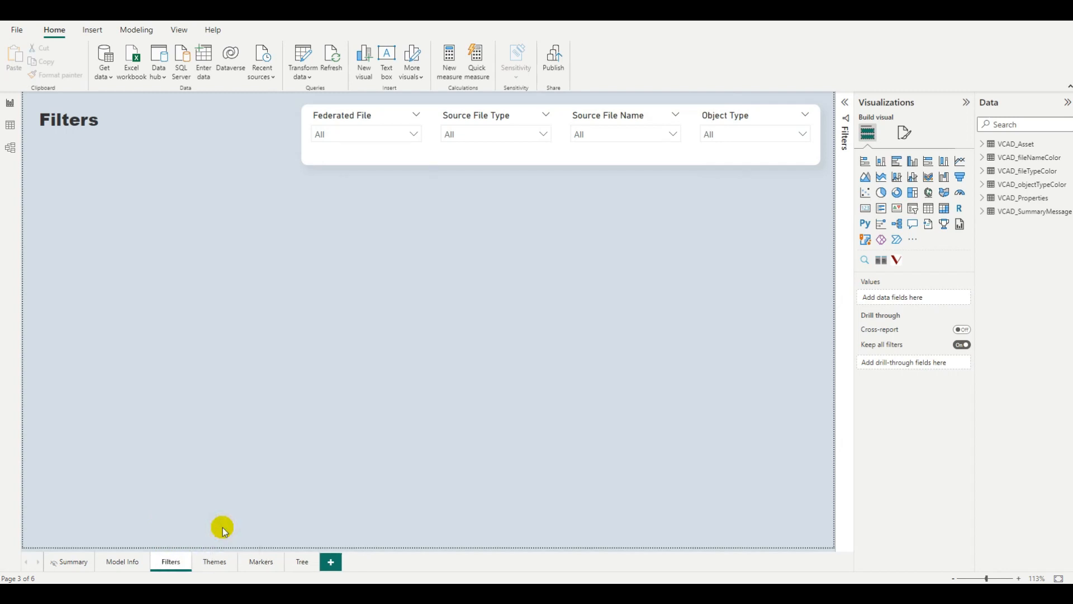
left_click_drag(174, 563, 117, 563)
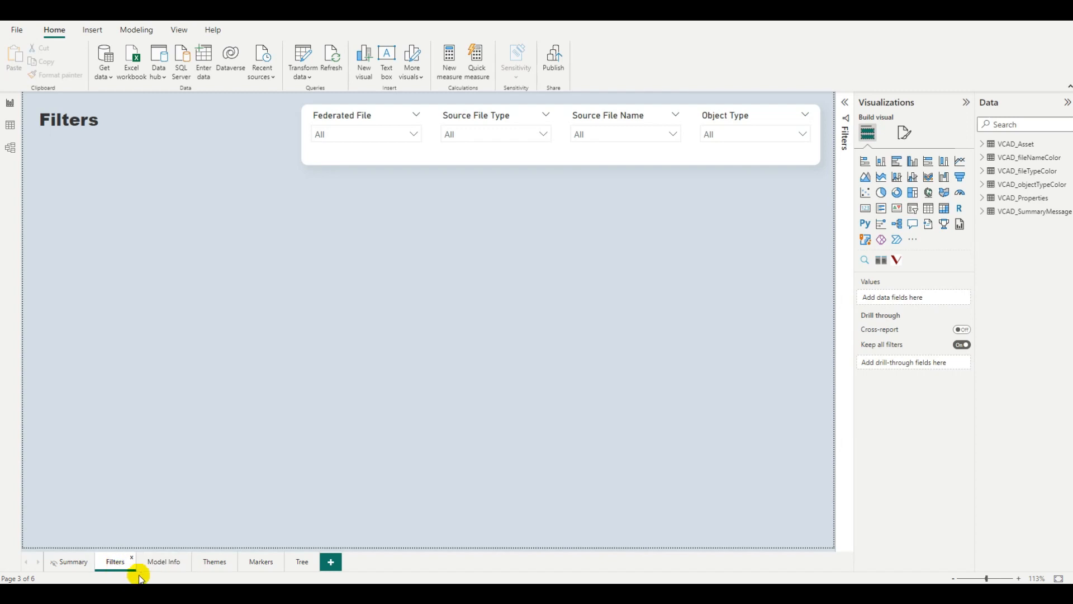
Delete the Themes, Markers and Tree pages from the report
left_click(235, 557)
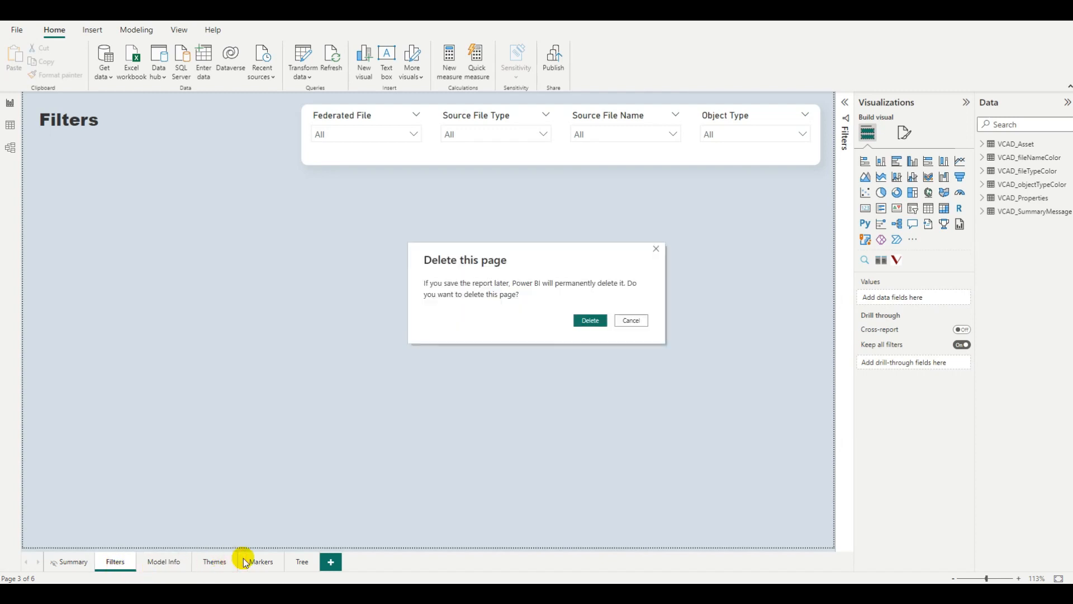
left_click(584, 321)
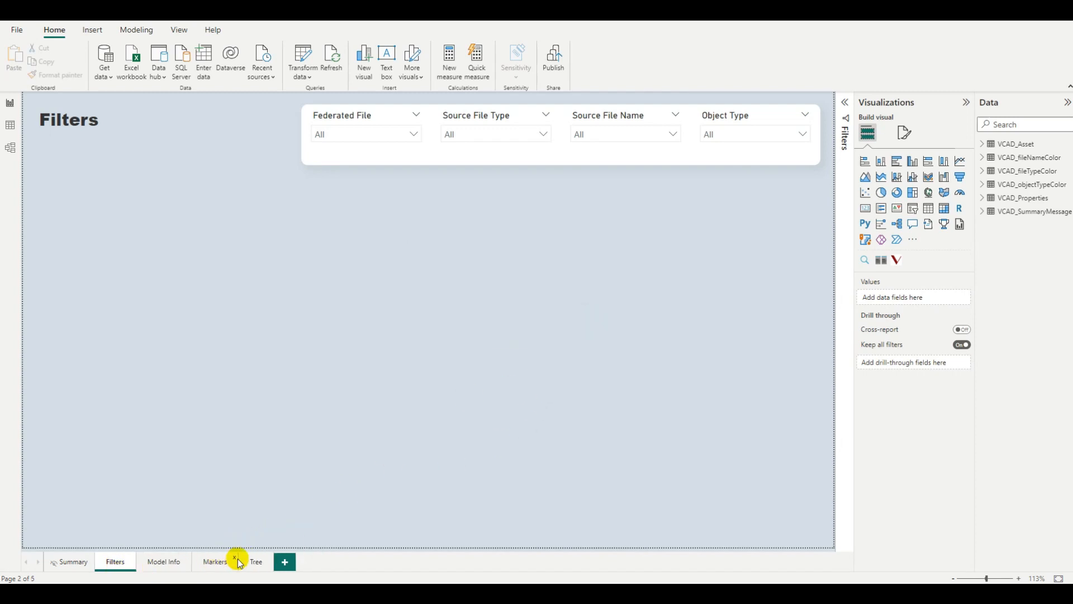
left_click(236, 558)
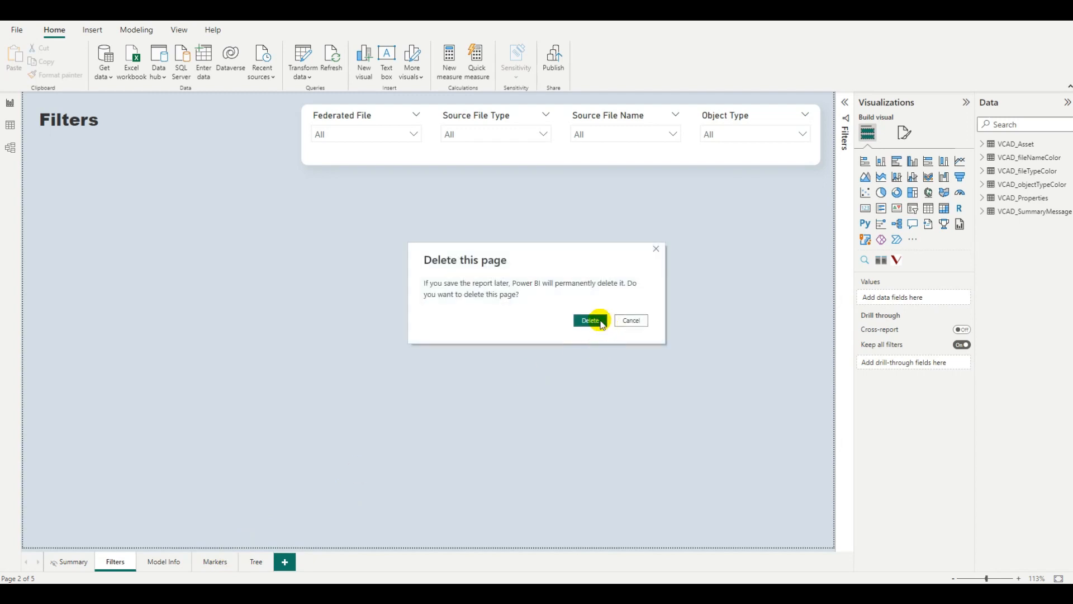
left_click(602, 325)
left_click(223, 557)
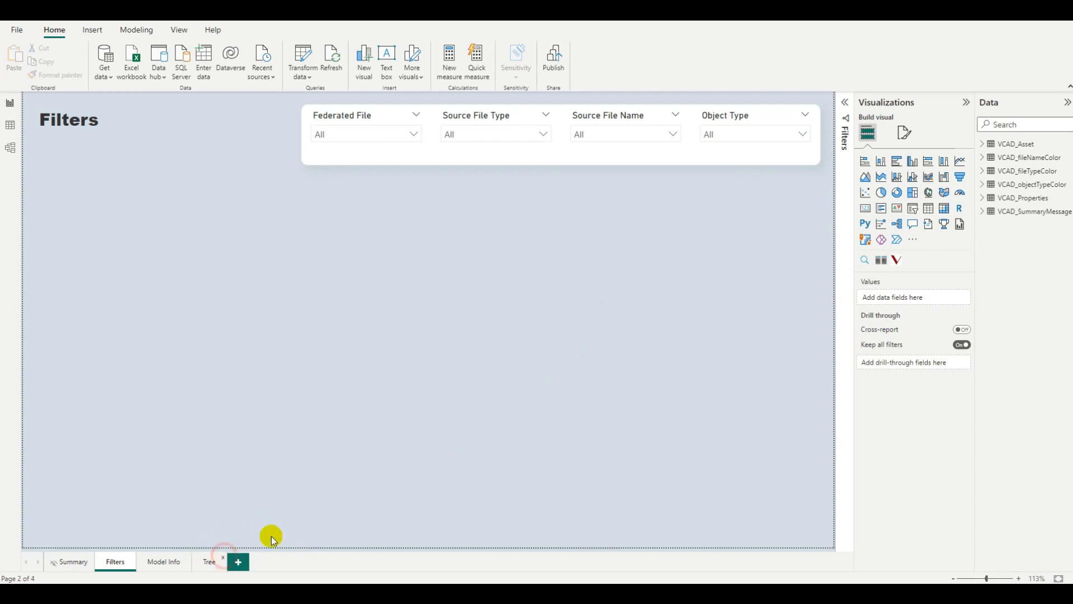
left_click(584, 320)
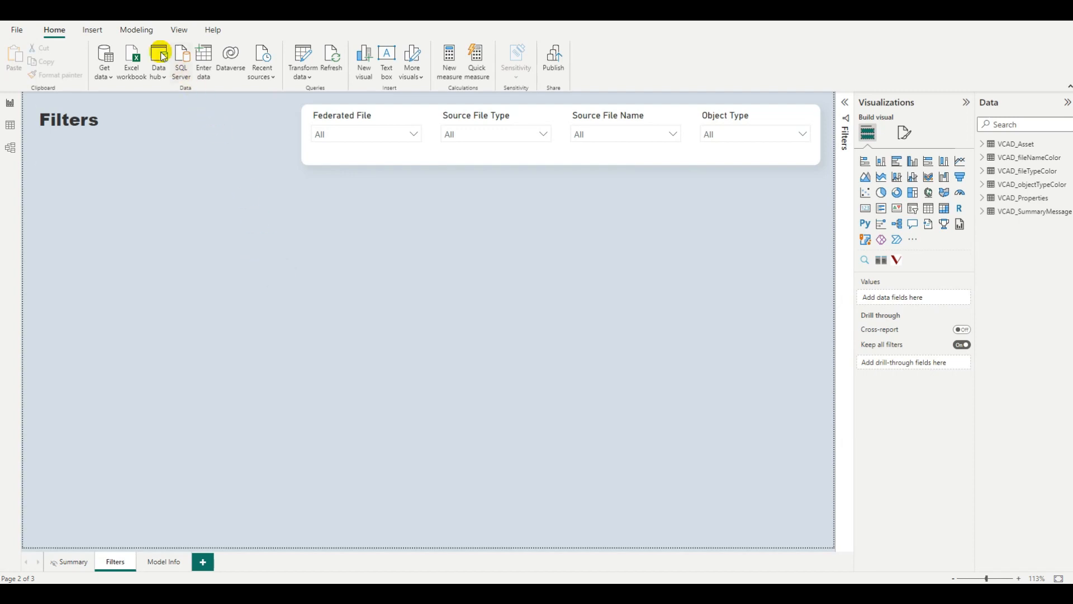
Insert a page navigator on the Filters page and place it below the heading and slicers
left_click(102, 35)
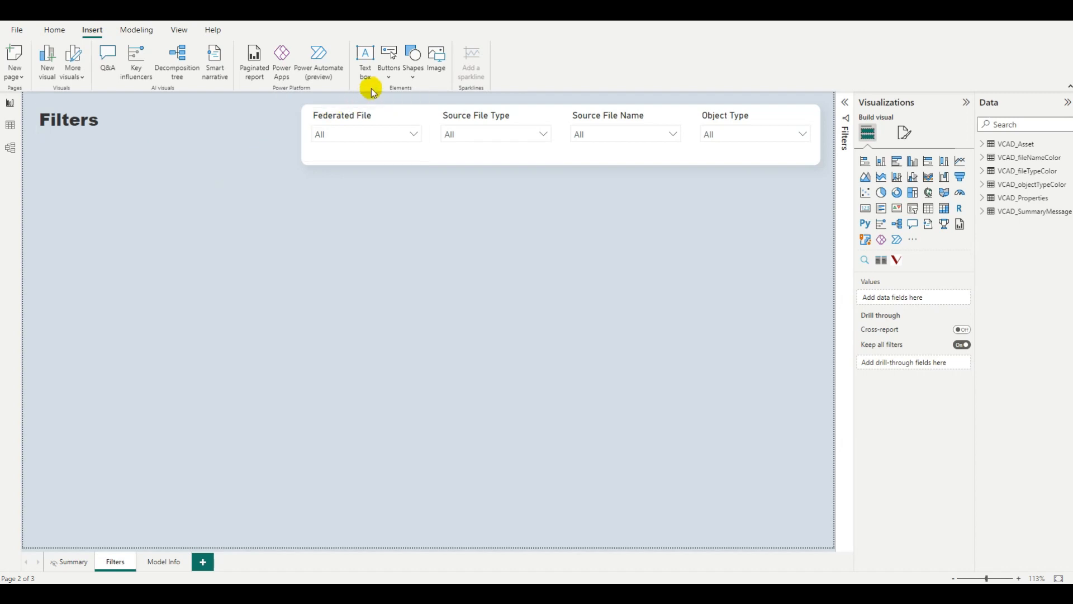
left_click(392, 78)
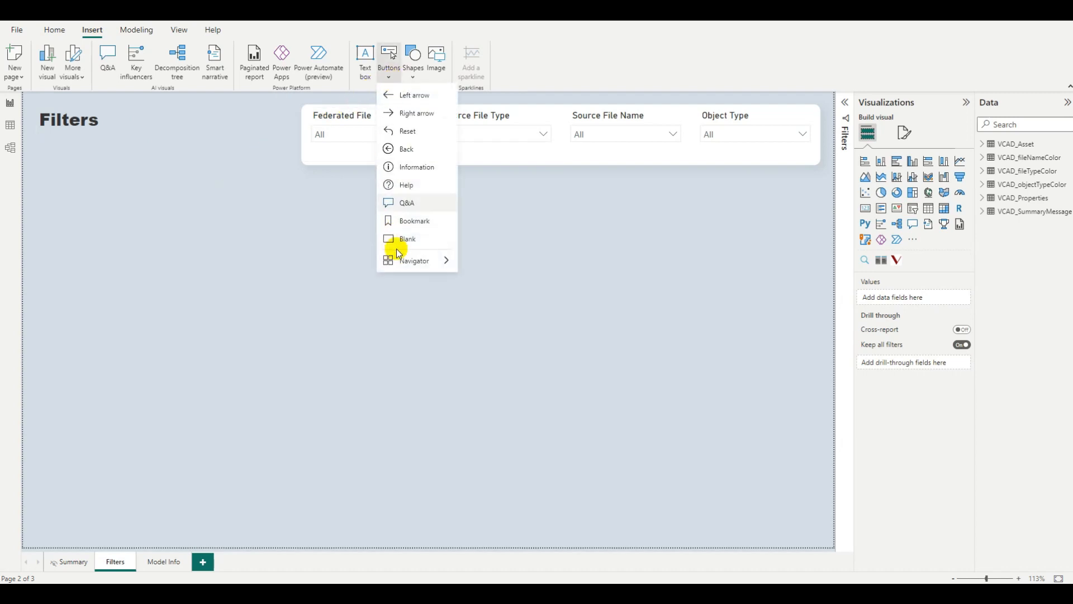
mouse_move(402, 259)
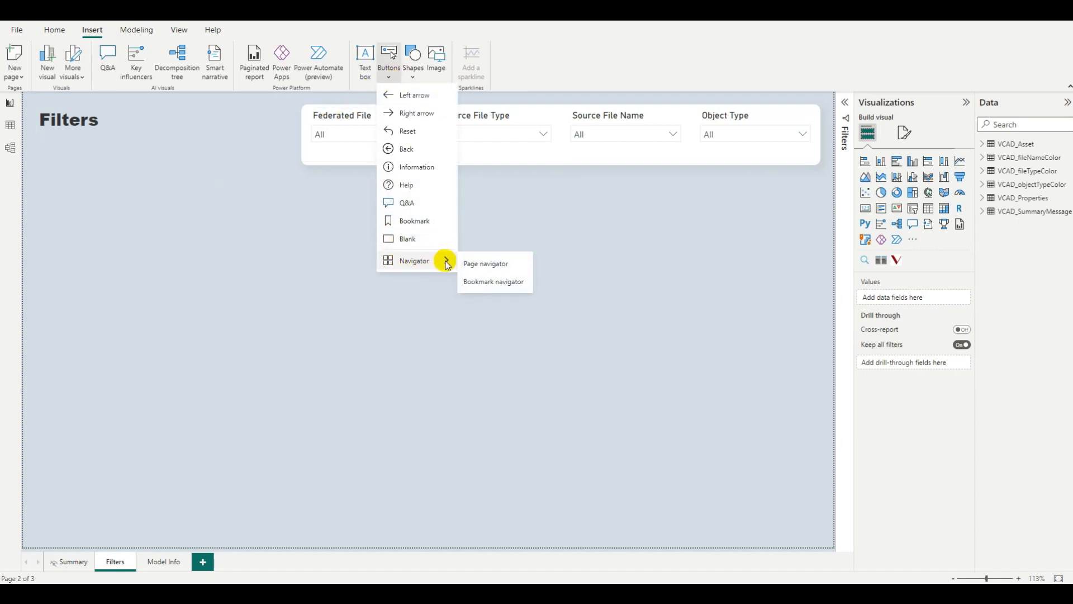
left_click(521, 265)
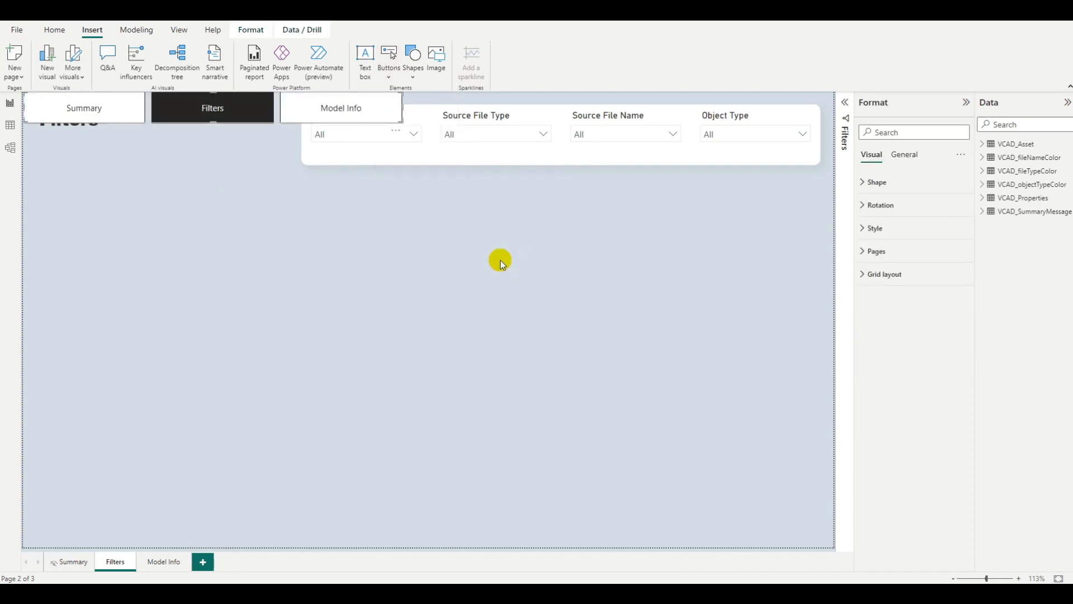
left_click_drag(275, 118, 301, 246)
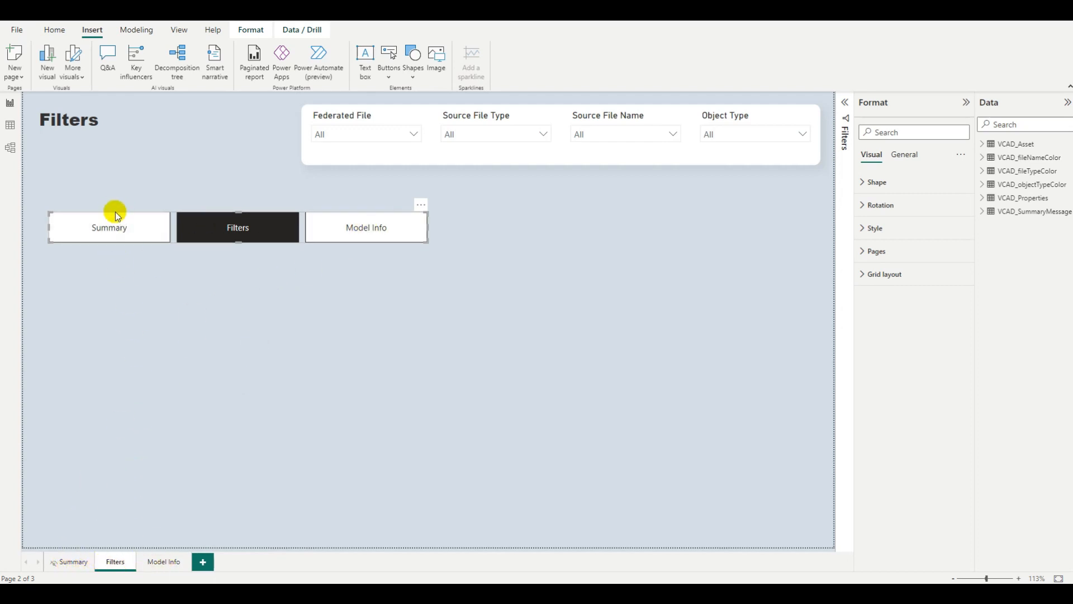
Test the page navigator by following its Summary button, and return to the Filters page
left_click(117, 228)
left_click(112, 233, "ctrl")
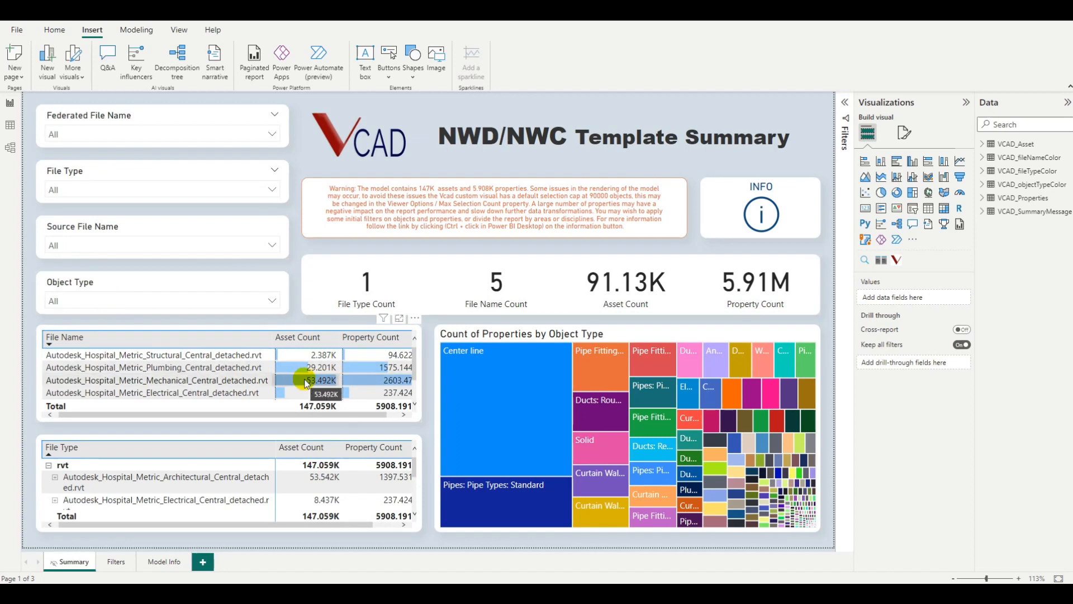
left_click(112, 561)
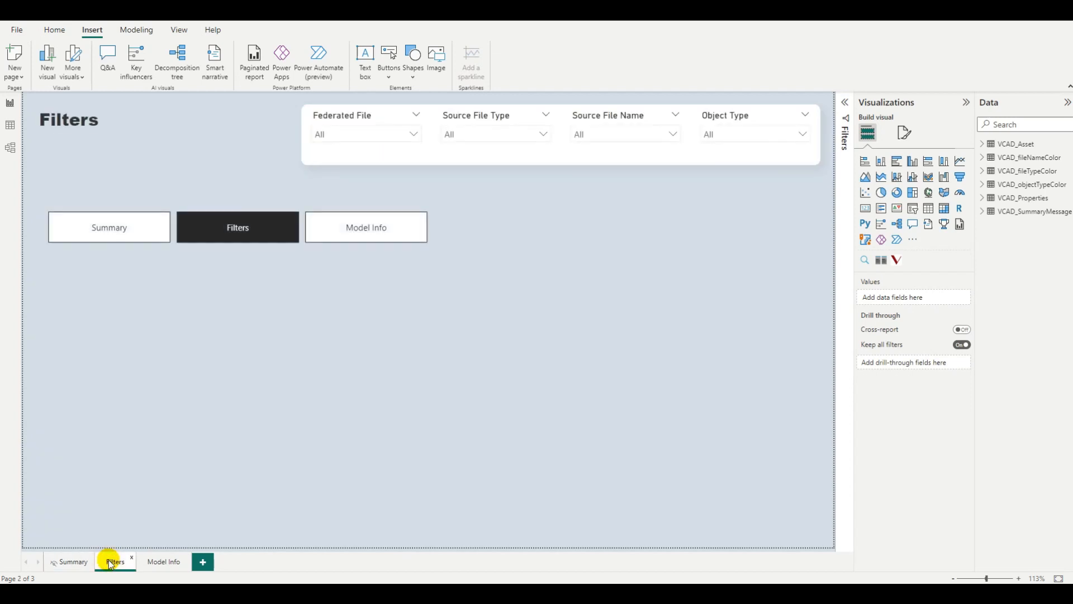
Move the page navigator down to the lower part of the Filters page
left_click(156, 460)
left_click(167, 239)
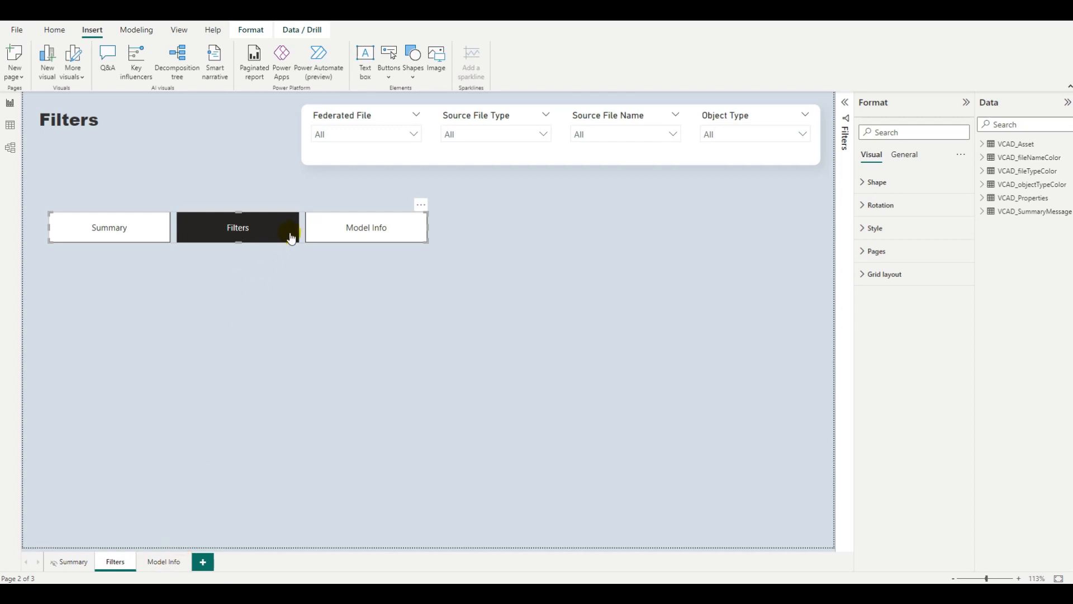
left_click_drag(301, 212, 287, 387)
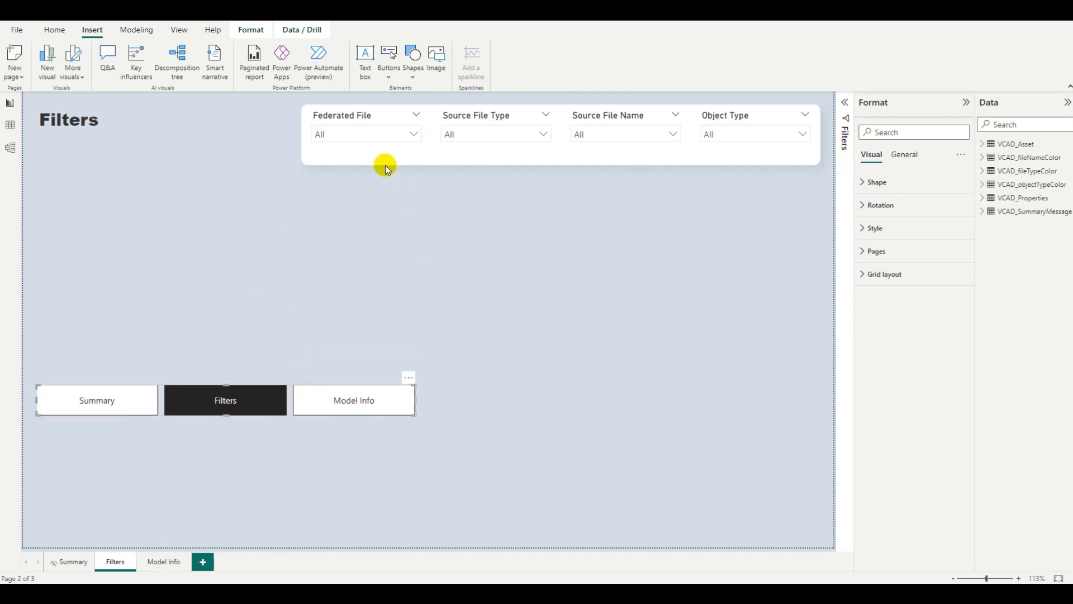
Select the Federated File, Source File Type, Source File Name and Object Type slicers together, and return to the Model Info page
left_click(361, 116)
left_click(491, 112, "ctrl")
left_click(588, 114, "ctrl")
left_click(719, 120, "ctrl")
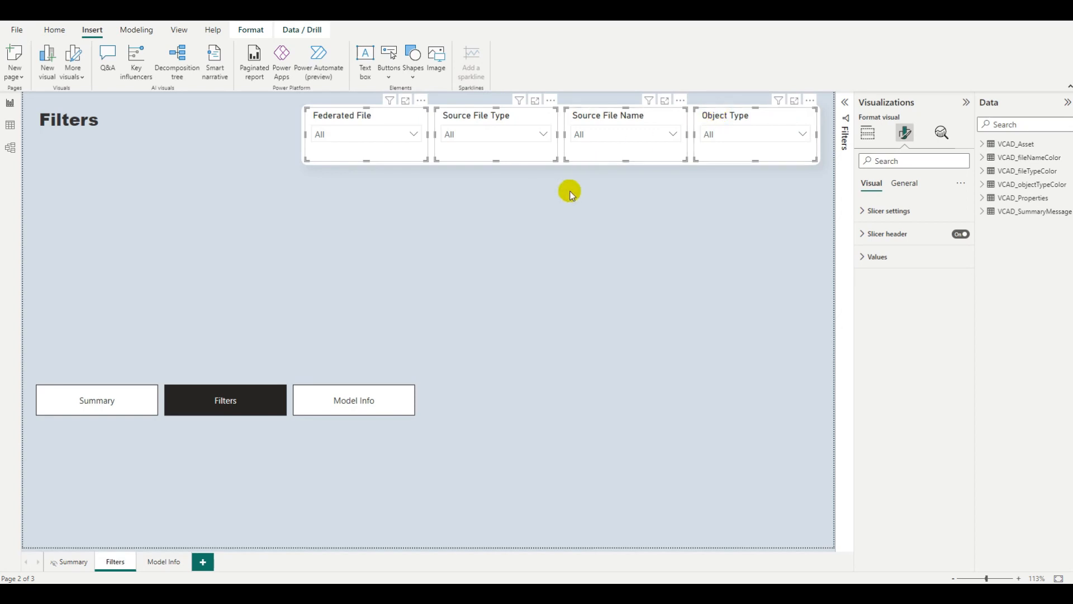
left_click(165, 562)
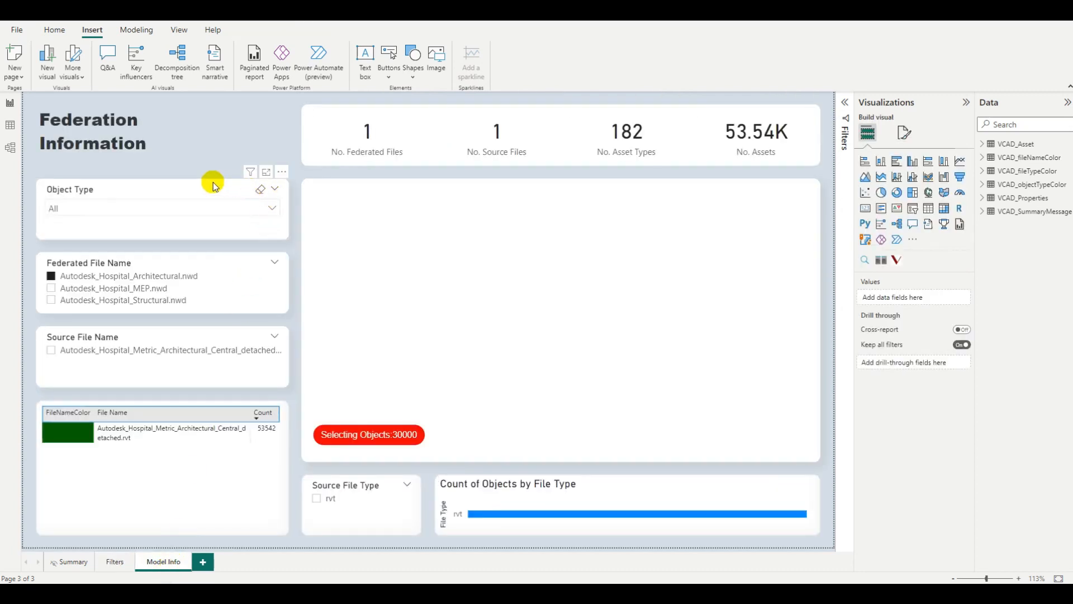
Paste the four copied slicers onto the Model Info page and keep them synced with the originals on the Filters page
left_click(213, 183)
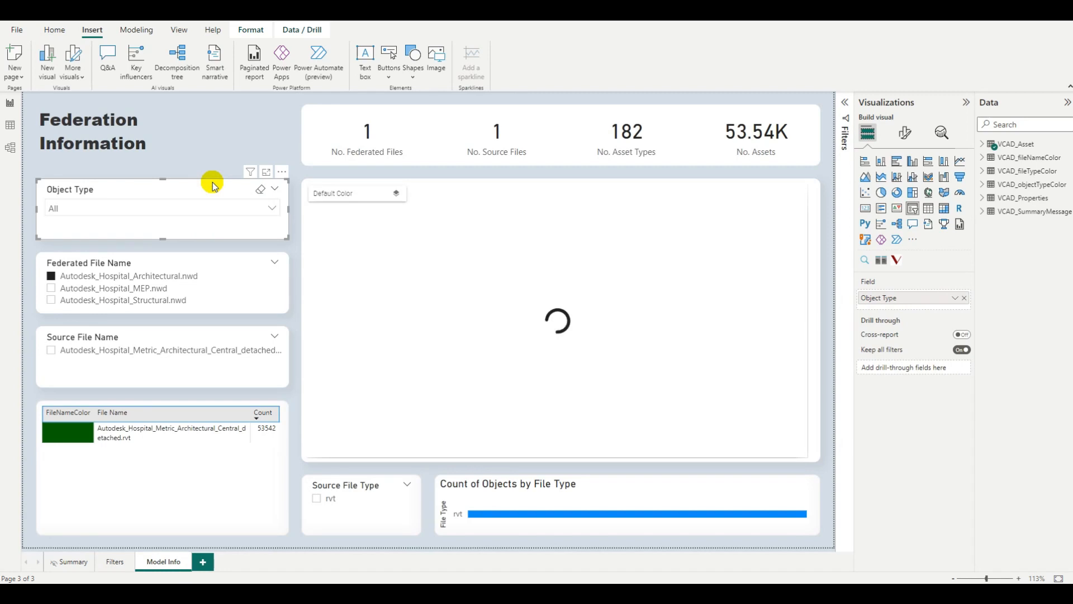
key("ctrl+v")
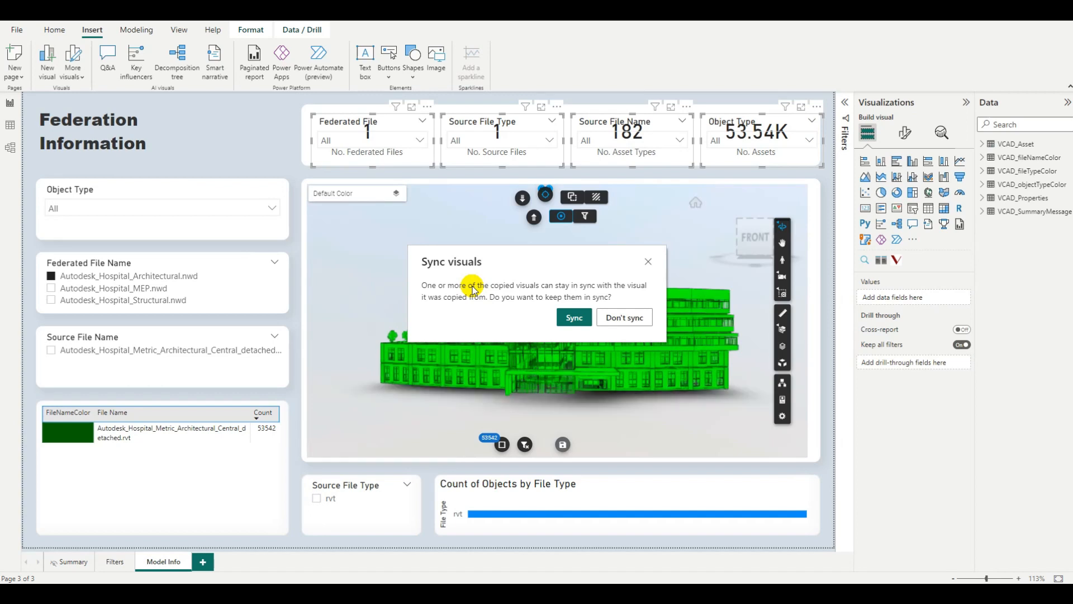
left_click(574, 319)
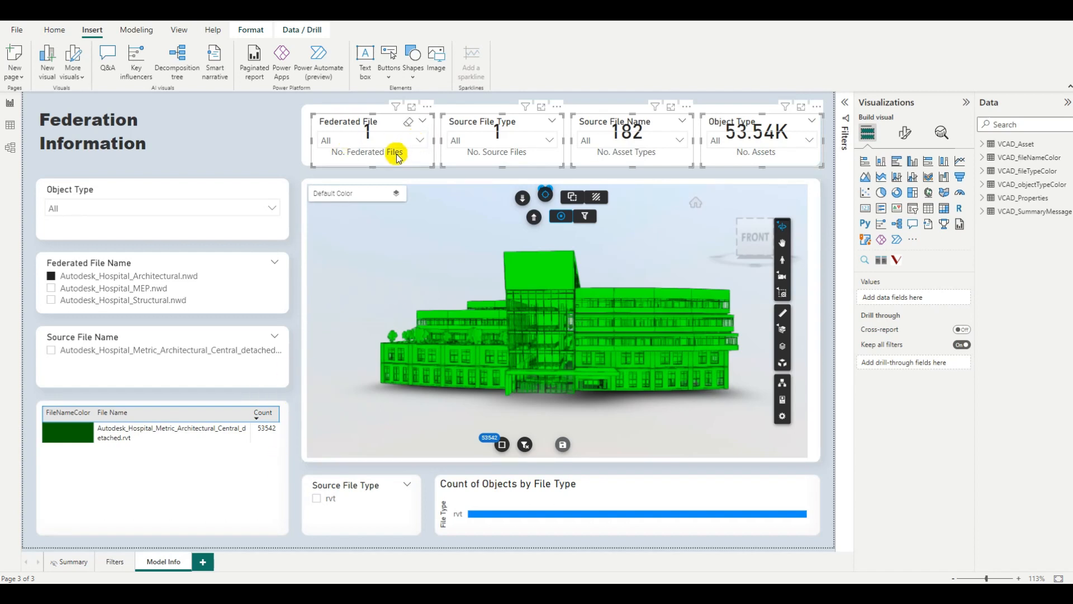
Review the option lists of the pasted slicers and deselect Autodesk_Hospital_Architectural.nwd in the Federated File Name slicer
left_click(422, 141)
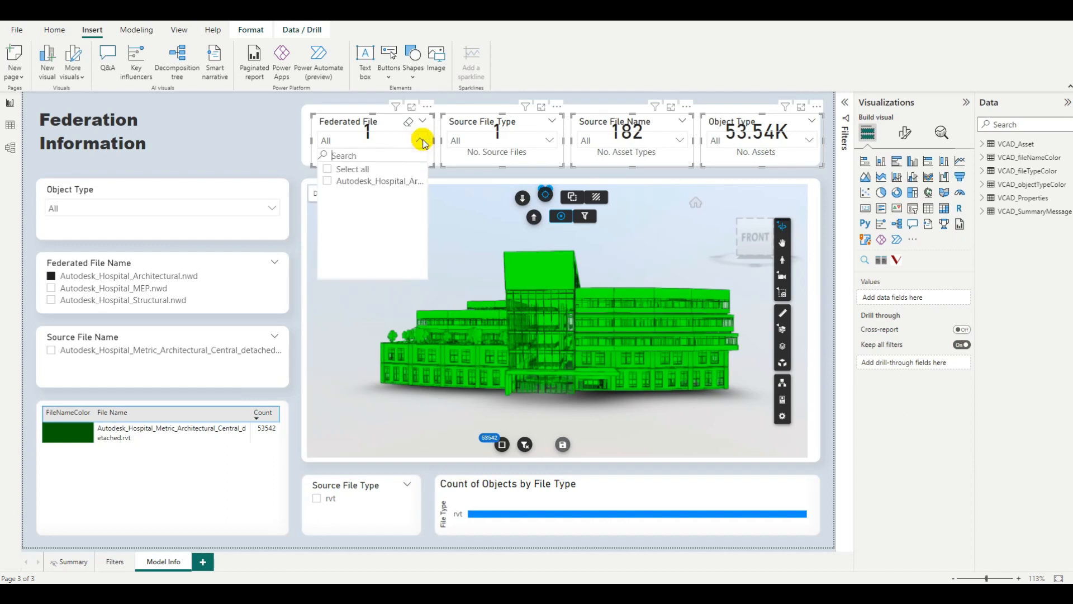
left_click(675, 142)
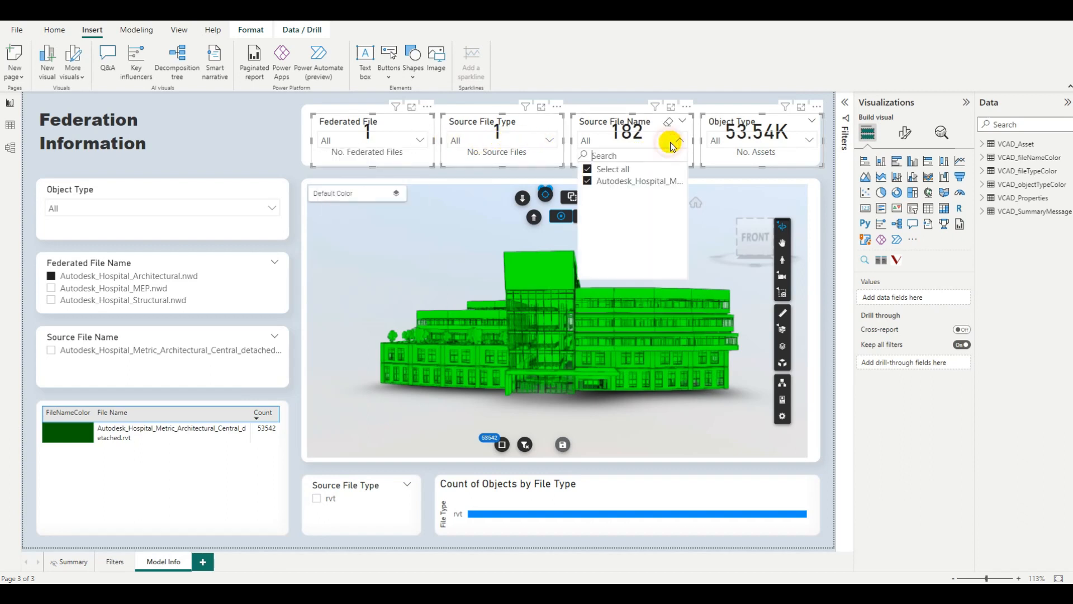
left_click(678, 140)
left_click(748, 143)
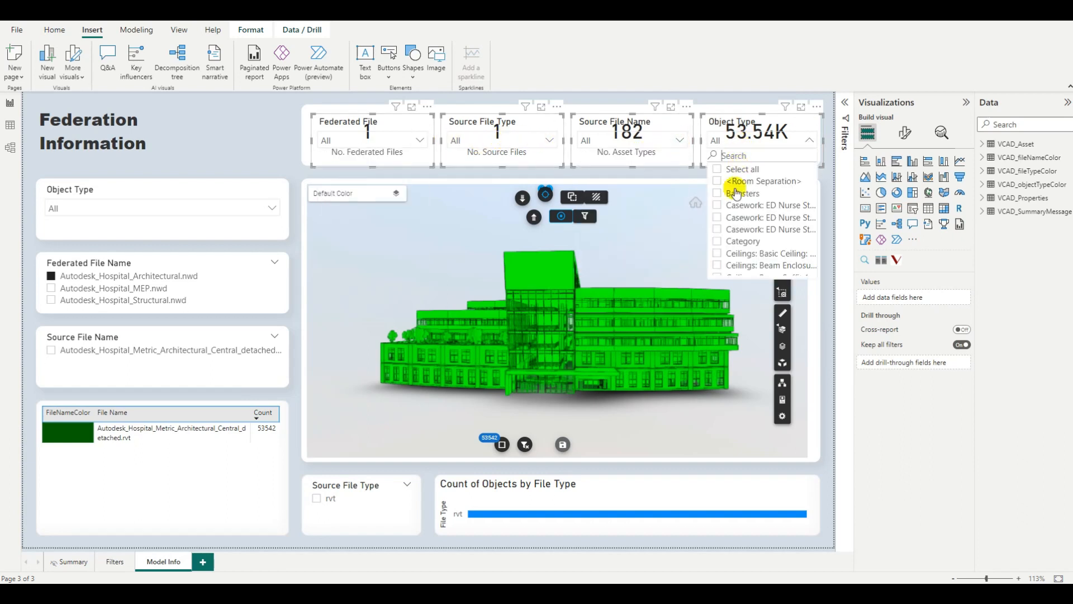
left_click(52, 277)
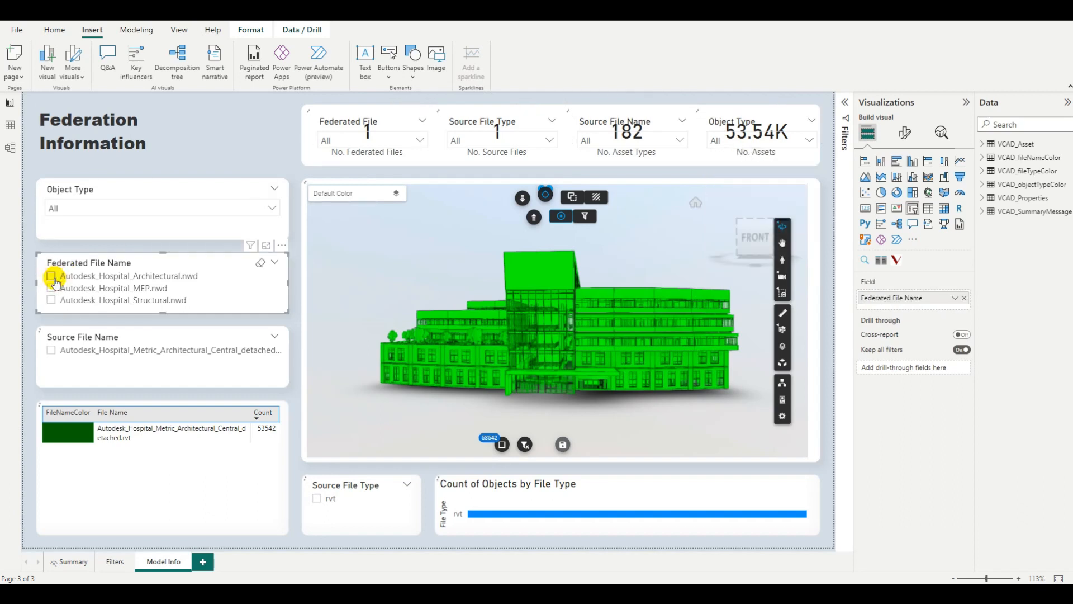
Select Autodesk_Hospital_MEP.nwd in the pasted Federated File slicer and check the synced selection on the Filters page before returning to Model Info
left_click(422, 140)
left_click(372, 128)
left_click(369, 135)
left_click(326, 194)
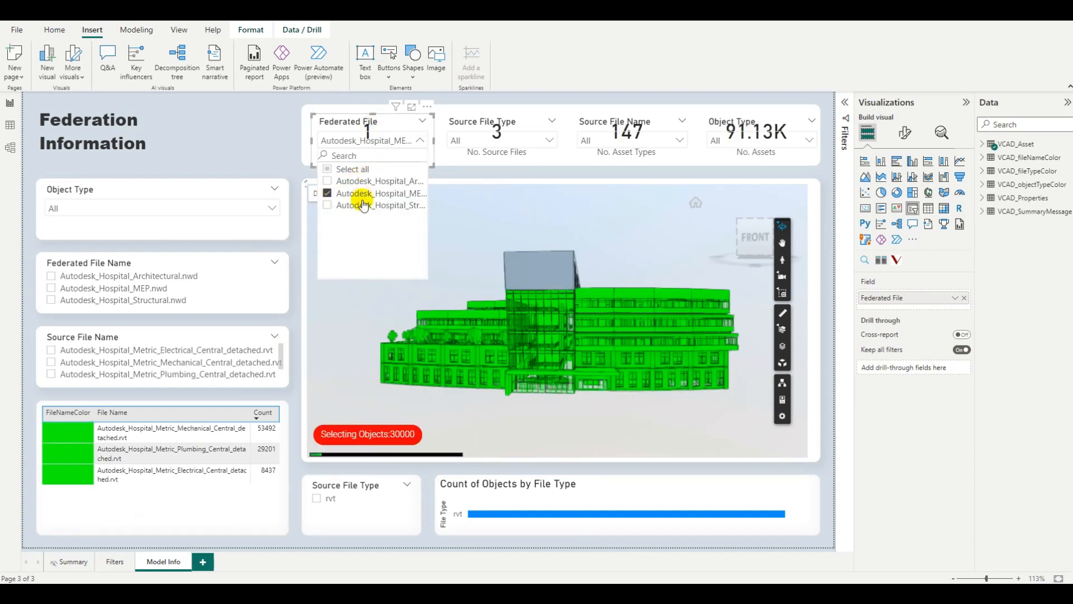
left_click(111, 564)
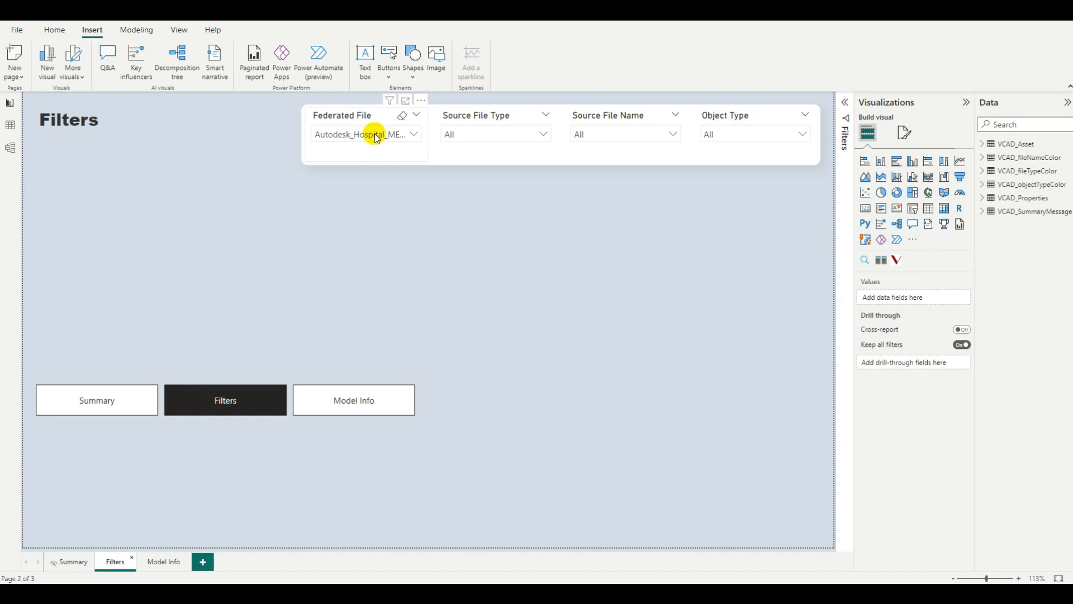
left_click(163, 563)
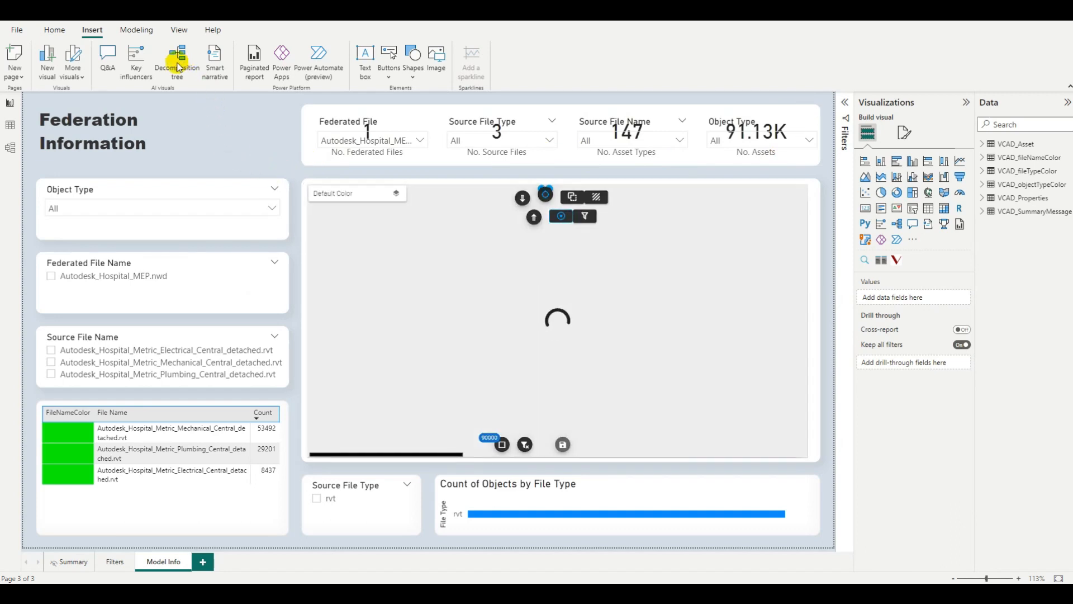
Show the page's layer list and hide the four pasted slicers that overlap the count cards on the Model Info page
left_click(185, 31)
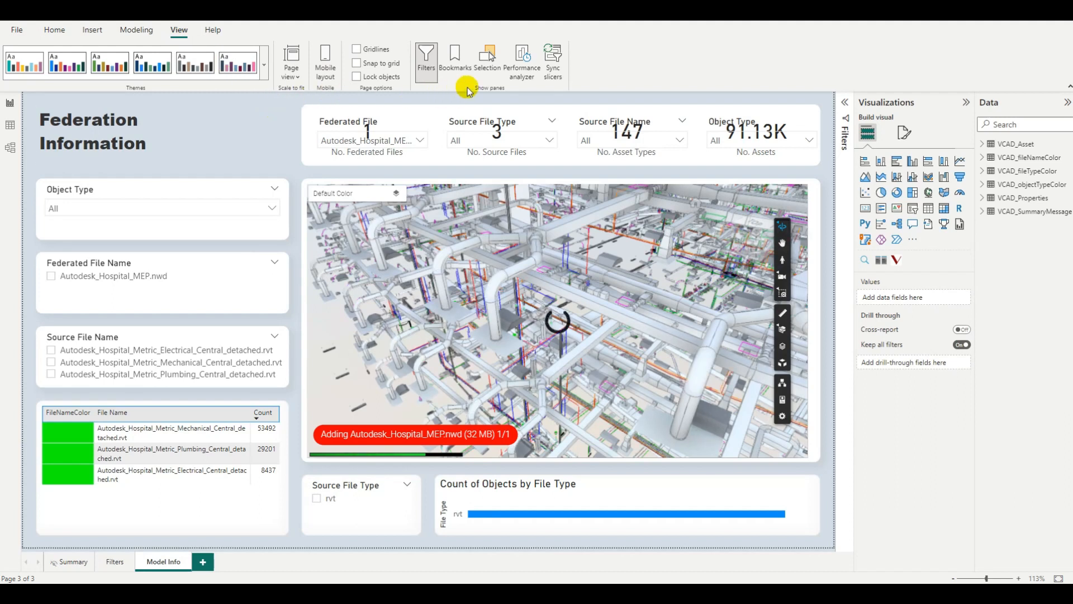
left_click(487, 68)
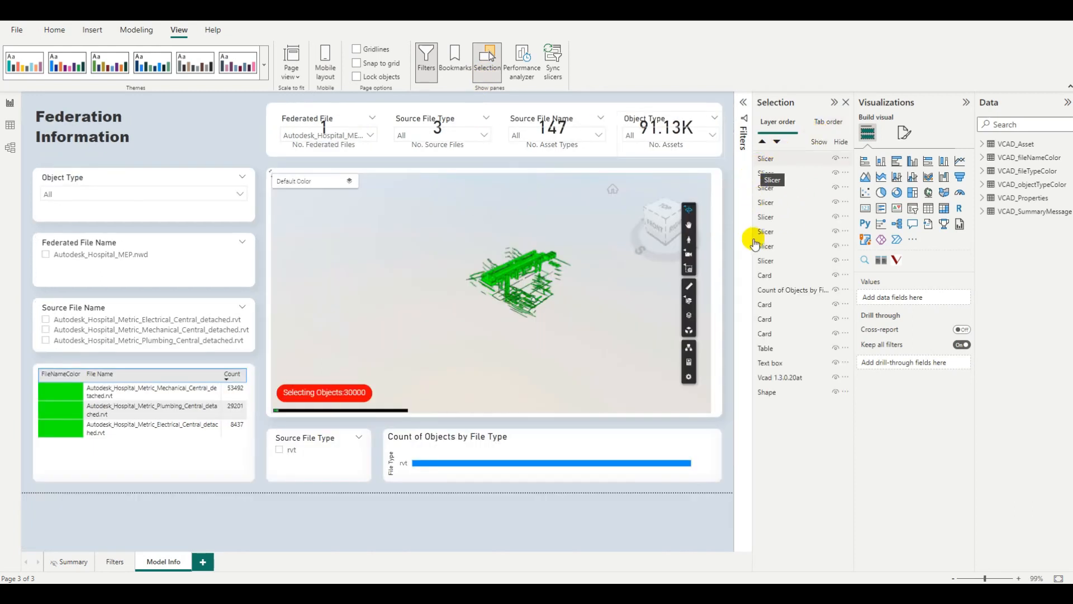
left_click(338, 124)
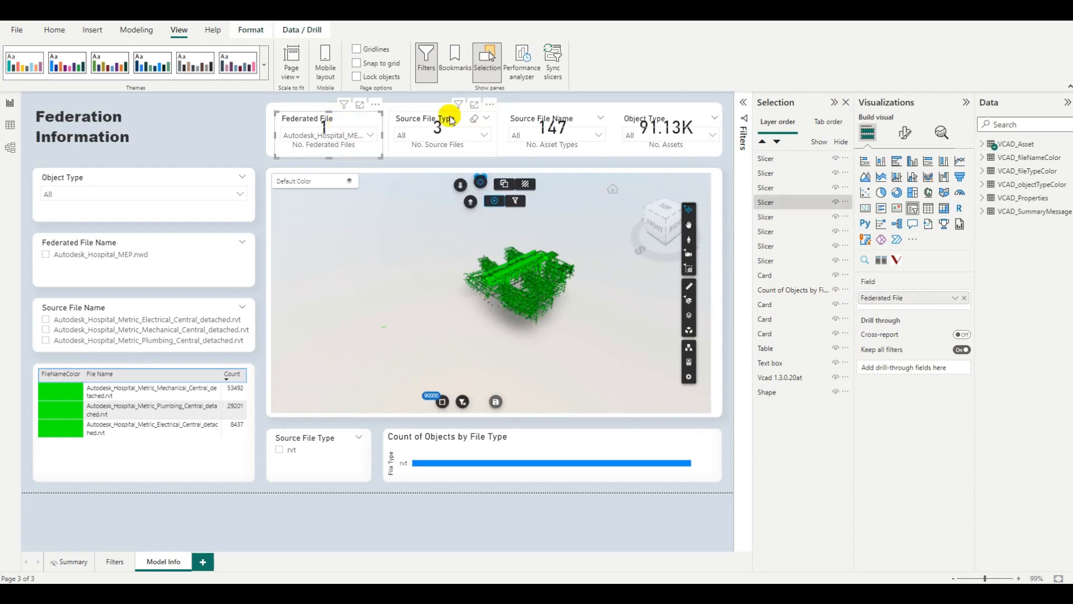
left_click(447, 118, "ctrl")
left_click(553, 117, "ctrl")
left_click(658, 119, "ctrl")
left_click(835, 158)
left_click(835, 173)
left_click(836, 188)
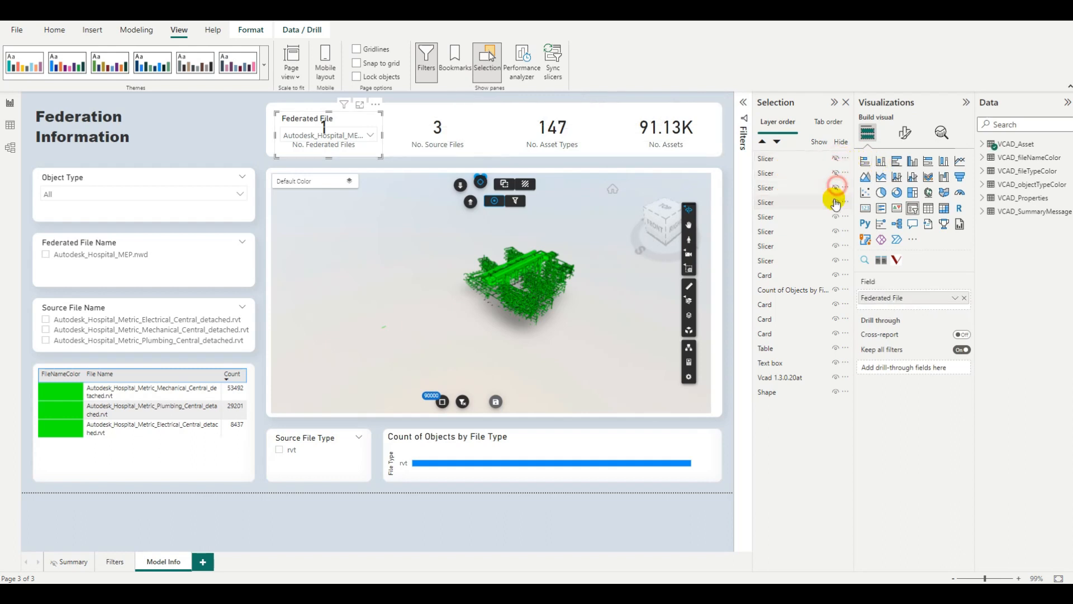
left_click(835, 202)
Group the four hidden slicers and rename the group as Filters
left_click(781, 158)
left_click(782, 202, "shift")
right_click(789, 188)
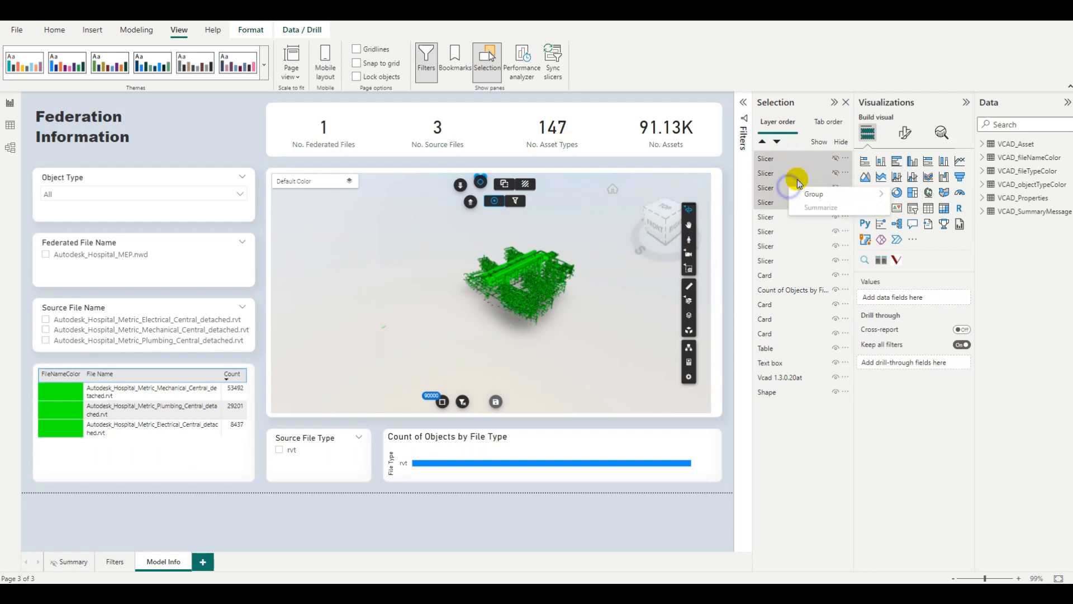
mouse_move(822, 194)
left_click(886, 194)
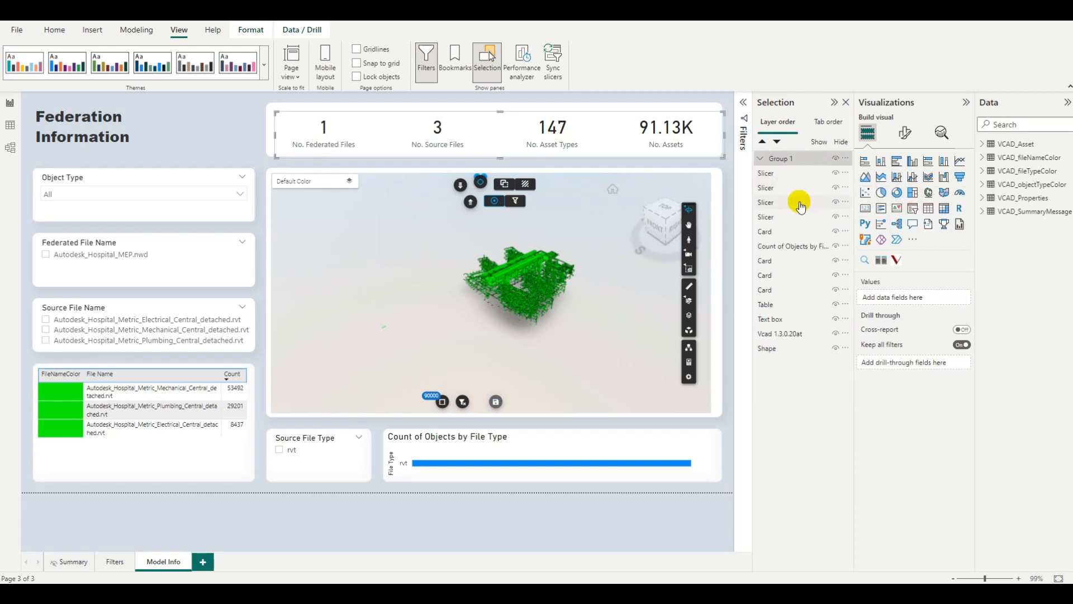
double_click(791, 160)
type("Filters")
key("Return")
On the Filters page, switch the Federated File slicer from the MEP file to Autodesk_Hospital_Structural.nwd only
left_click(112, 561)
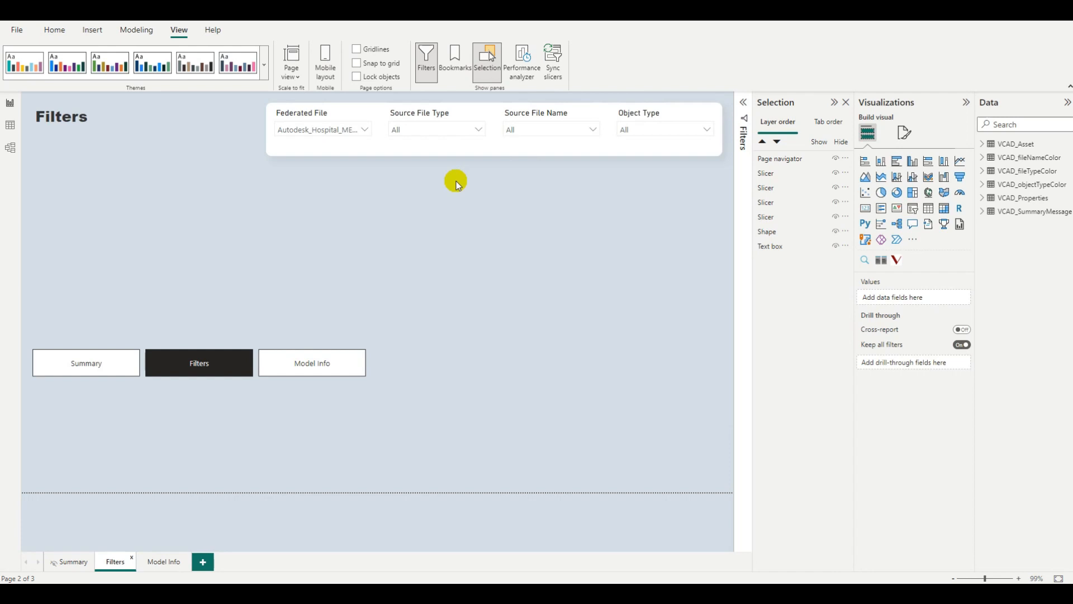
left_click(365, 130)
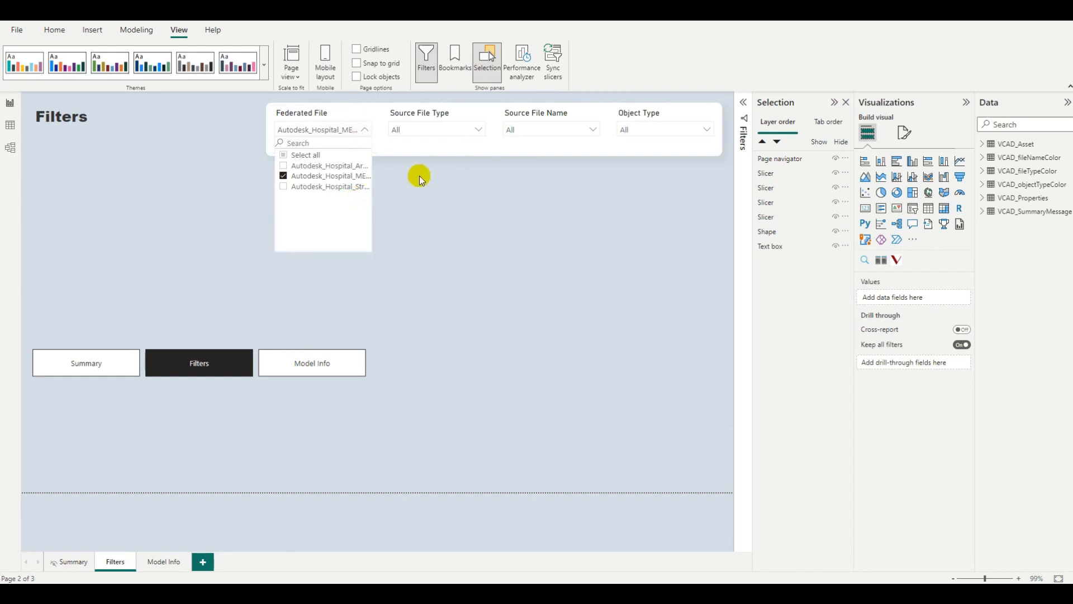
left_click(283, 186)
left_click(282, 177)
Follow the page navigator to Model Info and inspect the filtered structural model in the 3D viewer
left_click(309, 369)
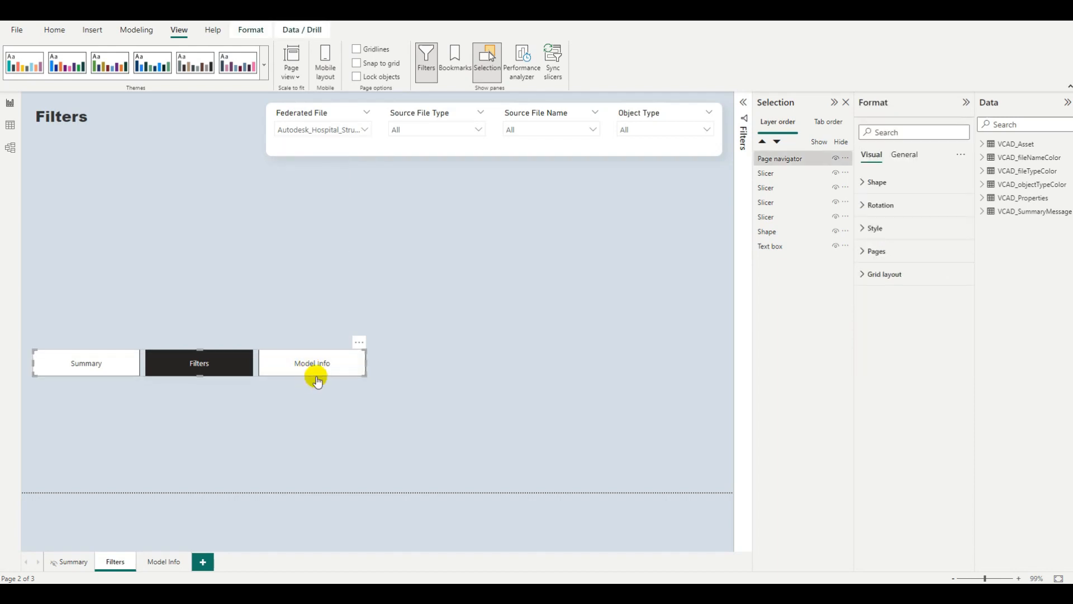
left_click(327, 373, "ctrl")
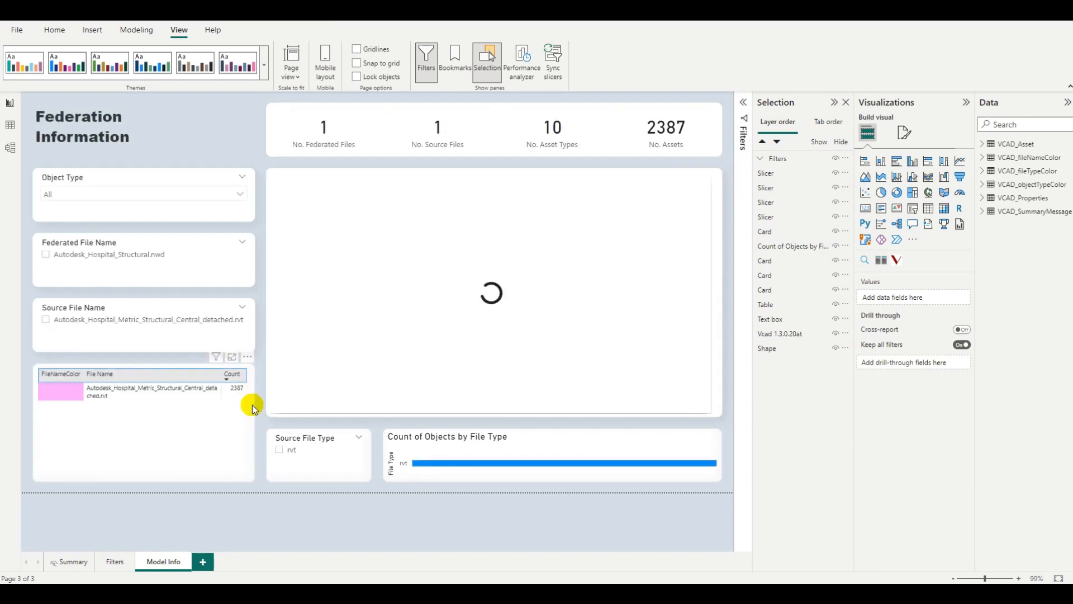
left_click(144, 389)
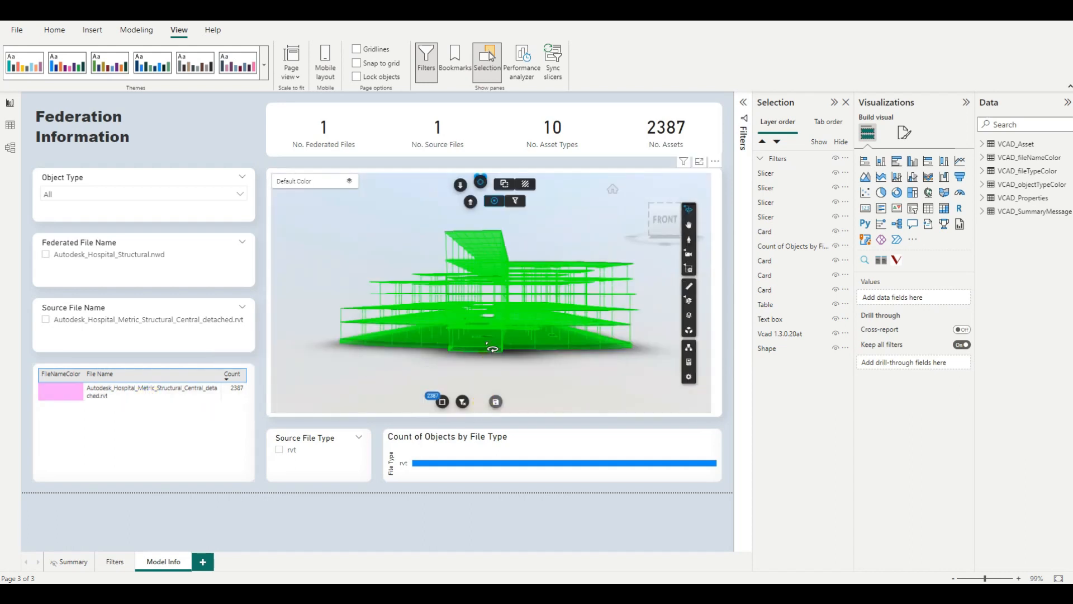
left_click_drag(506, 366, 519, 349)
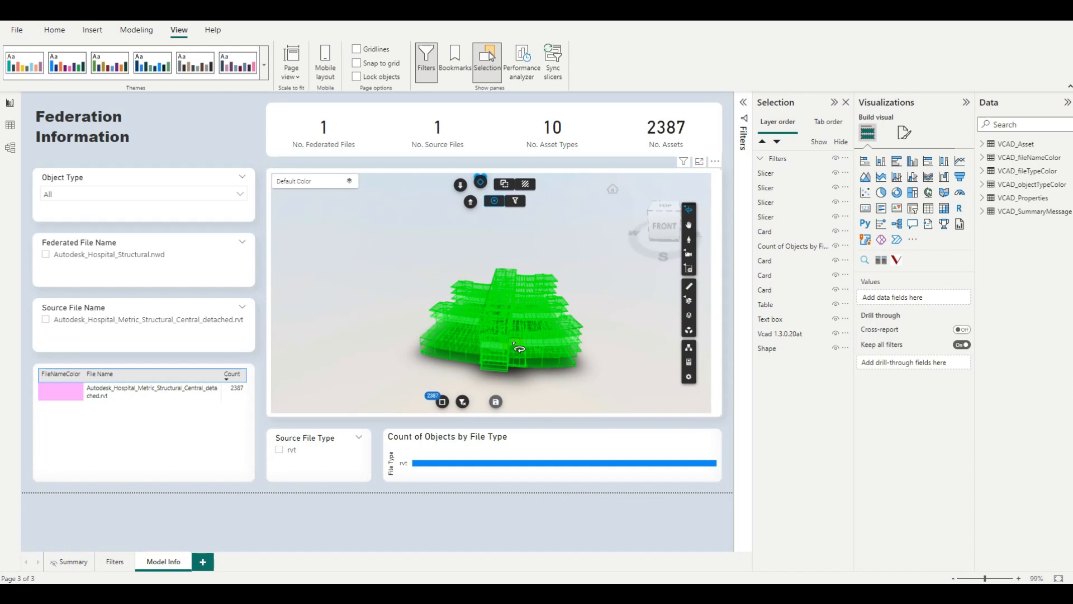
Set the Filters page navigator's grid layout orientation to Vertical and stretch it taller both upward and downward
left_click(116, 562)
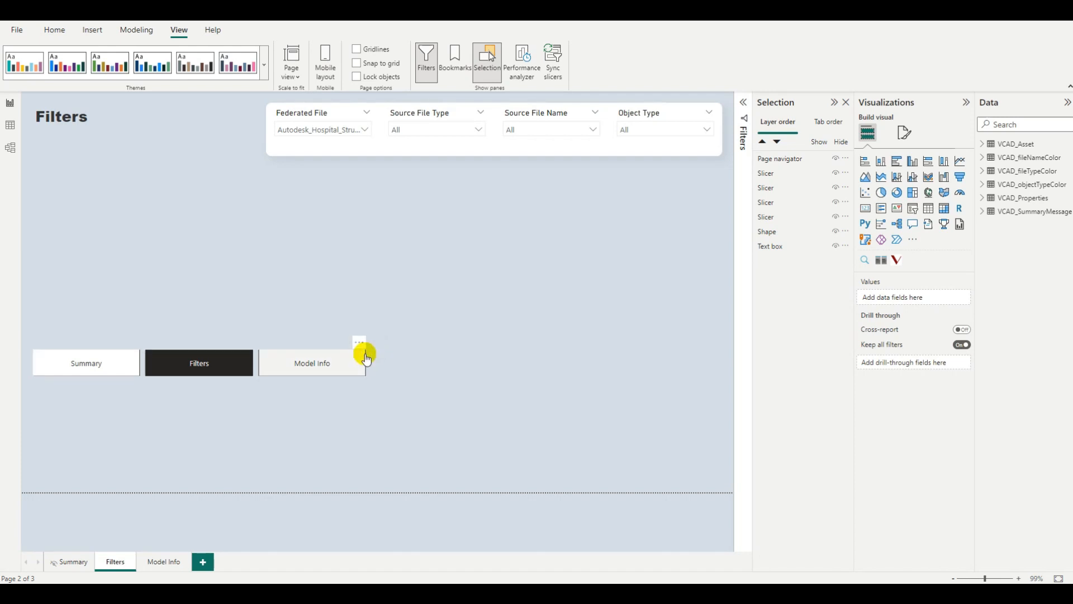
left_click(366, 352)
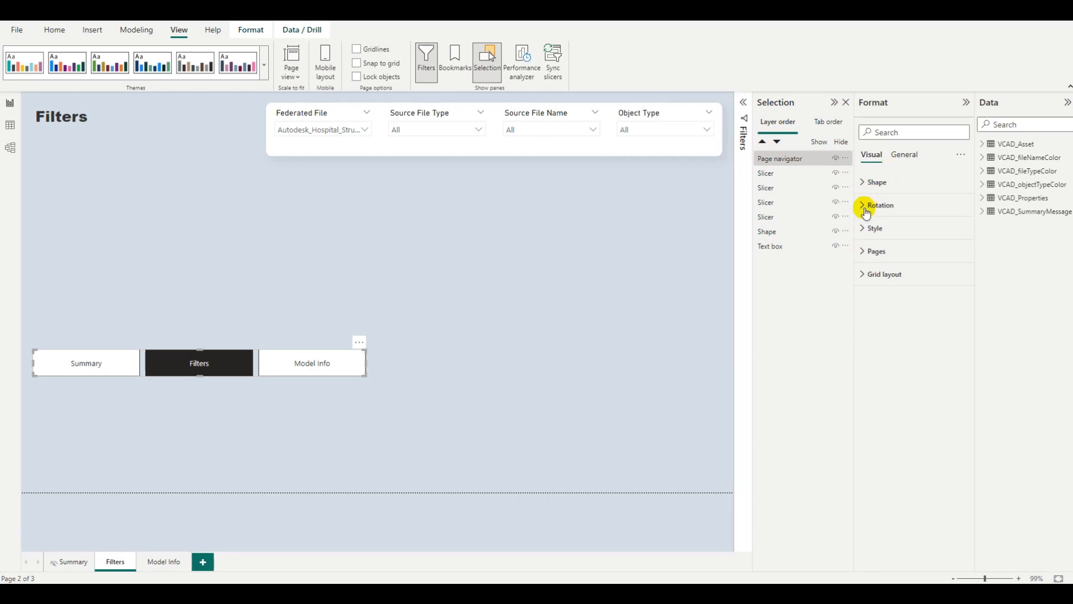
left_click(861, 275)
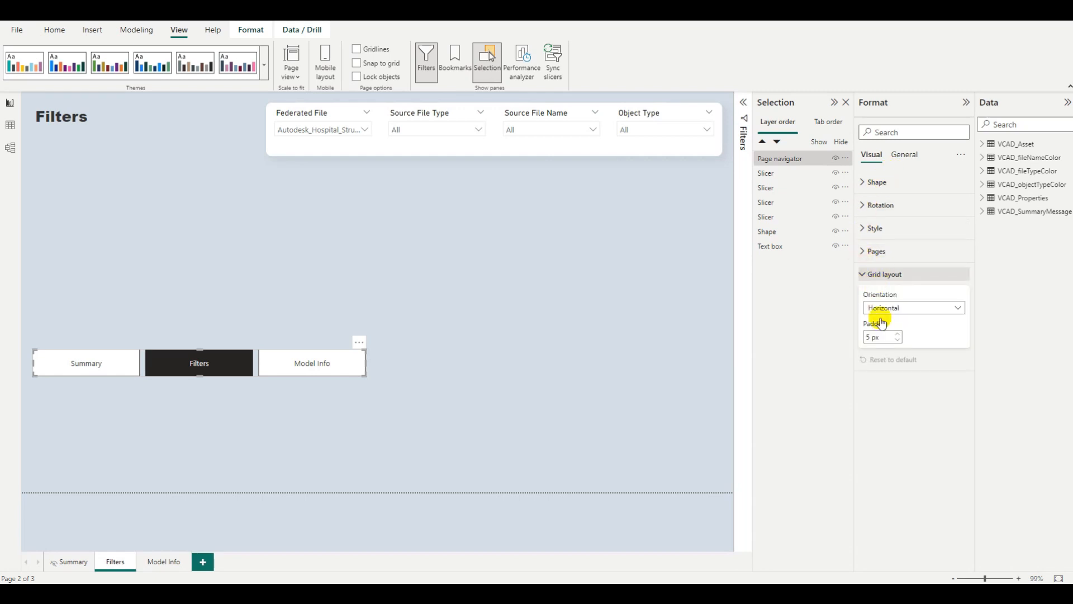
left_click(920, 310)
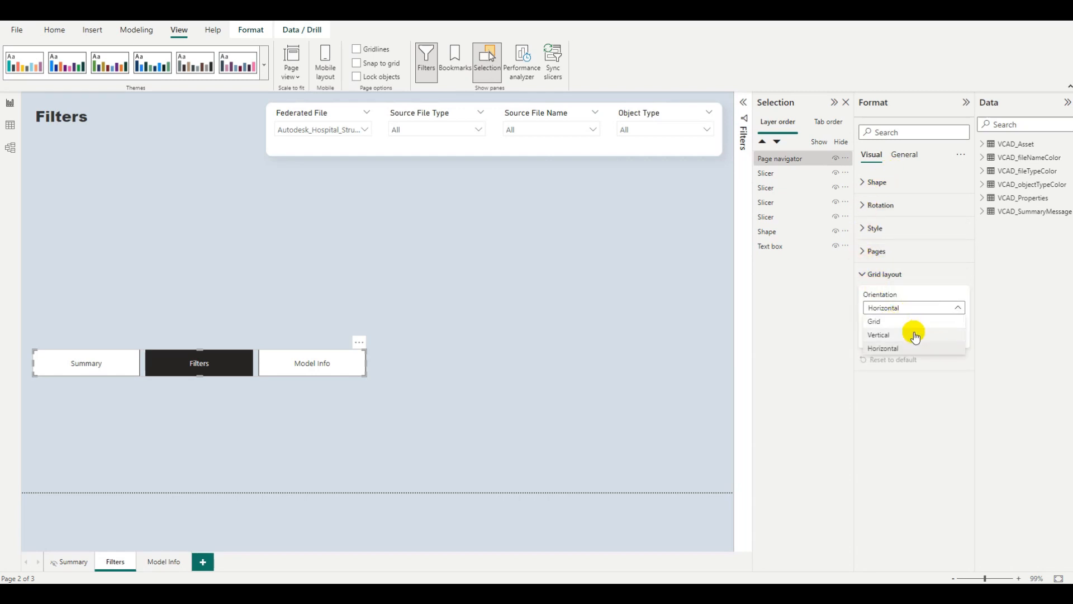
left_click(915, 335)
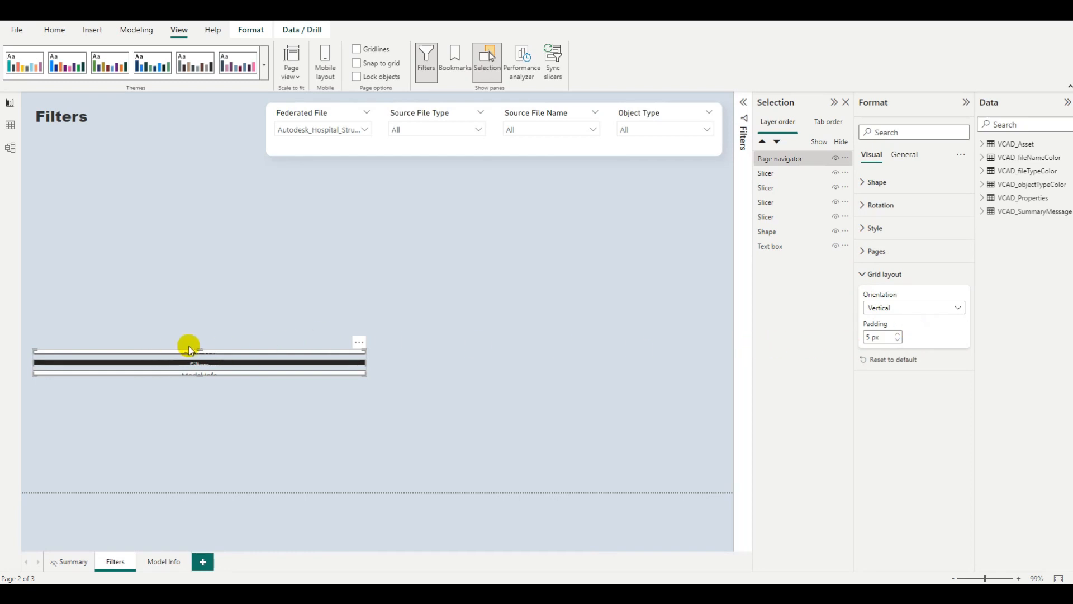
left_click_drag(201, 351, 204, 180)
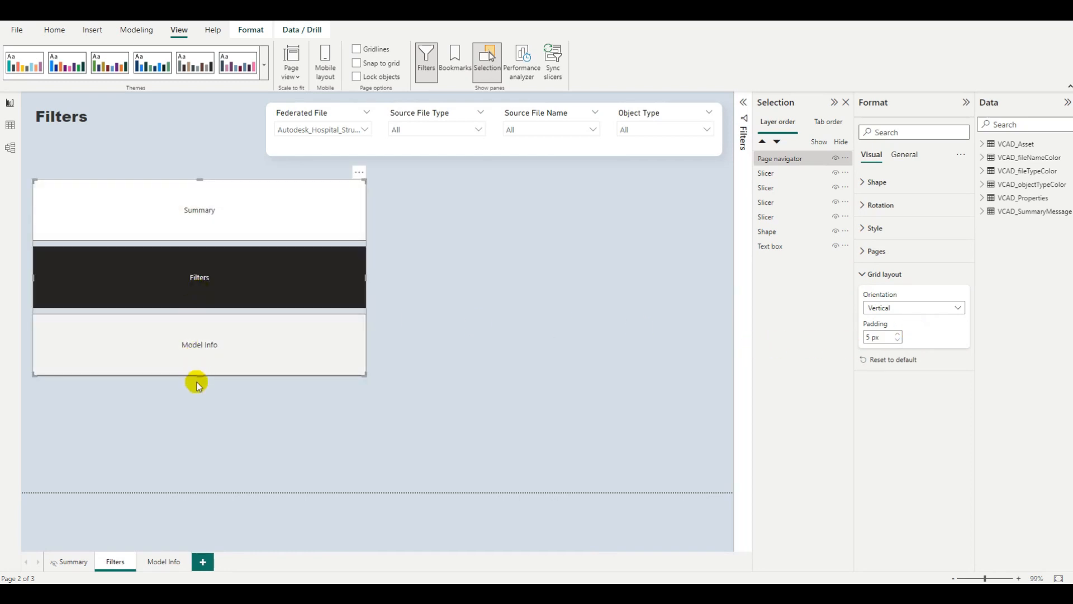
left_click_drag(200, 380, 202, 428)
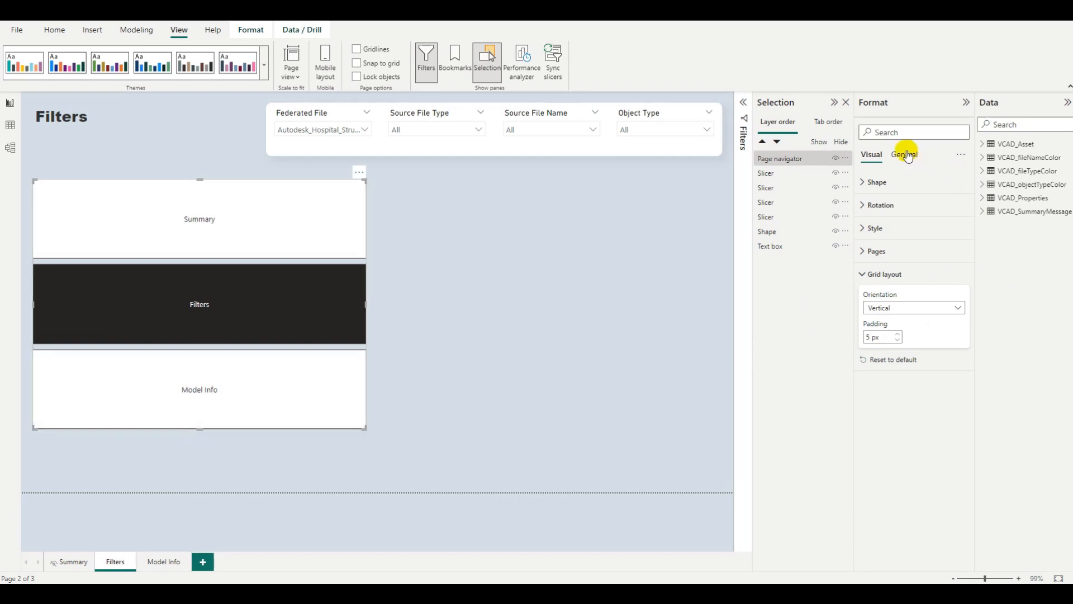
Round the corners of the page navigator's rectangular buttons to 10 px
left_click(874, 183)
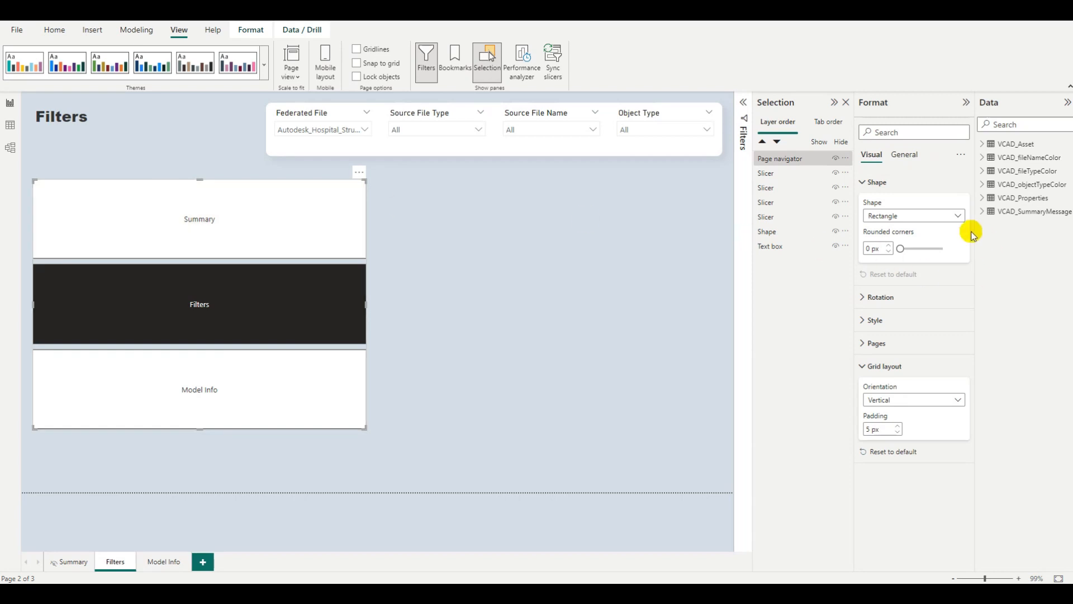
left_click(902, 248)
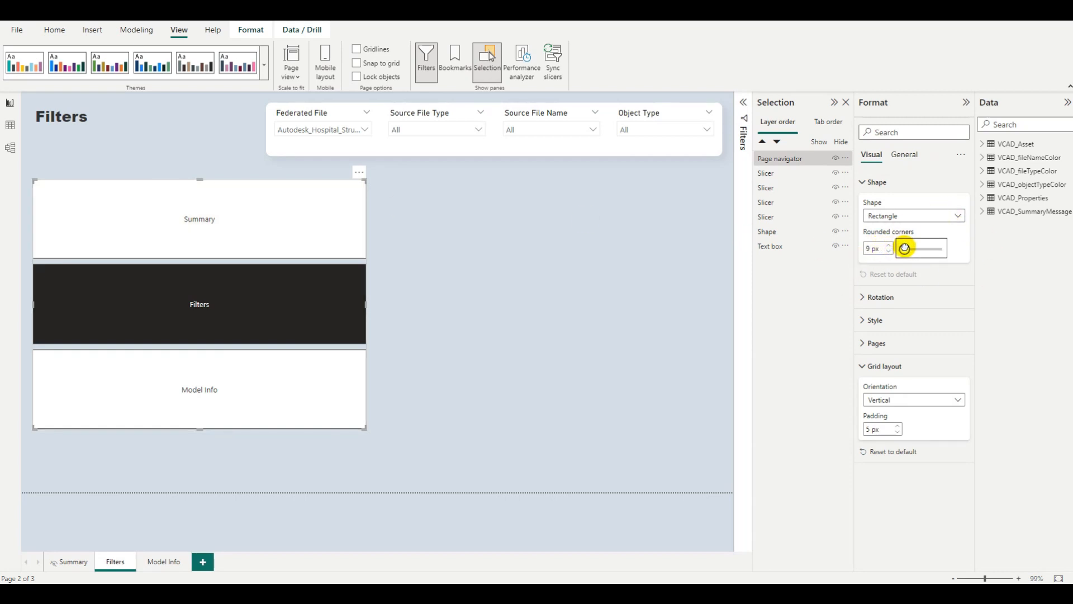
left_click(889, 251)
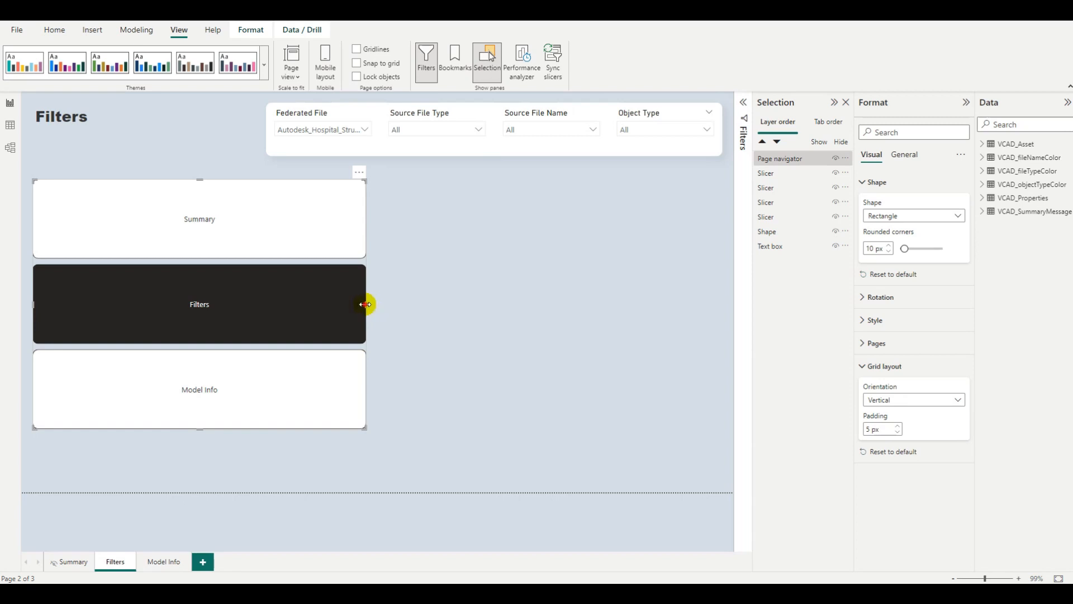
Narrow the page navigator to a slim column beneath the Filters heading and extend it down almost to the page's lower edge
left_click_drag(367, 305, 215, 303)
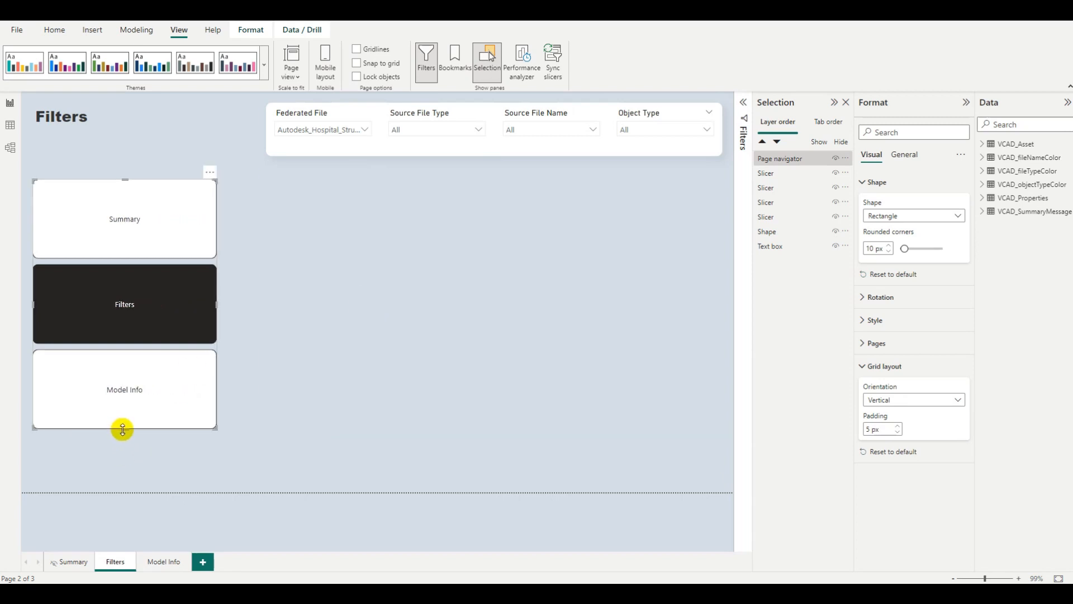
left_click_drag(123, 429, 116, 461)
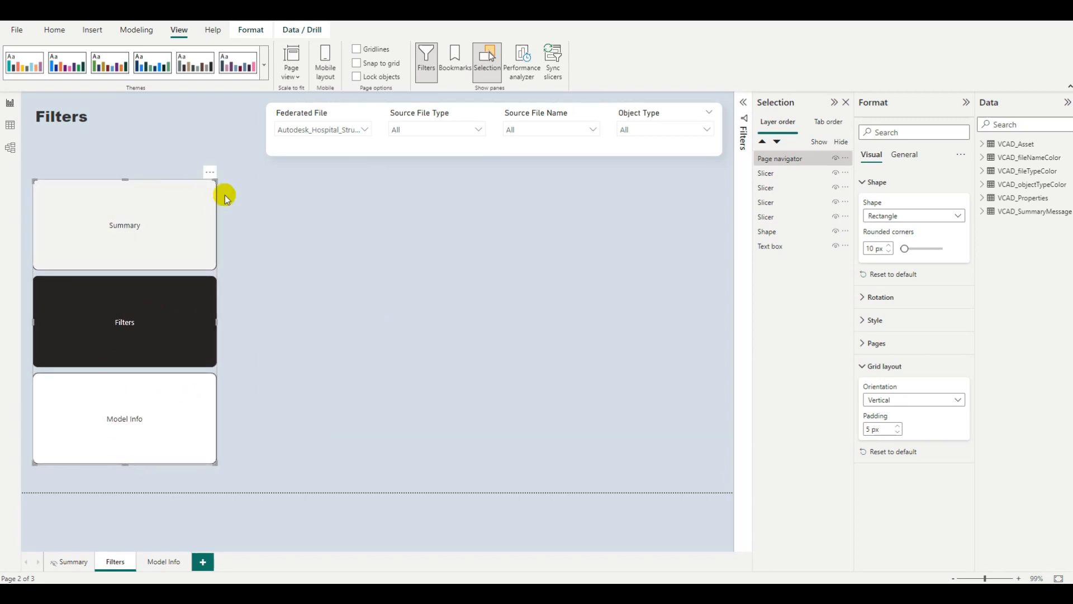
left_click_drag(217, 321, 162, 335)
left_click_drag(95, 465, 98, 480)
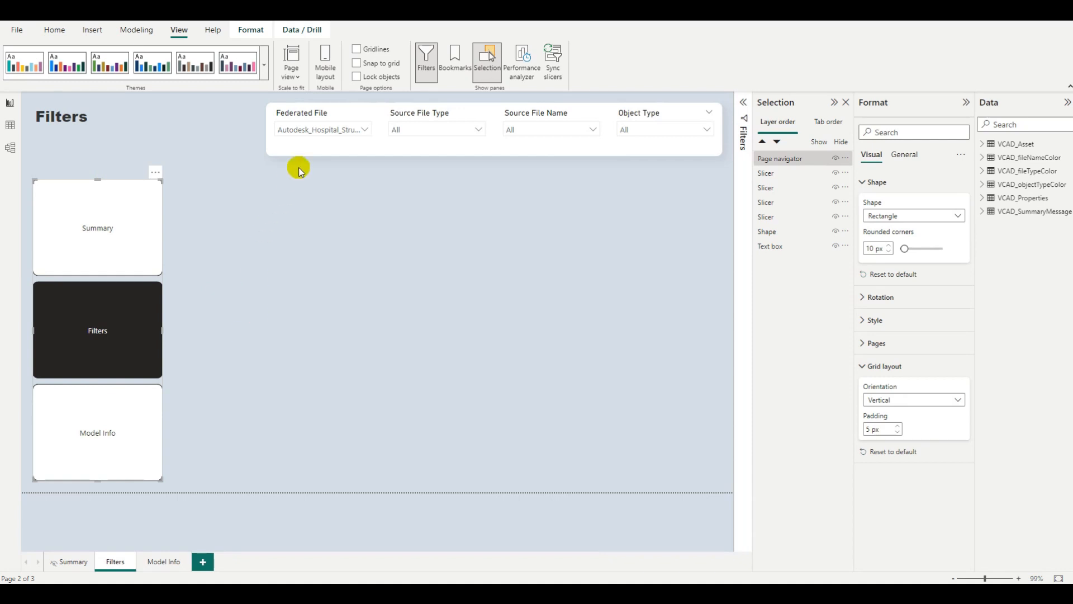
Move the Federated File slicer out of the header strip to beside the page navigator and enlarge it
left_click(307, 141)
left_click_drag(340, 114, 264, 182)
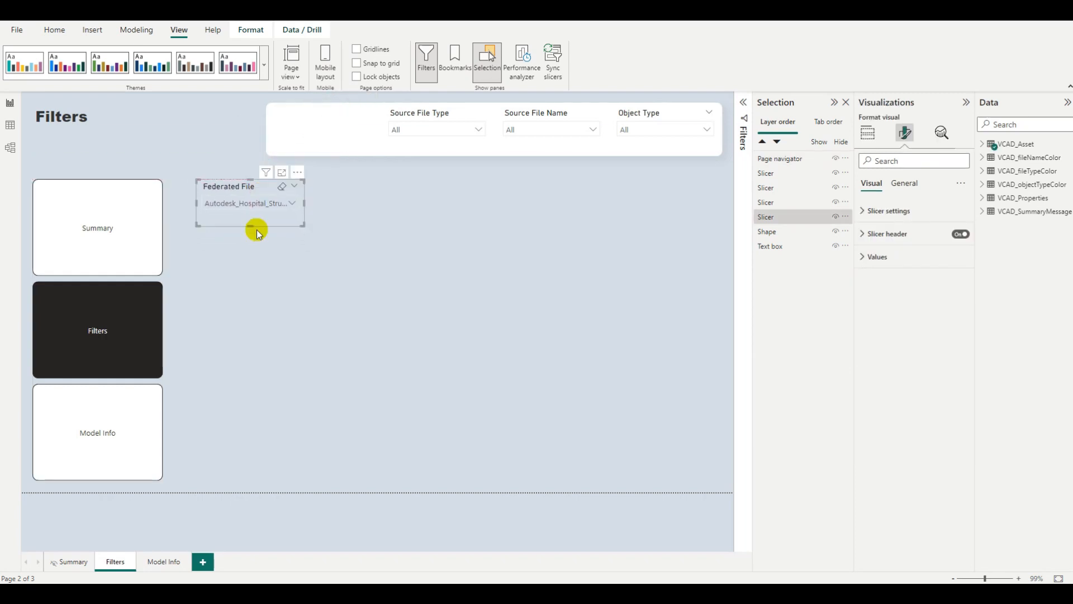
left_click(305, 225)
left_click_drag(338, 246, 398, 274)
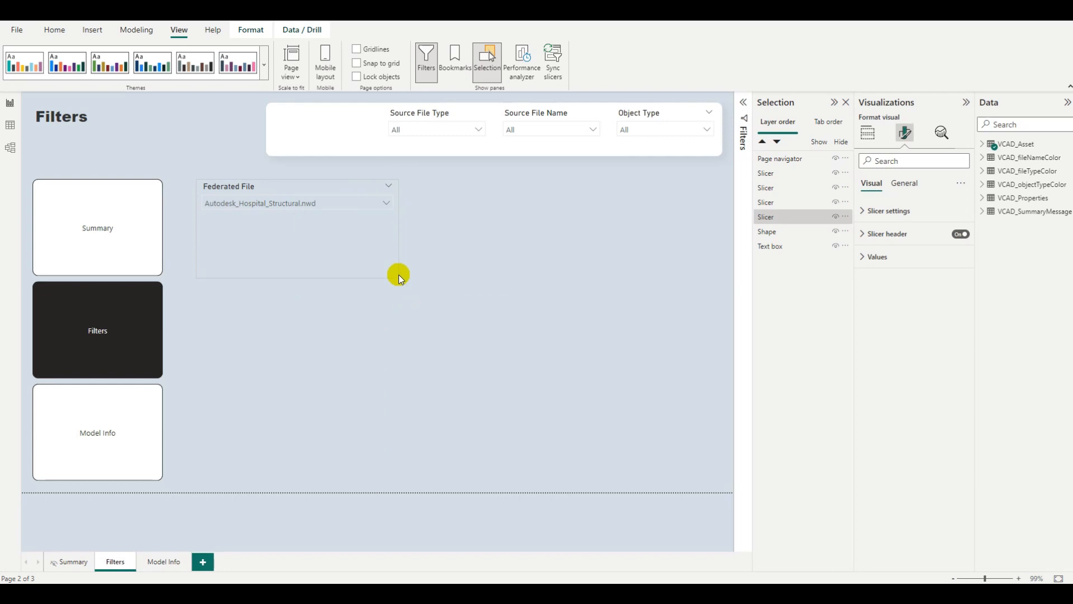
Change the Federated File slicer's style to Vertical list
left_click(867, 132)
left_click(905, 132)
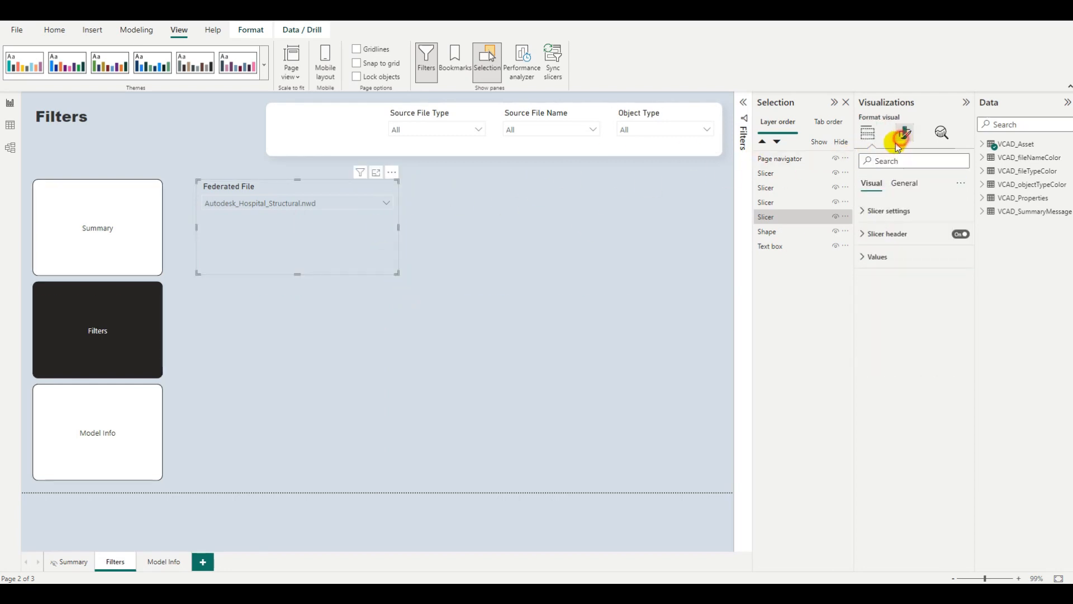
left_click(873, 213)
left_click(883, 262)
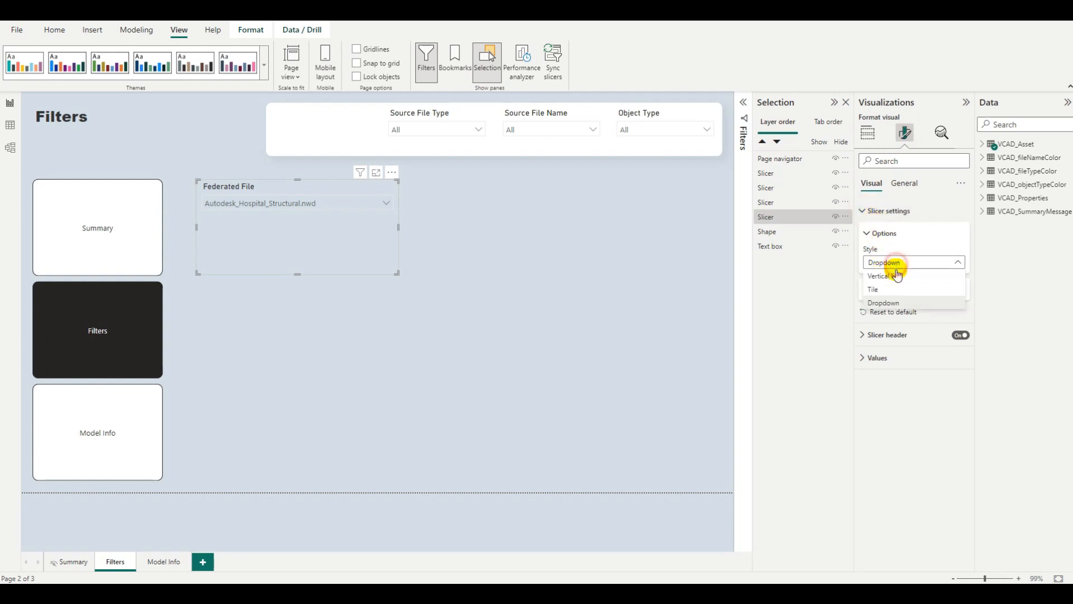
left_click(906, 277)
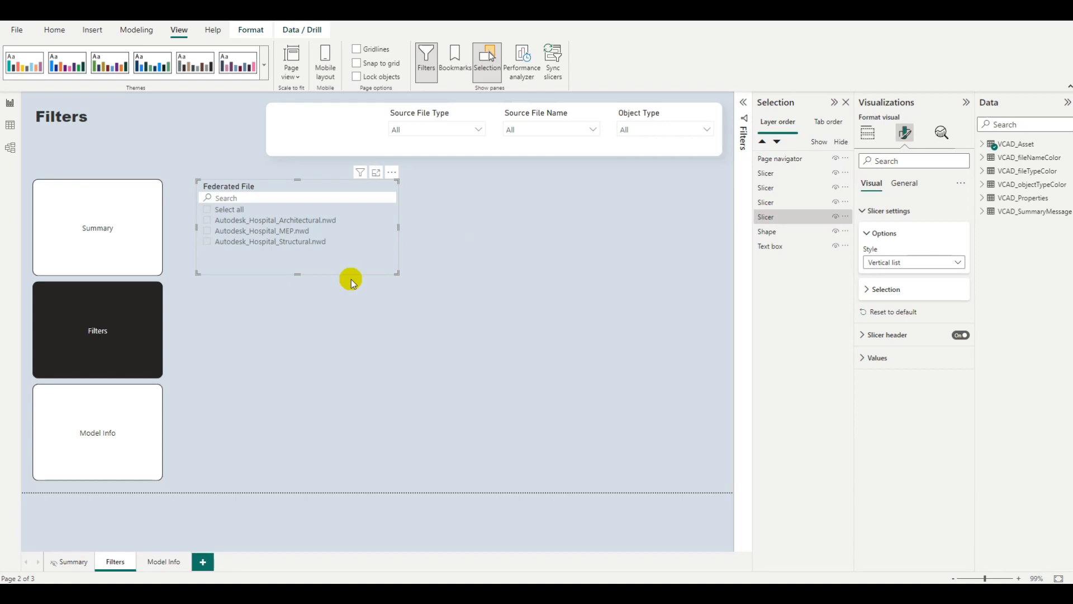
Turn on the Federated File slicer's white background and narrow the slicer slightly to fit its file names
left_click(904, 185)
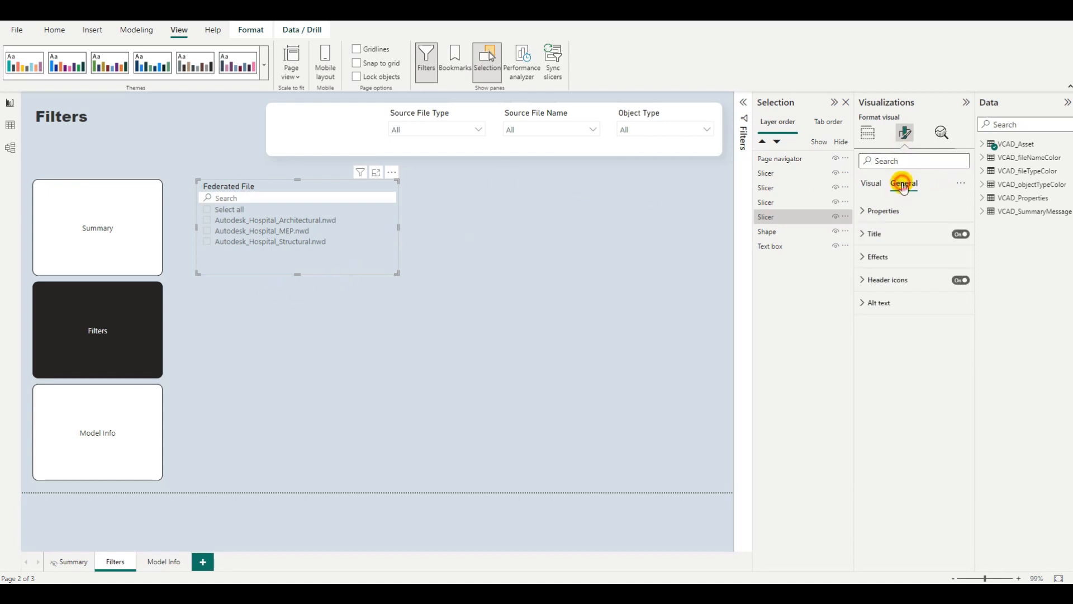
left_click(874, 257)
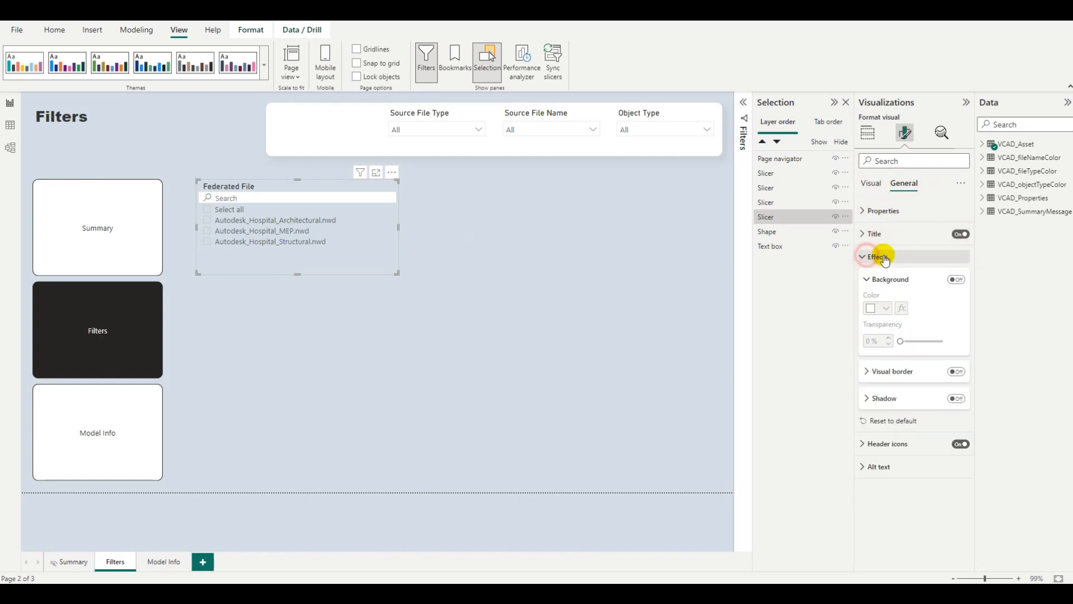
left_click(957, 280)
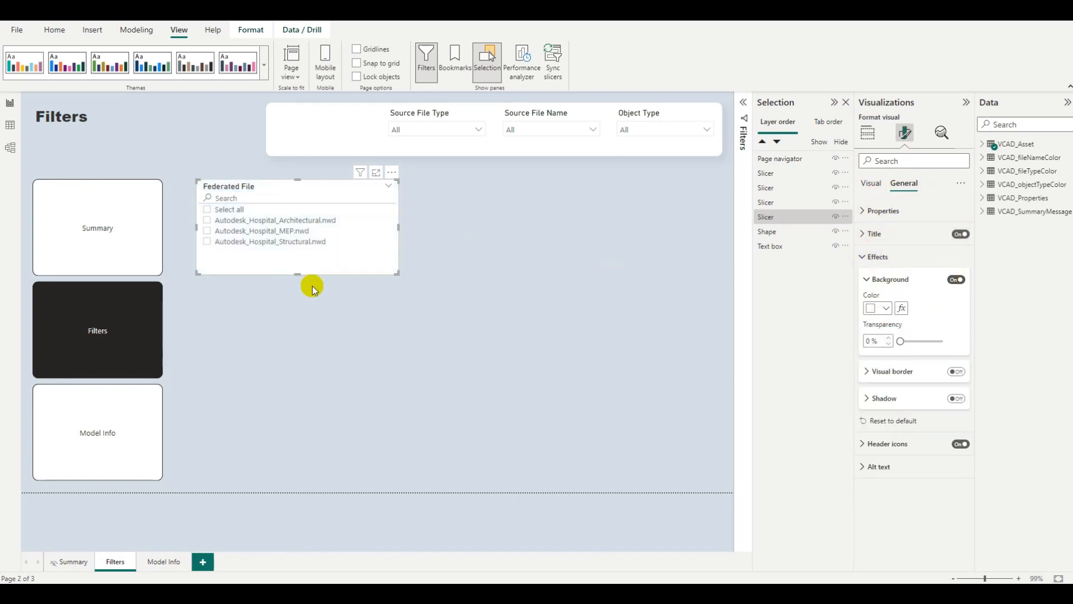
left_click_drag(399, 225, 373, 226)
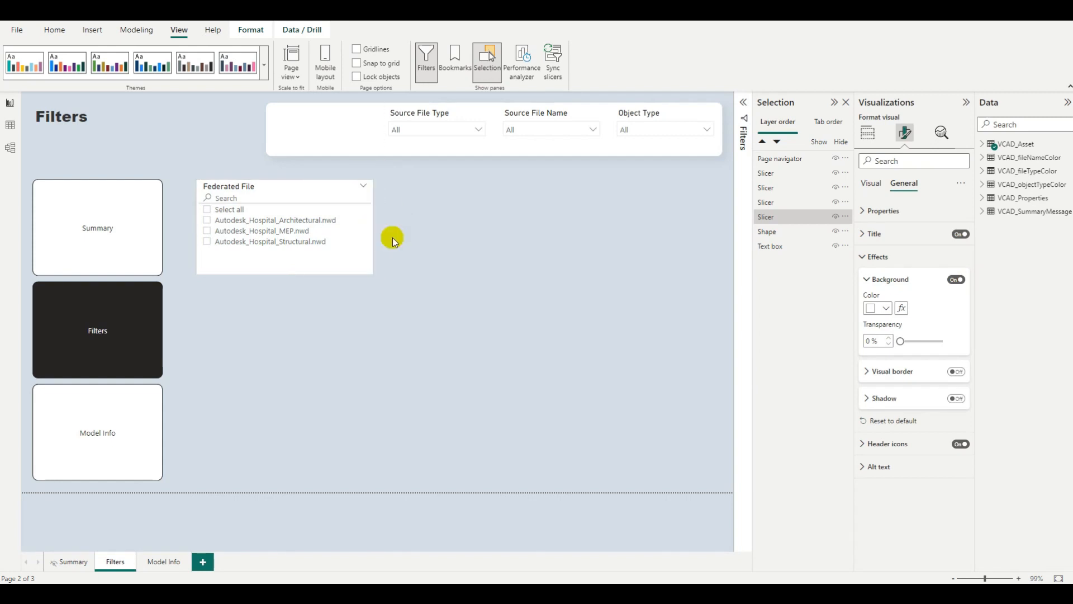
Give the Federated File slicer a white visual border with 10 px rounded corners
left_click(956, 372)
left_click(866, 372)
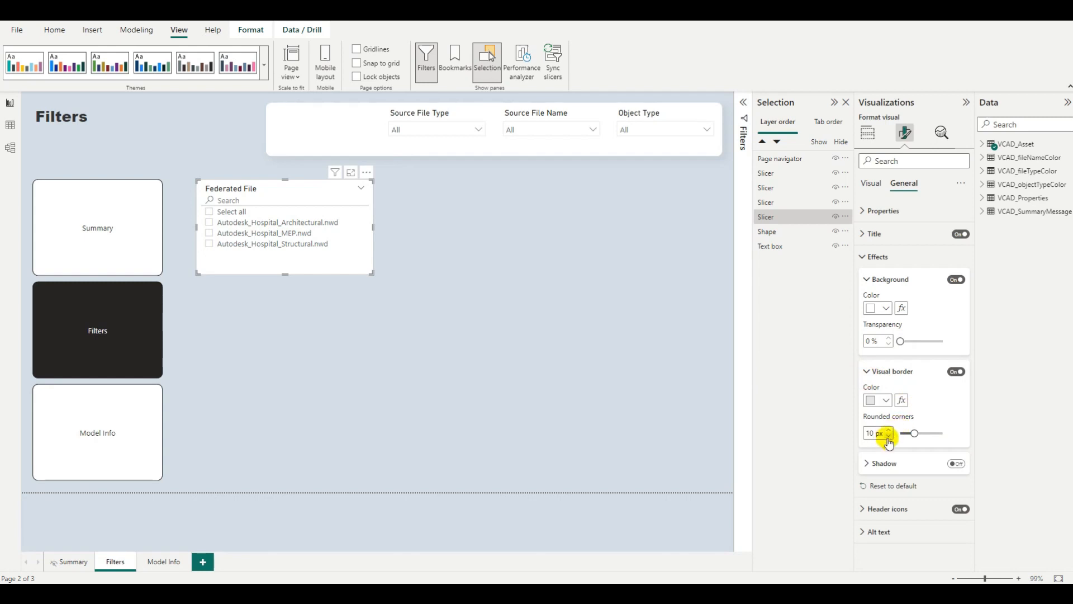
left_click(878, 400)
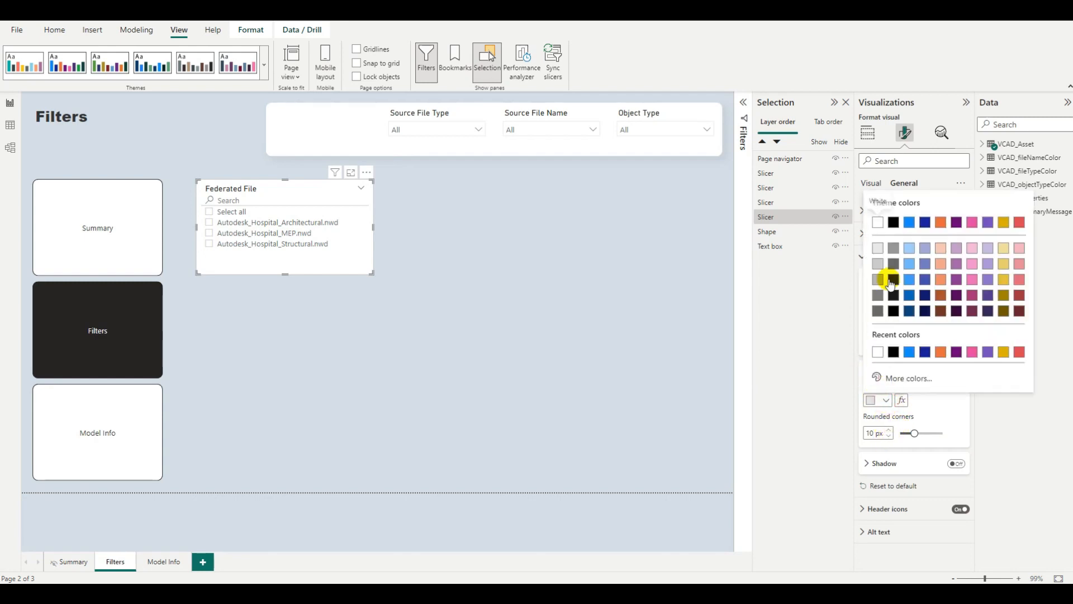
left_click(878, 222)
left_click(789, 430)
left_click(401, 302)
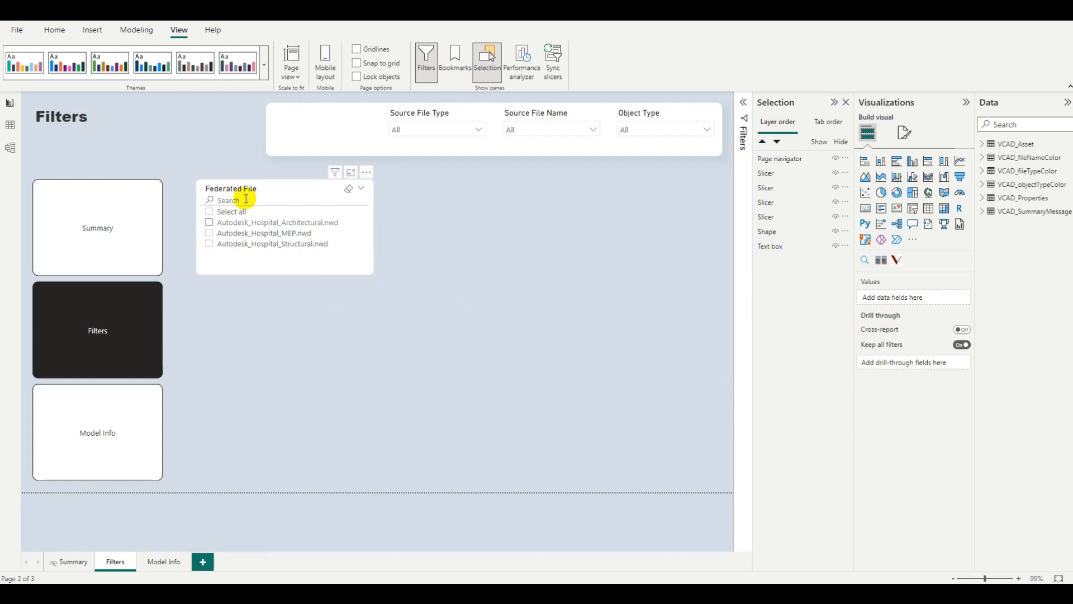
Place the Source File Type slicer beneath Federated File at the same width and copy Federated File's formatting onto it
left_click(413, 148)
left_click_drag(441, 109, 261, 292)
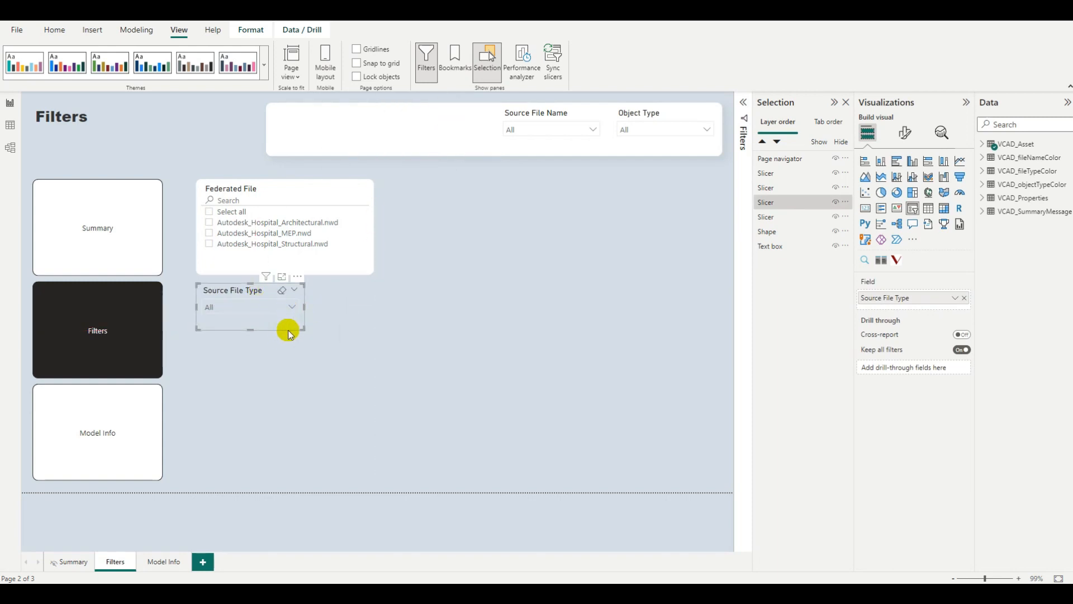
left_click_drag(304, 330, 373, 378)
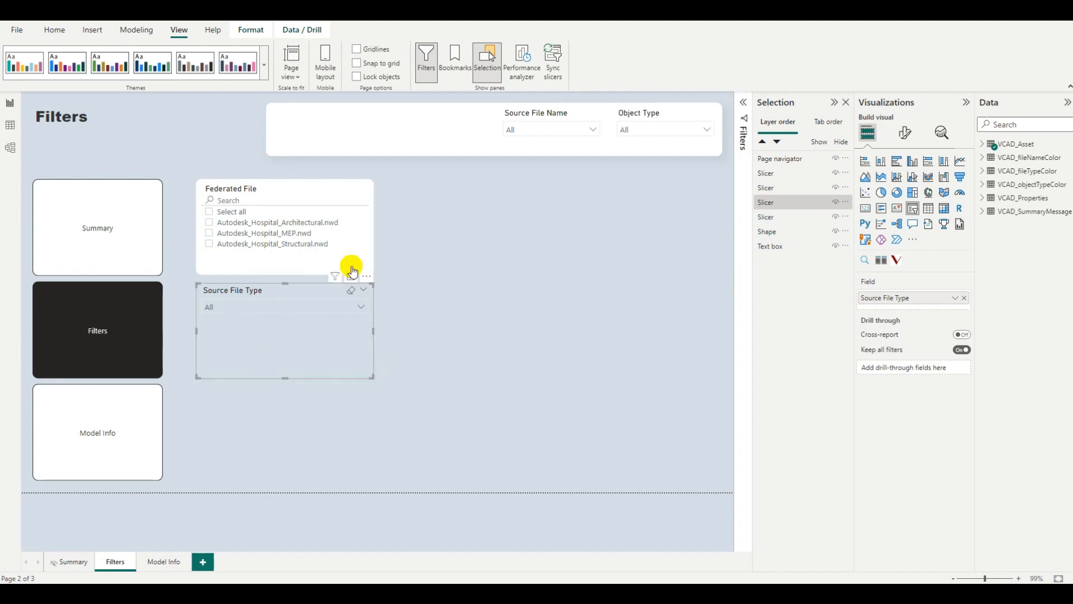
left_click(325, 189)
left_click(54, 30)
left_click(55, 75)
left_click(292, 286)
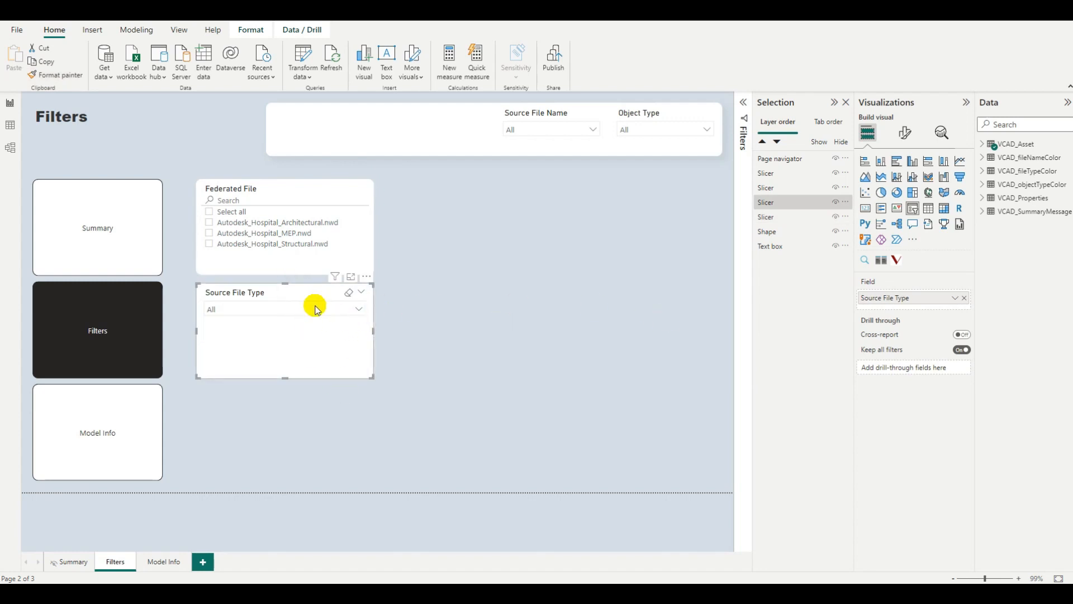
Set the Source File Type slicer's style to Vertical list and shorten it to fit its entries
left_click(905, 132)
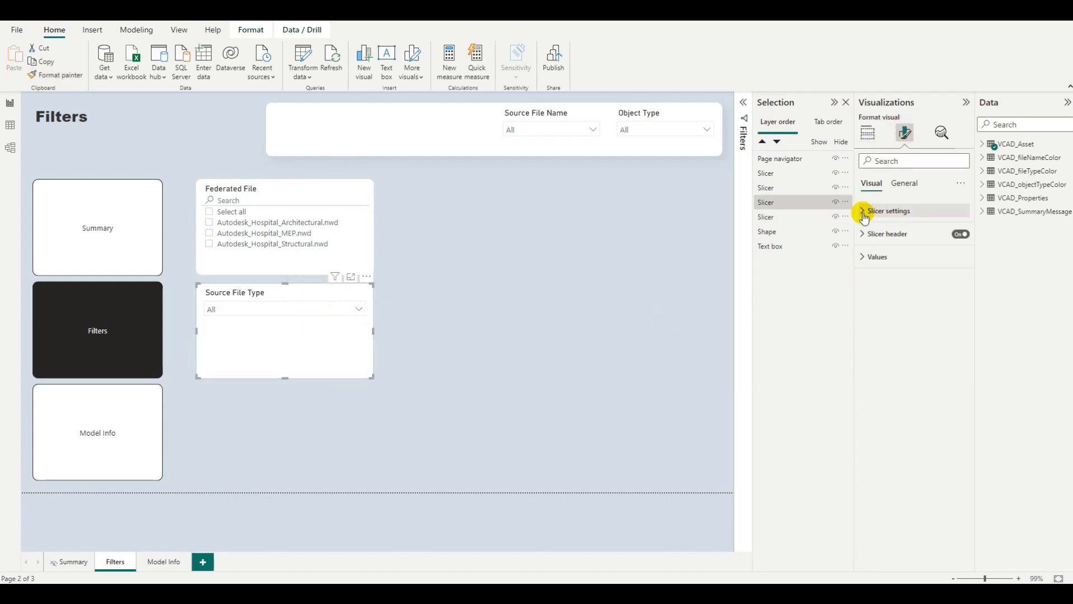
left_click(864, 211)
left_click(878, 263)
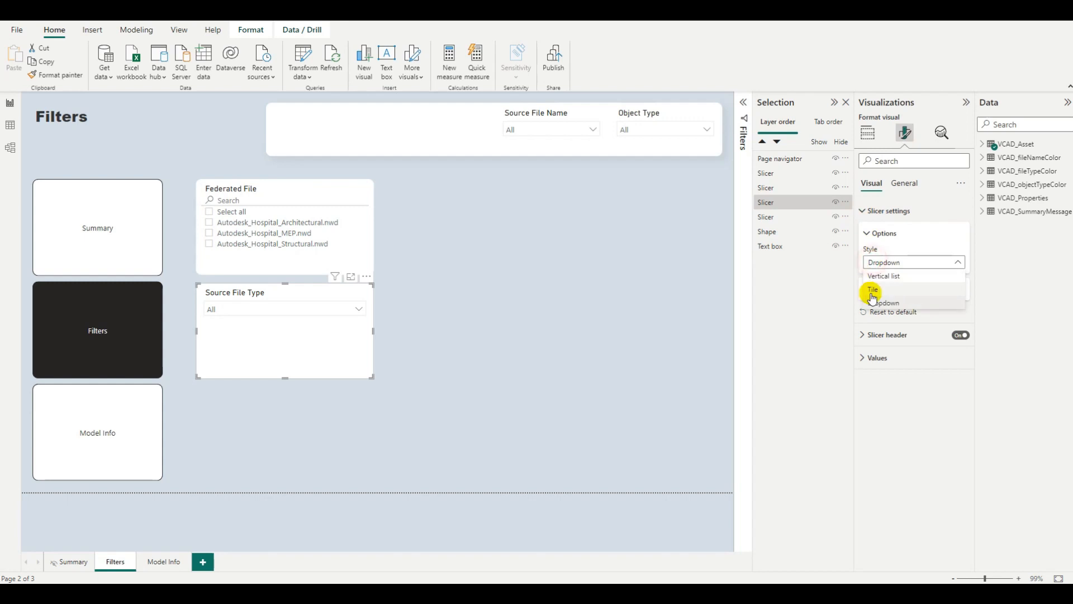
left_click(898, 277)
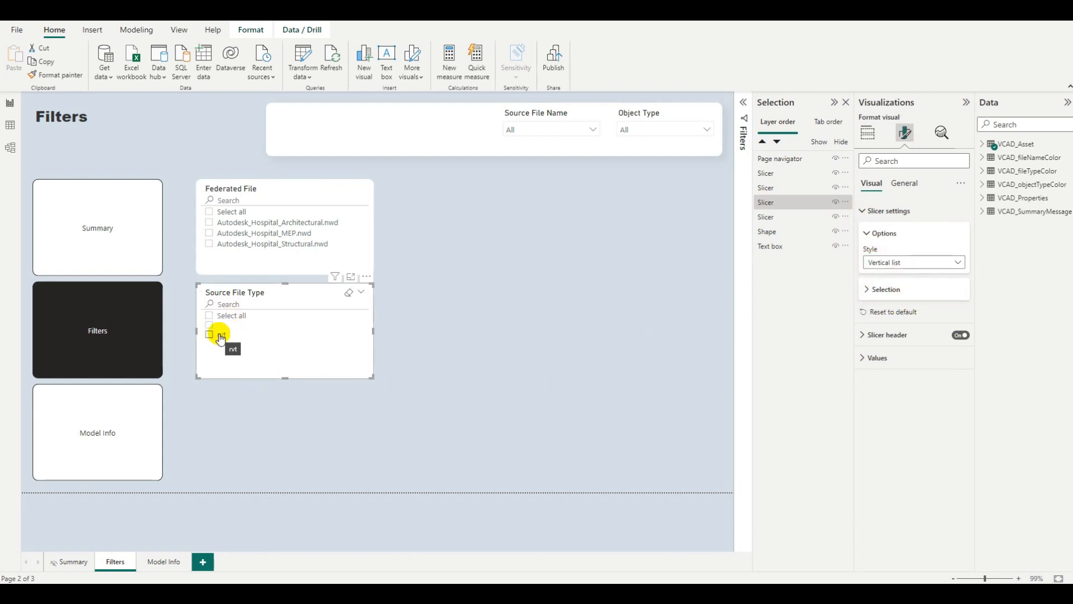
left_click_drag(285, 377, 285, 349)
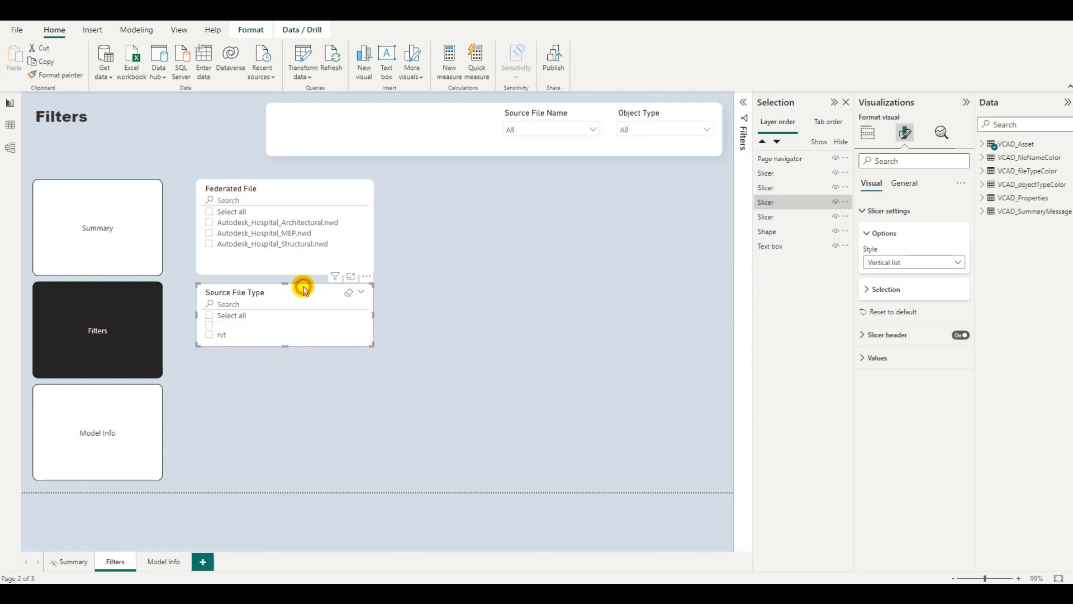
Filter the Source File Type slicer to leave out the blank value and keep rvt, and shorten the slicer a little more
left_click(745, 102)
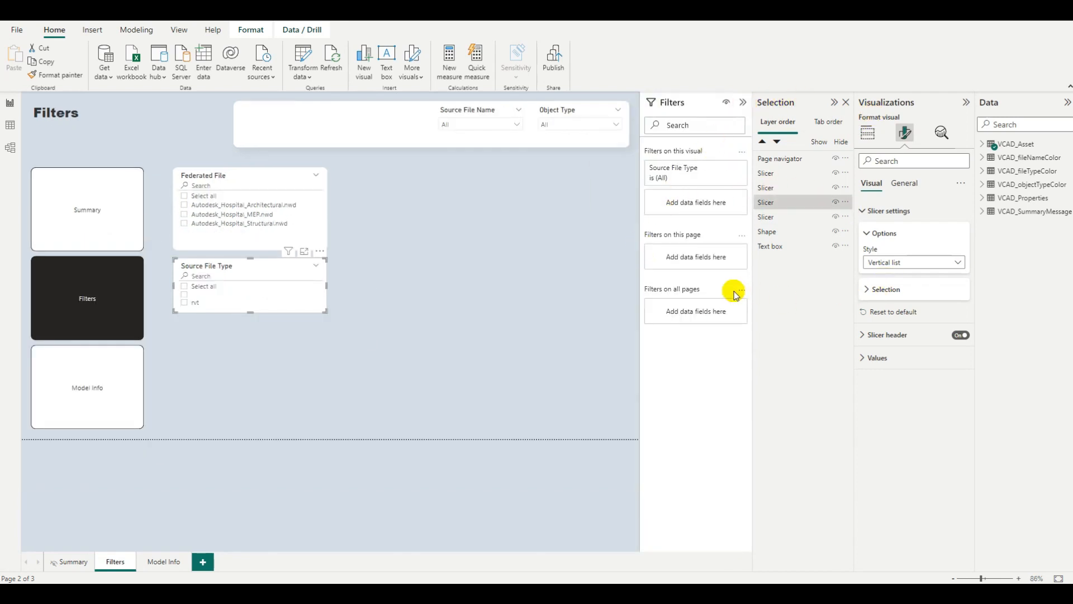
left_click(726, 168)
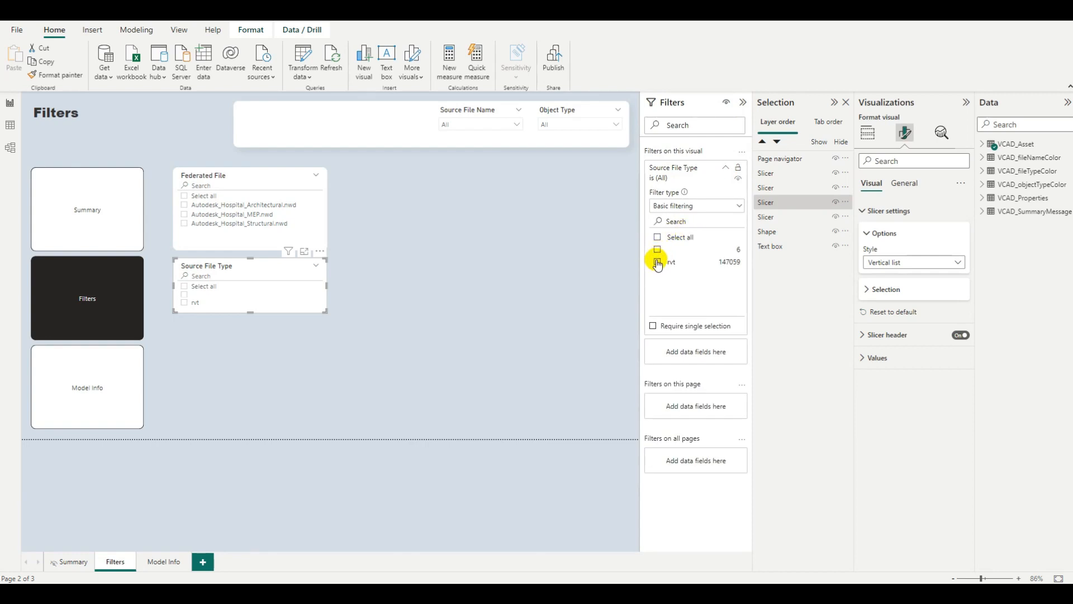
left_click(658, 262)
left_click(659, 238)
left_click(658, 249)
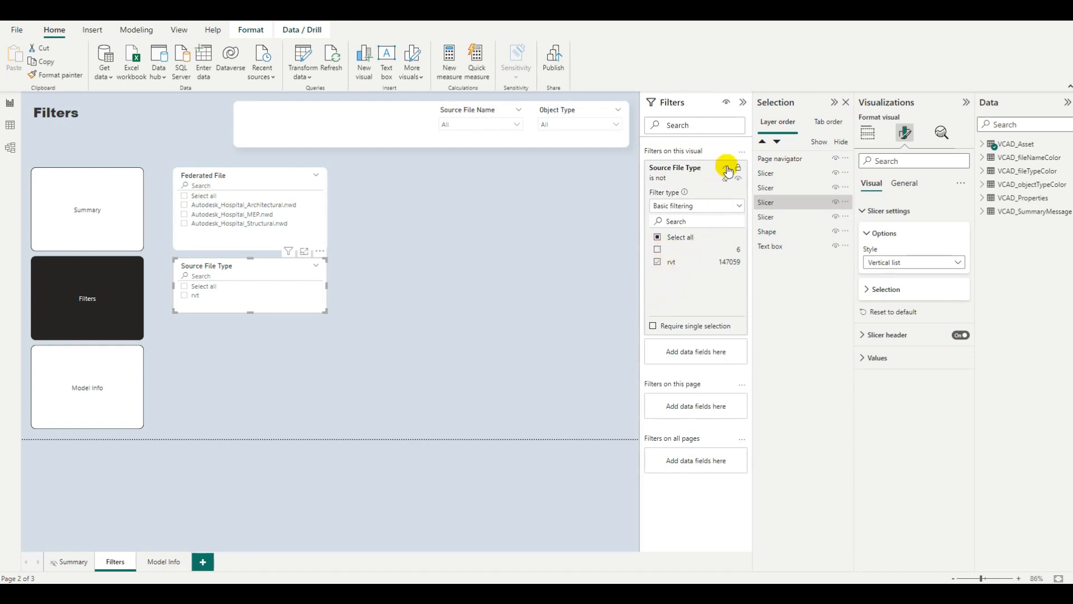
left_click(674, 166)
left_click(744, 103)
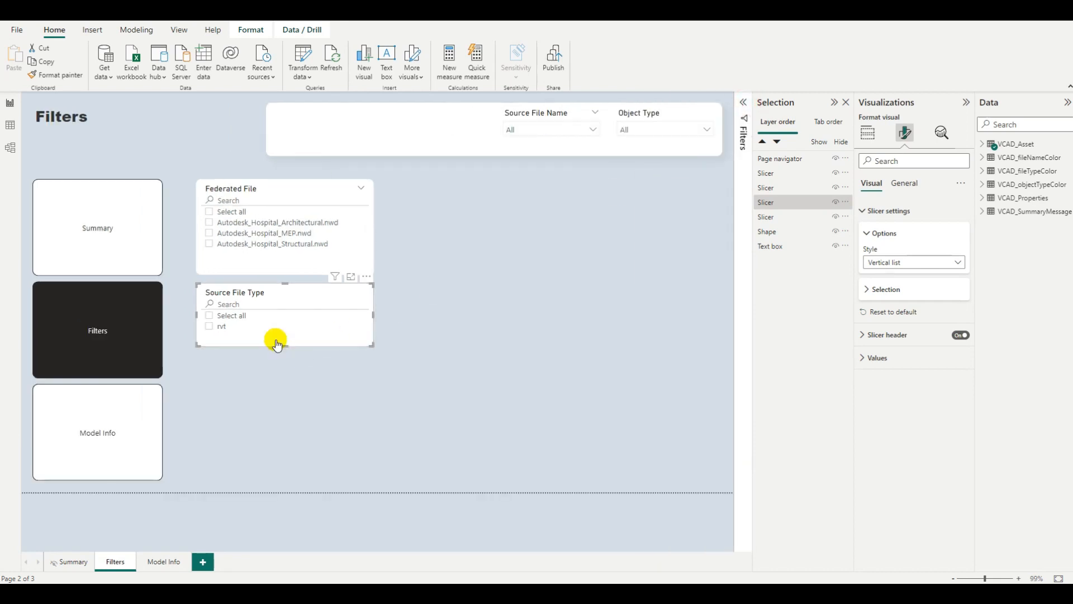
left_click(285, 344)
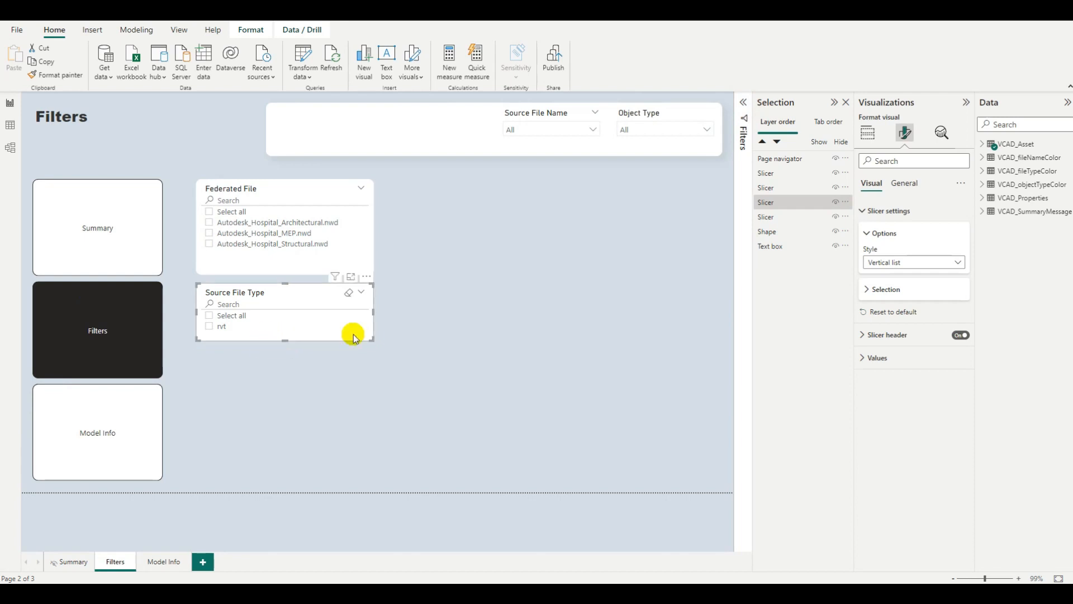
Place the Source File Name slicer enlarged beneath Source File Type and copy Federated File's formatting onto it
left_click(542, 110)
left_click_drag(488, 147, 242, 362)
left_click_drag(302, 400, 369, 479)
left_click(283, 186)
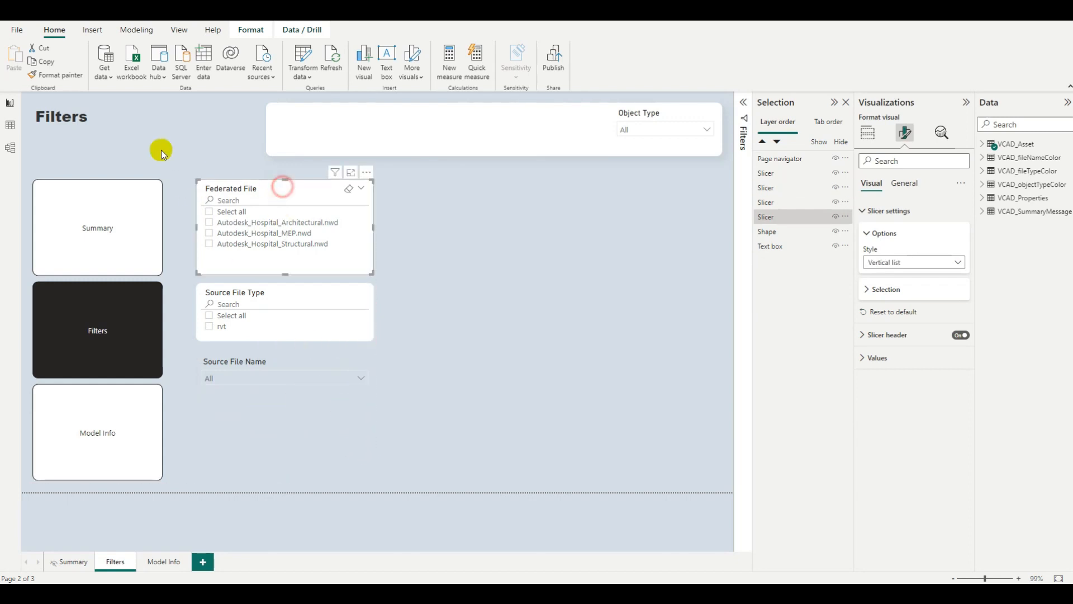
left_click(72, 76)
left_click(299, 431)
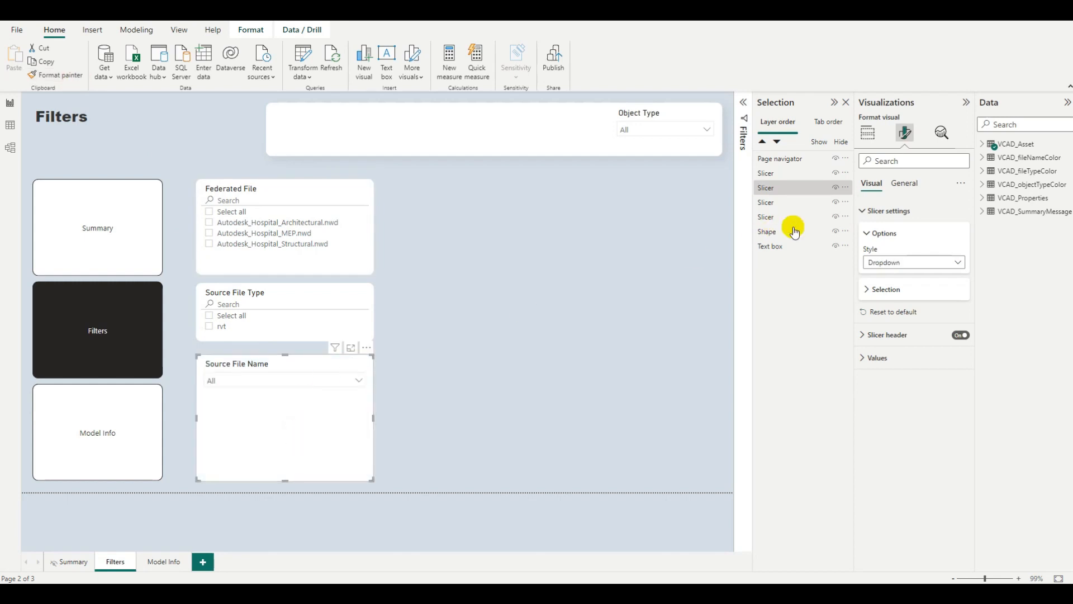
Set the Source File Name slicer's style to Vertical list and widen it to fit the full file names
left_click(890, 263)
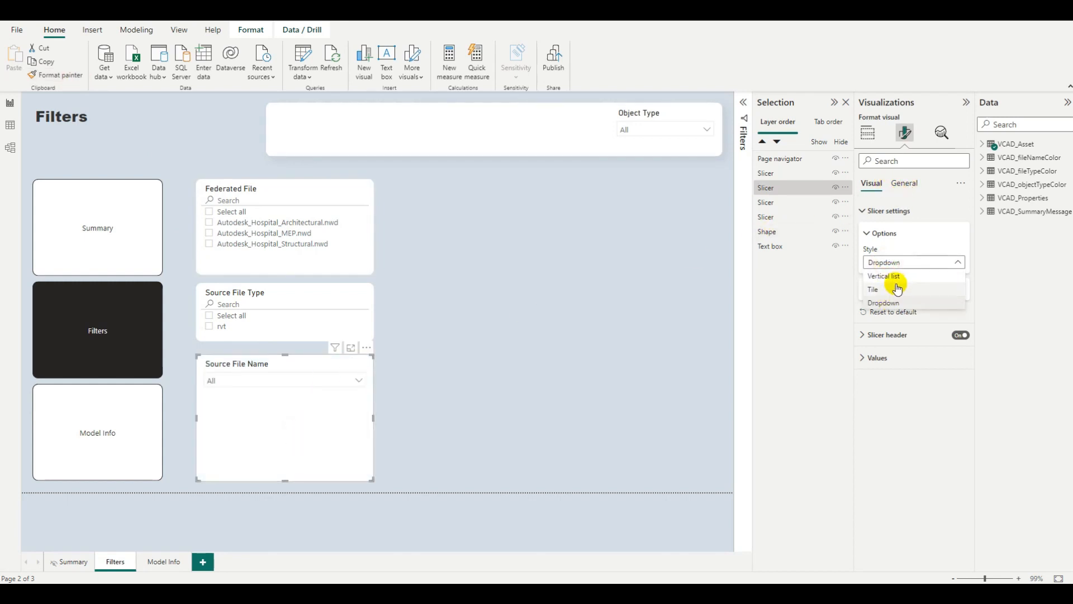
left_click(894, 277)
left_click_drag(374, 420, 438, 419)
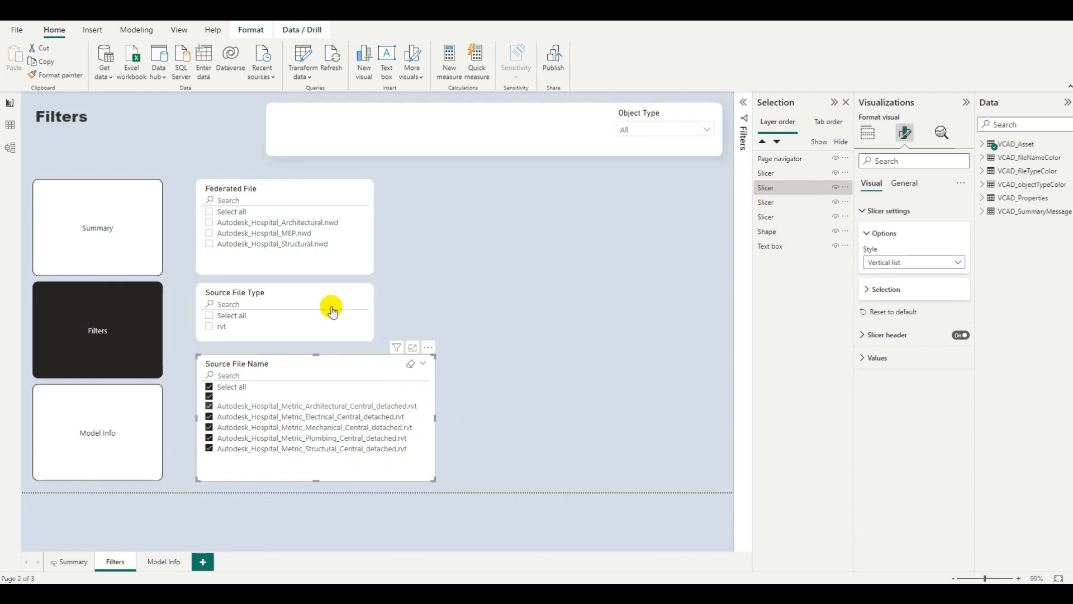
Widen the Federated File and Source File Type slicers to match Source File Name, keeping the rvt entry unselected
left_click(317, 287)
left_click(331, 188, "ctrl")
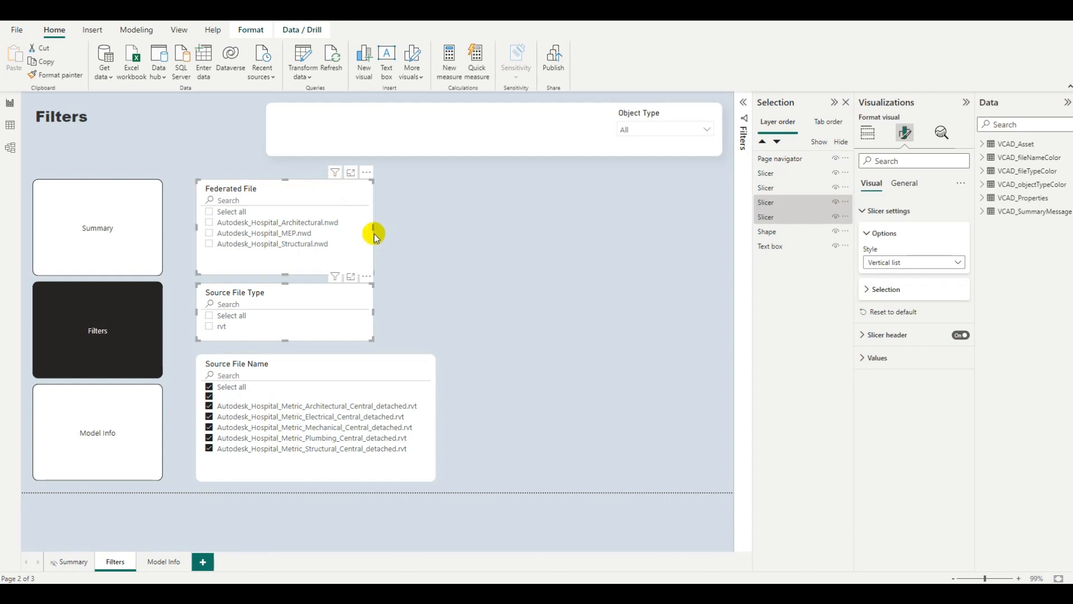
left_click_drag(374, 226, 434, 226)
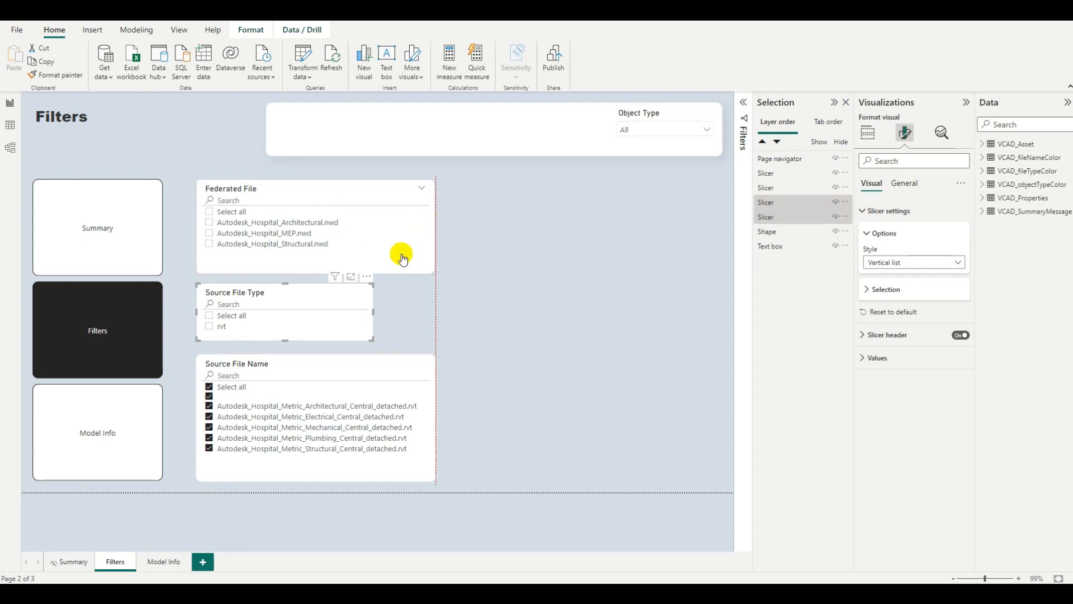
left_click(363, 328)
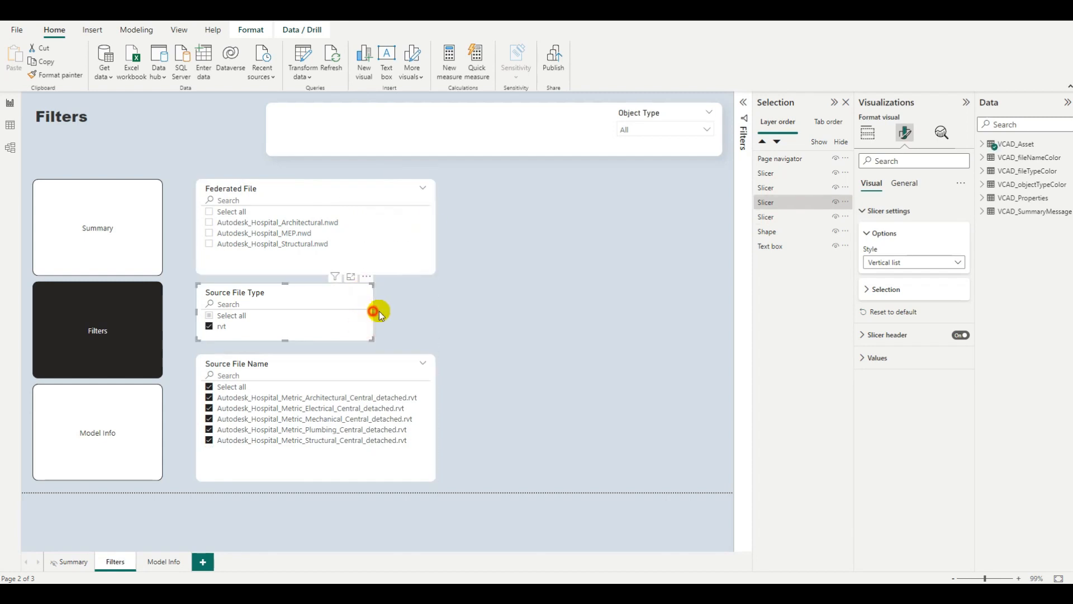
left_click(209, 316)
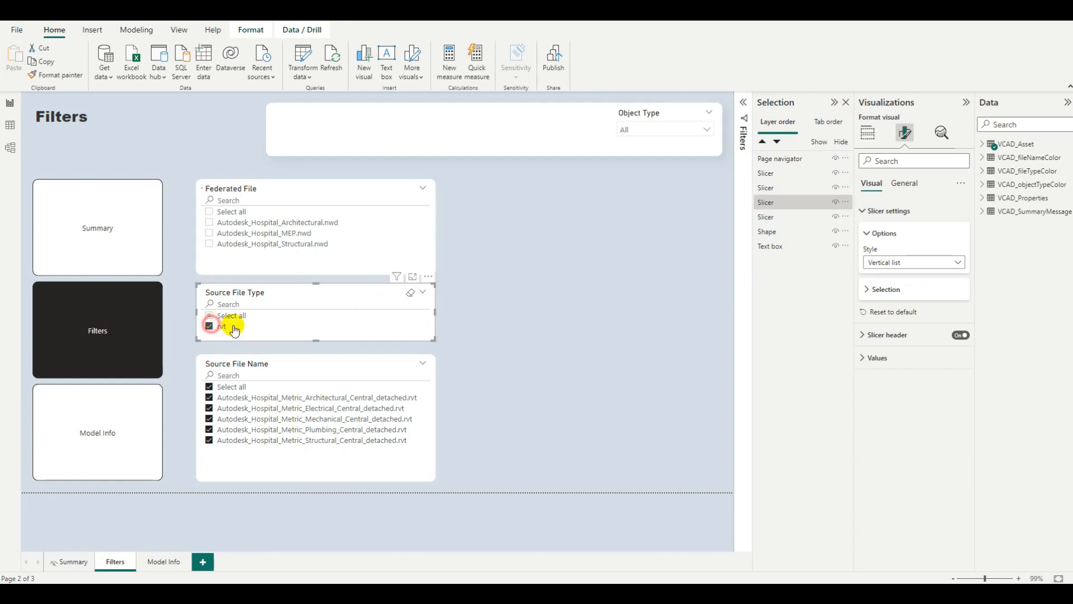
left_click(511, 419)
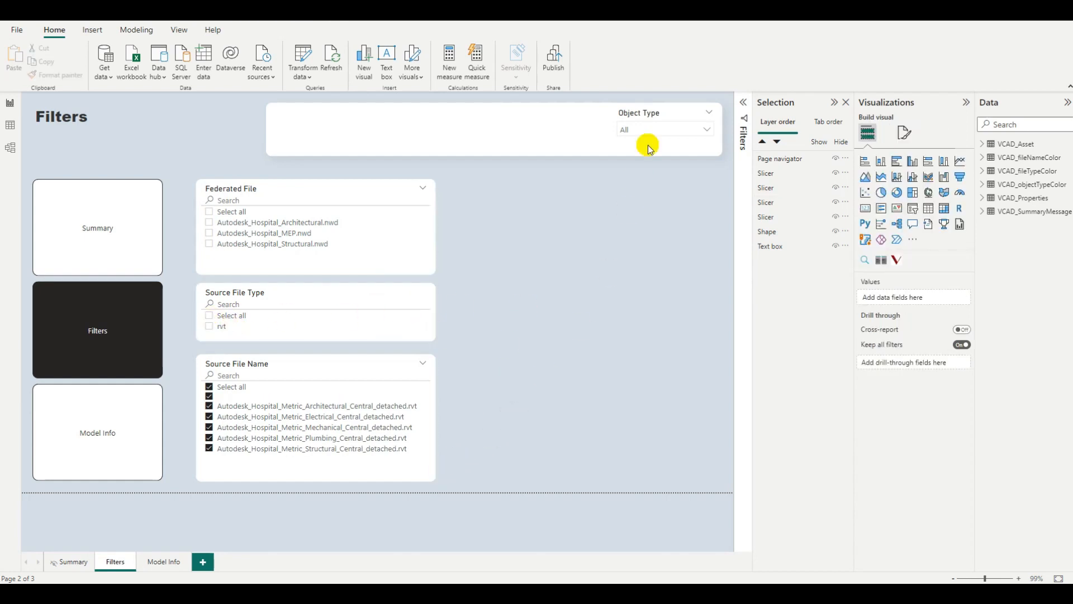
Place the Object Type slicer beside the other slicers, enlarge it to the column's full height and copy Federated File's formatting onto it
left_click_drag(667, 116, 505, 185)
left_click_drag(559, 227, 718, 481)
left_click(561, 185)
left_click(352, 185)
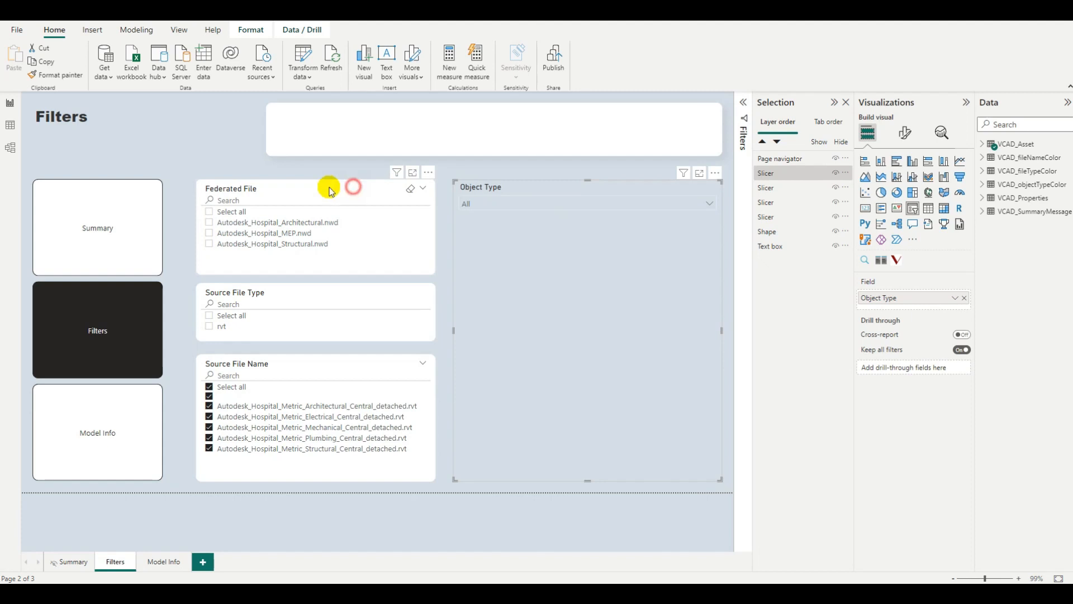
left_click(60, 74)
left_click(597, 320)
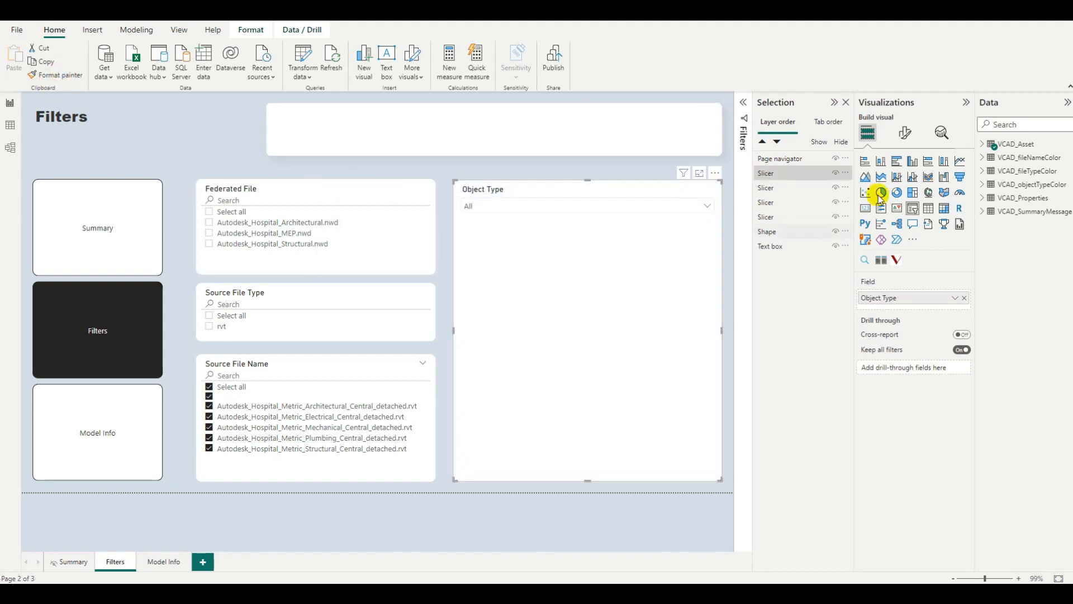
Set the Object Type slicer's style to Vertical list and clear all selections in the Source File Name slicer
left_click(905, 133)
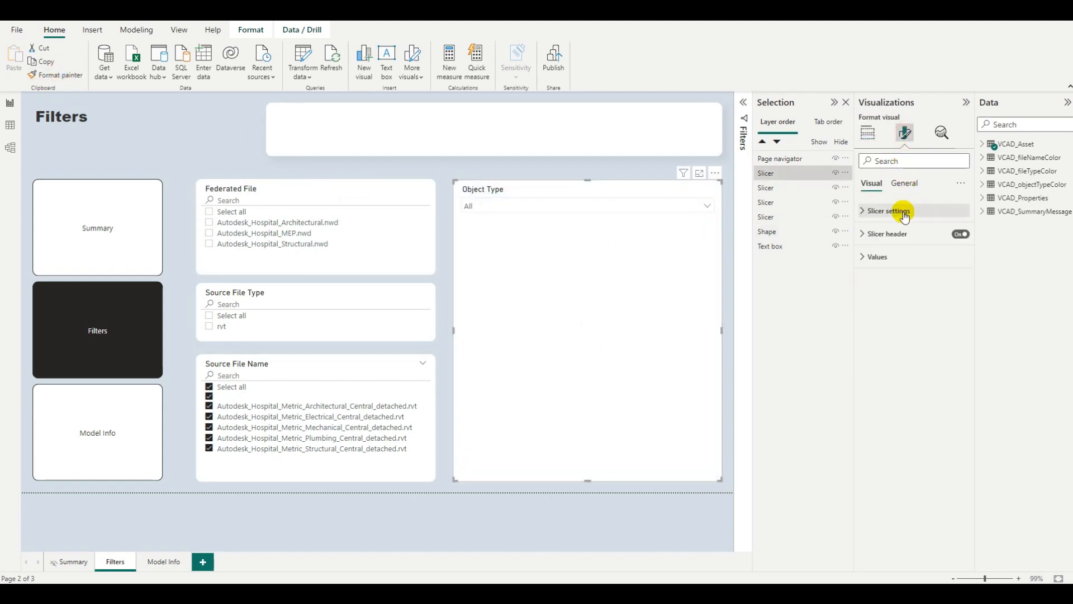
left_click(867, 211)
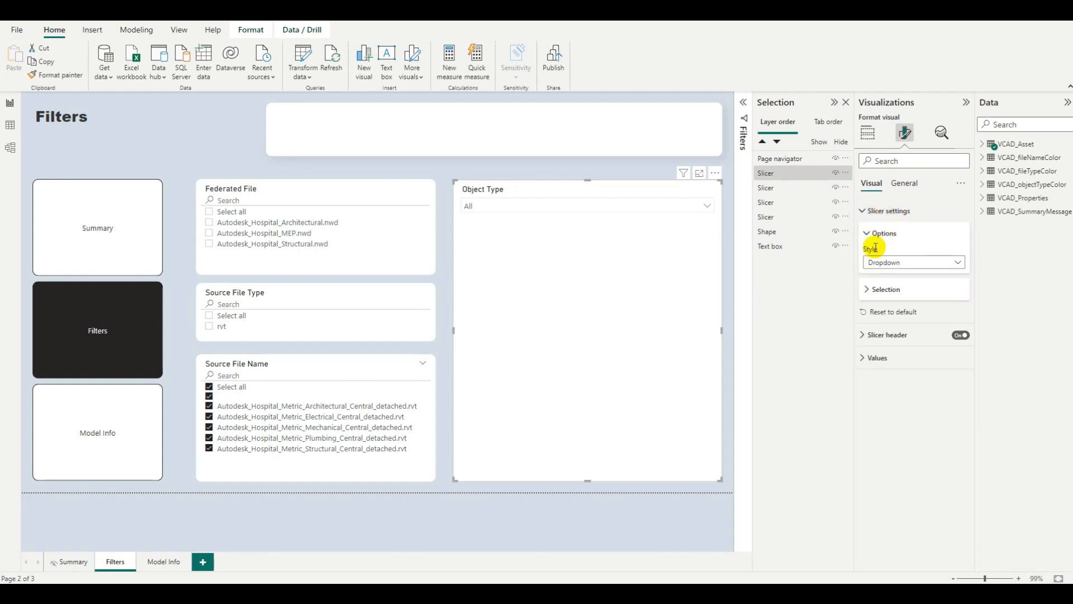
left_click(881, 270)
left_click(883, 278)
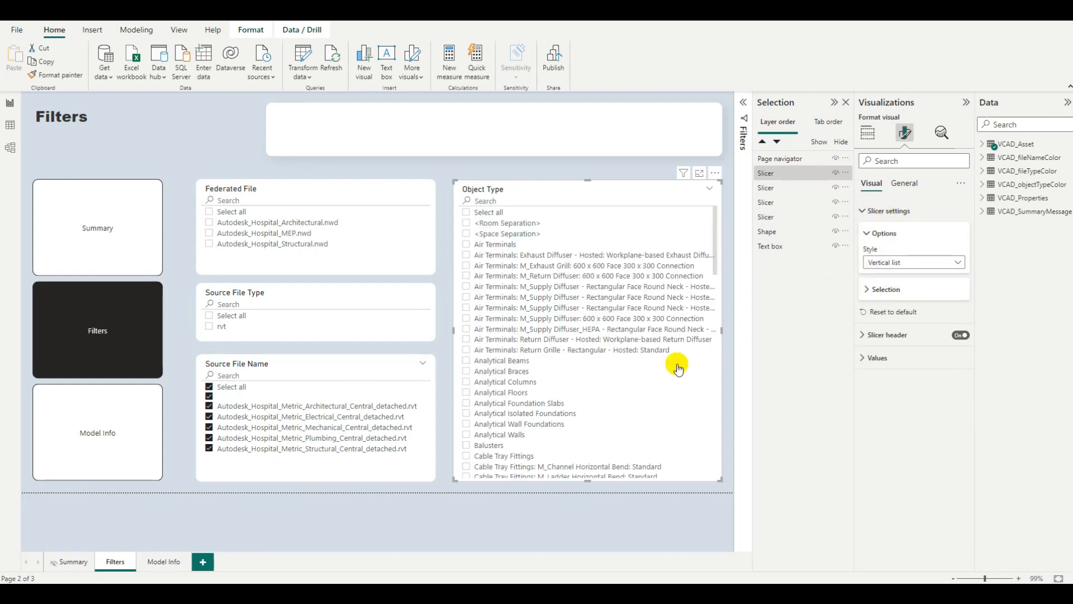
scroll(544, 422, "down", 5)
scroll(543, 422, "up", 5)
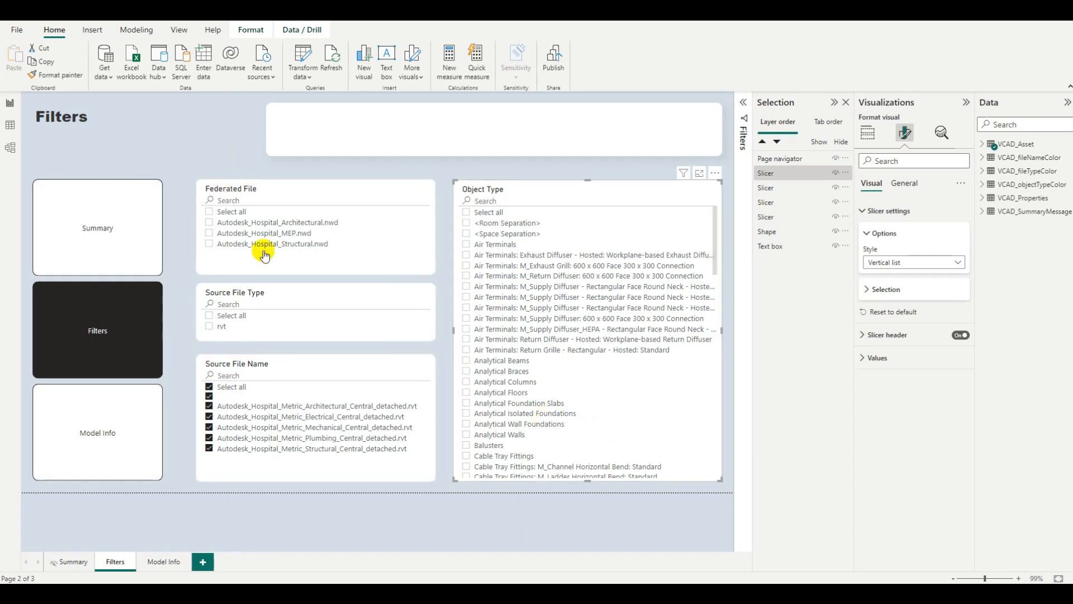
left_click(209, 387)
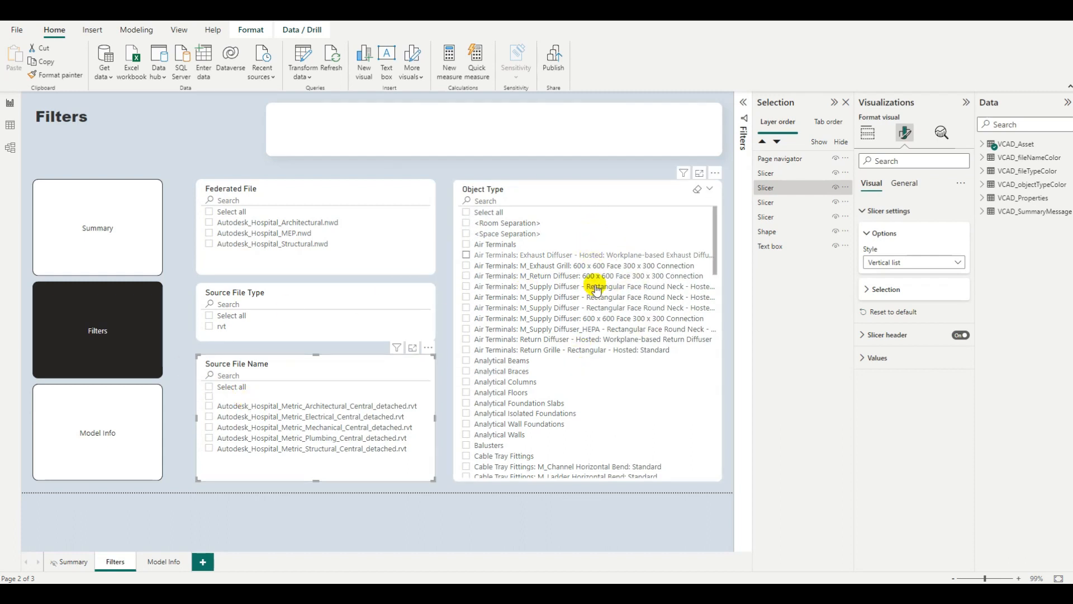
Filter Object Type to Air Terminals, Analytical Beams and Columns, and deselect Analytical Beams again
scroll(591, 370, "down", 3)
scroll(591, 373, "up", 2)
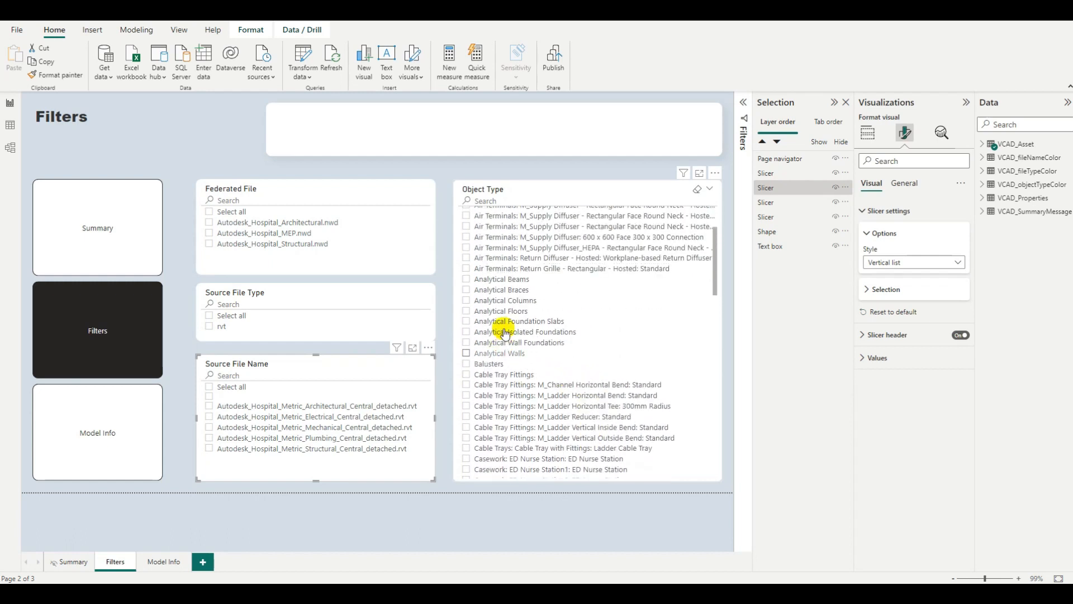
left_click(468, 279)
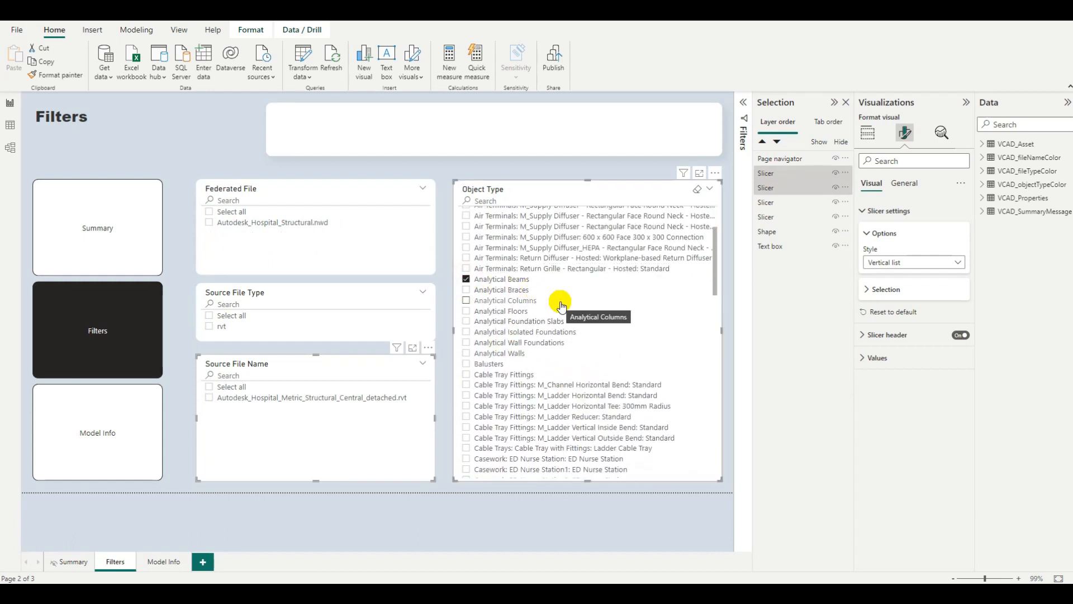
scroll(560, 304, "up", 3)
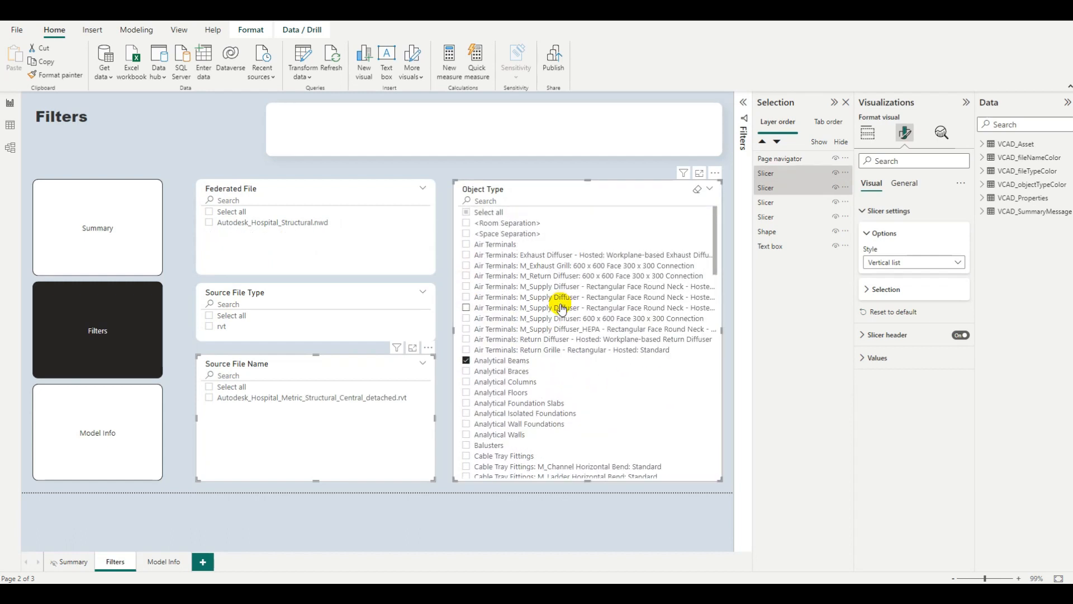
left_click(466, 244)
scroll(581, 370, "down", 12)
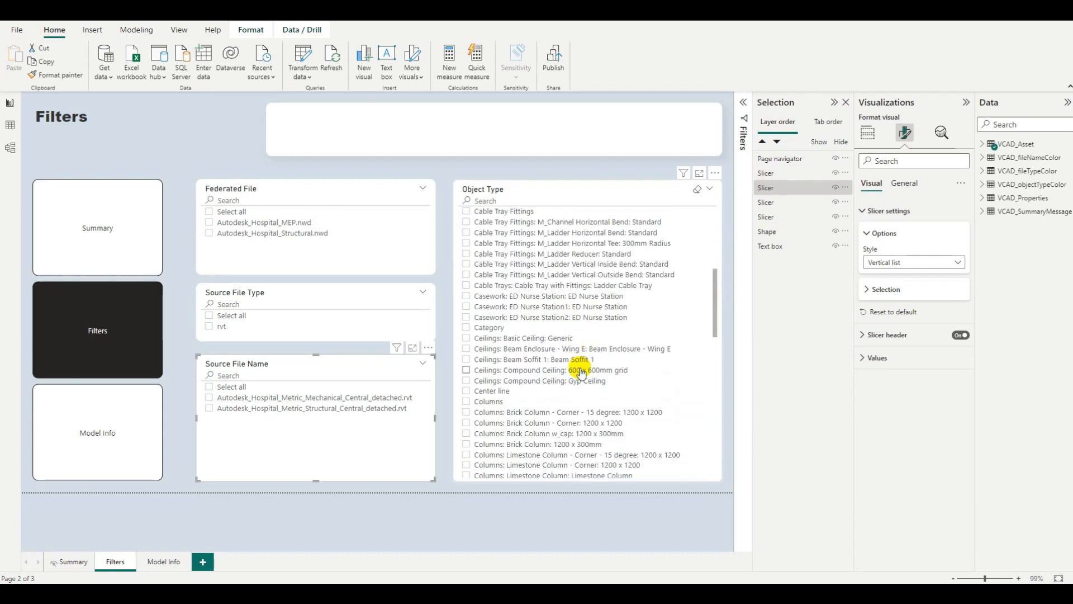
left_click(467, 239)
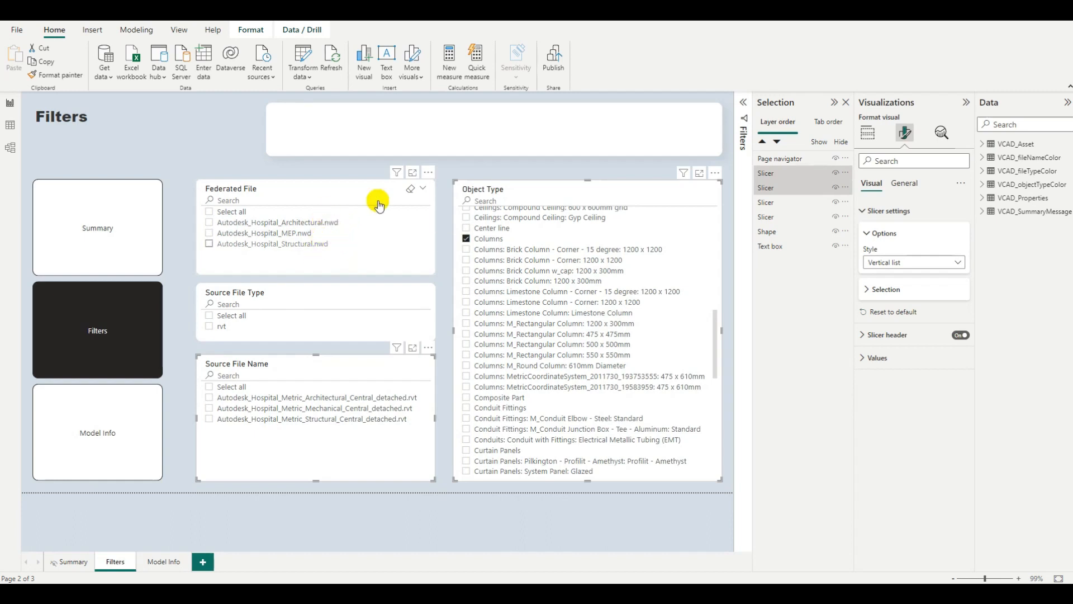
scroll(529, 301, "up", 15)
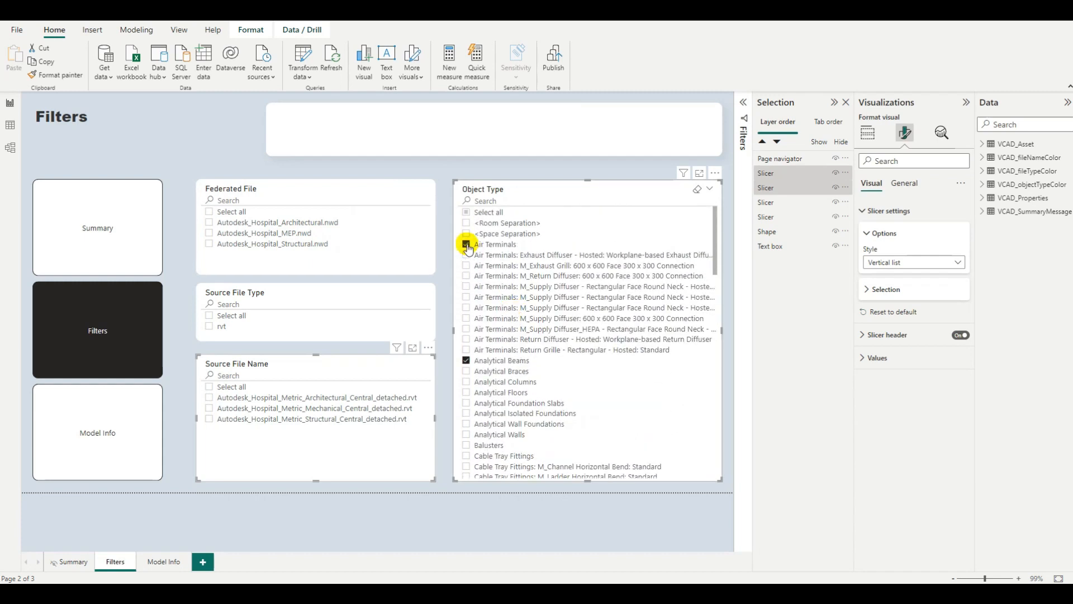
left_click(466, 360)
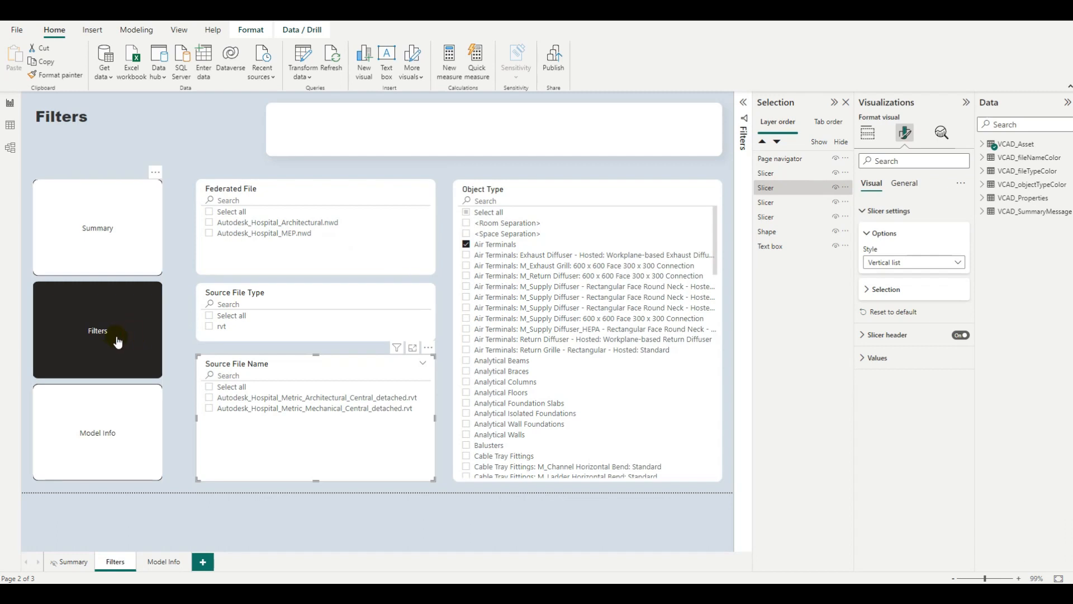
Go to the Model Info page through the page navigator and view the filtered model in Xray mode
left_click(103, 441)
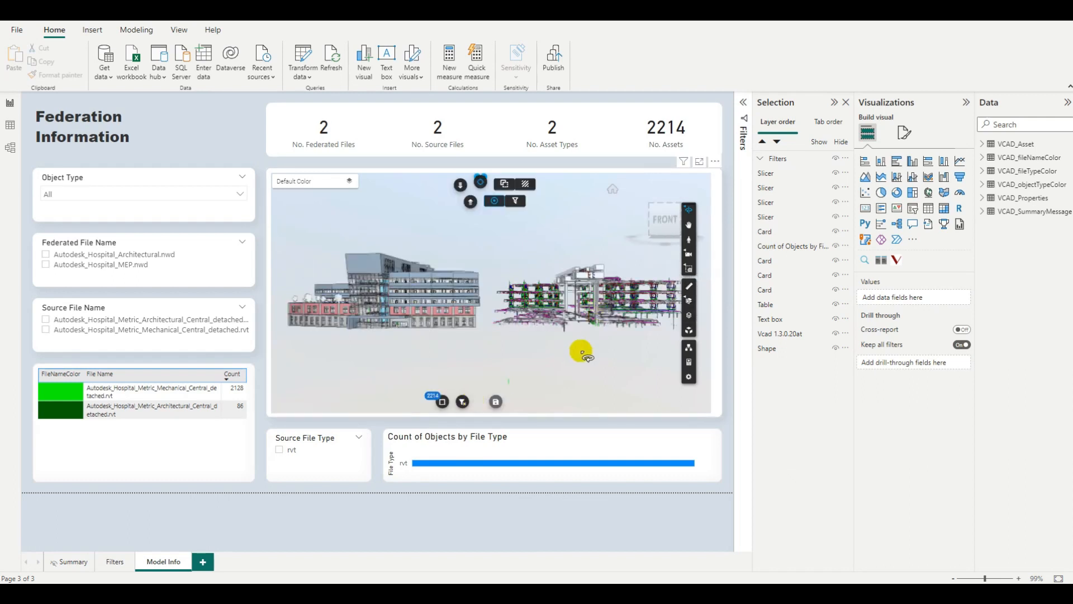
mouse_move(542, 362)
left_mouse_down()
mouse_move(561, 353)
mouse_move(549, 354)
left_mouse_up()
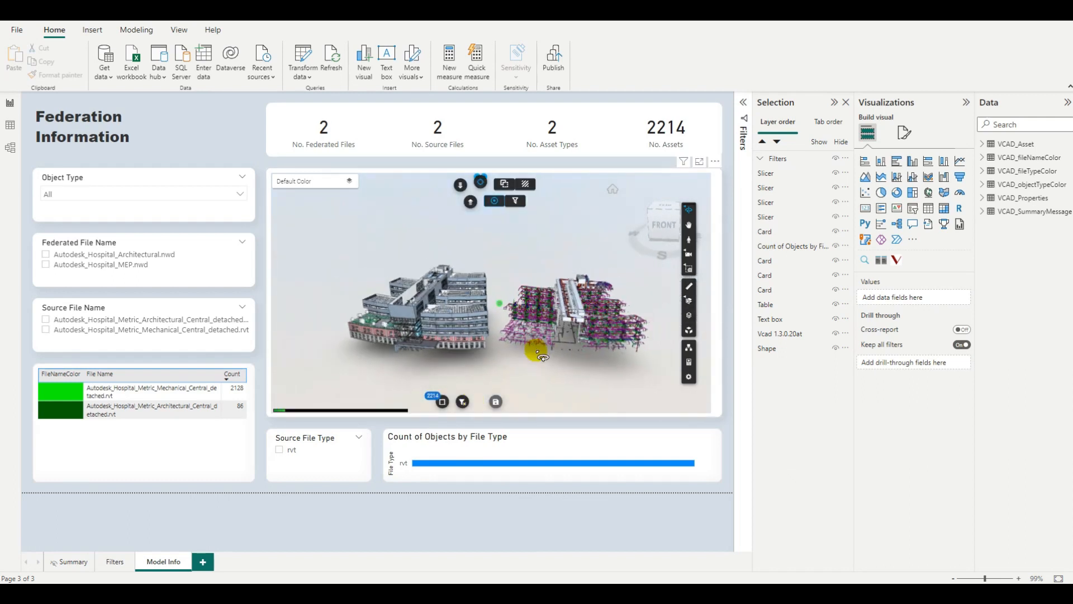
left_click(526, 185)
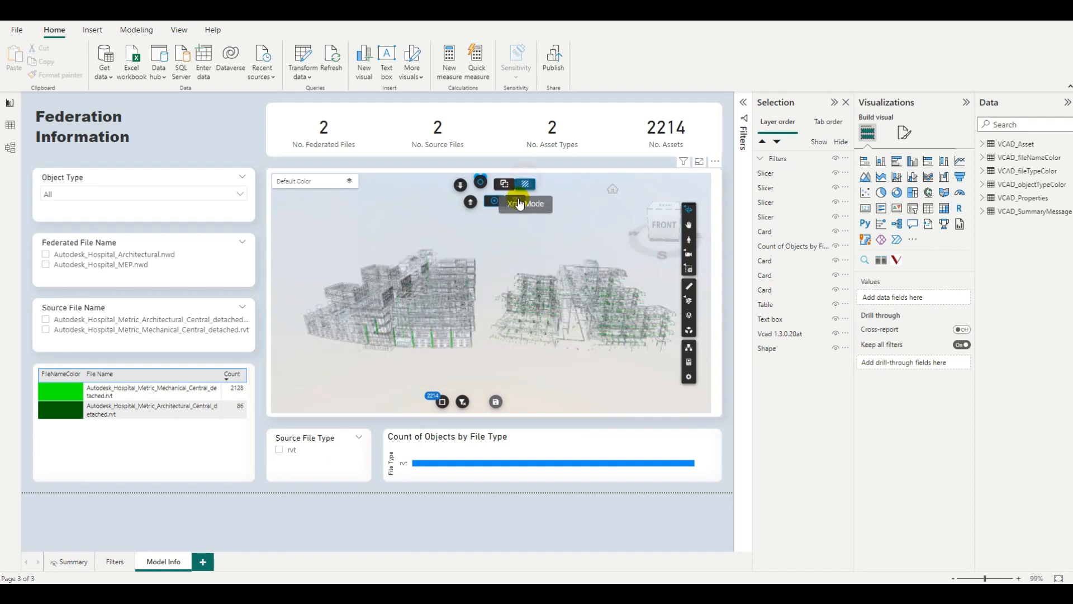
scroll(541, 327, "up", 5)
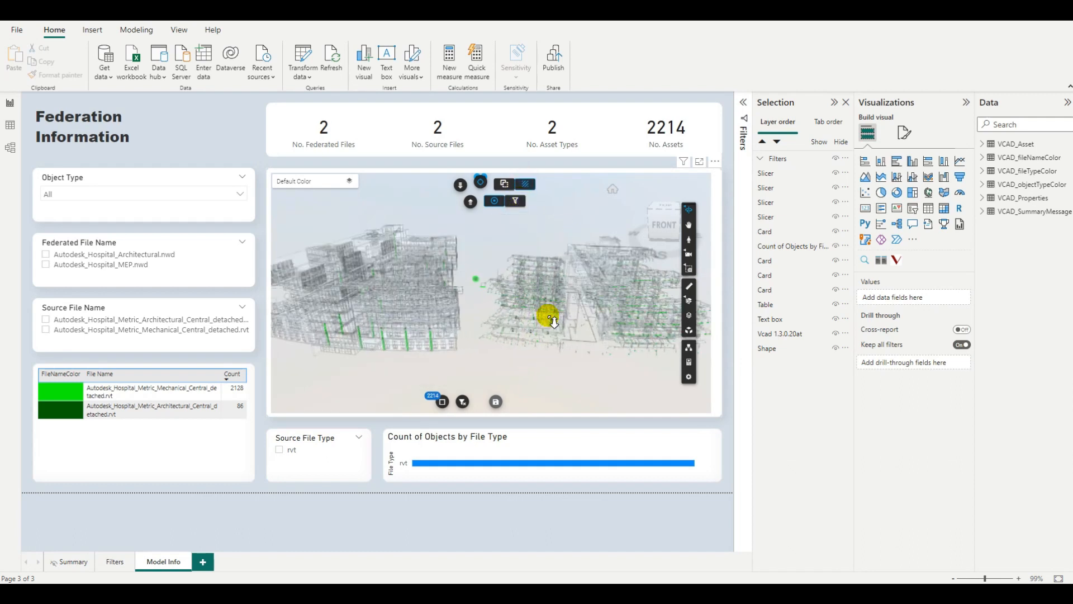
scroll(434, 328, "down", 1)
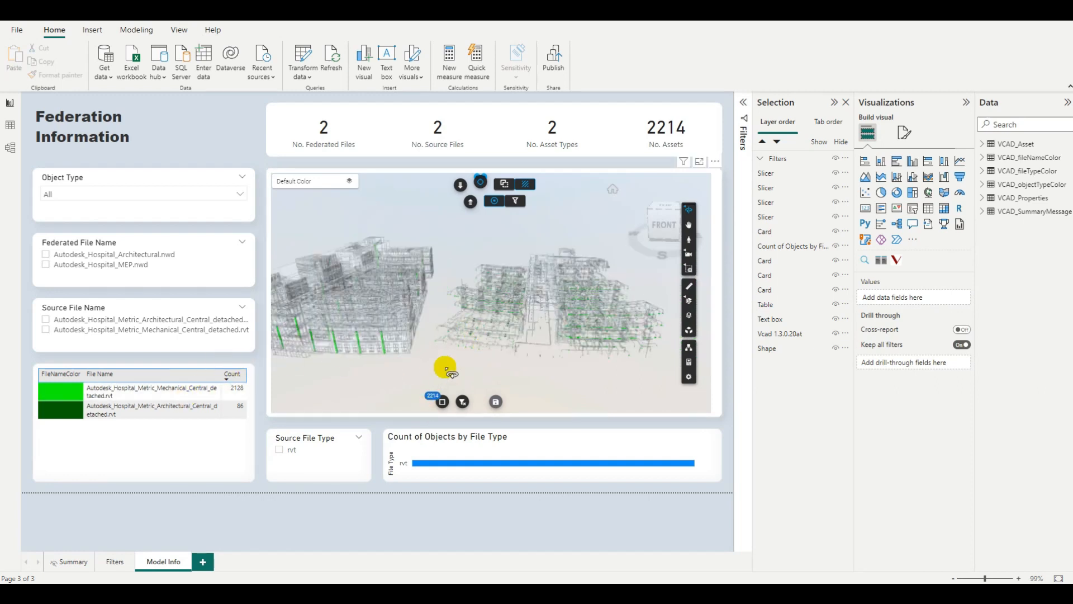
Highlight the Architectural source file from the file name table, inspect its objects in Xray and isolated in the viewer, and release the highlight
left_click(102, 413)
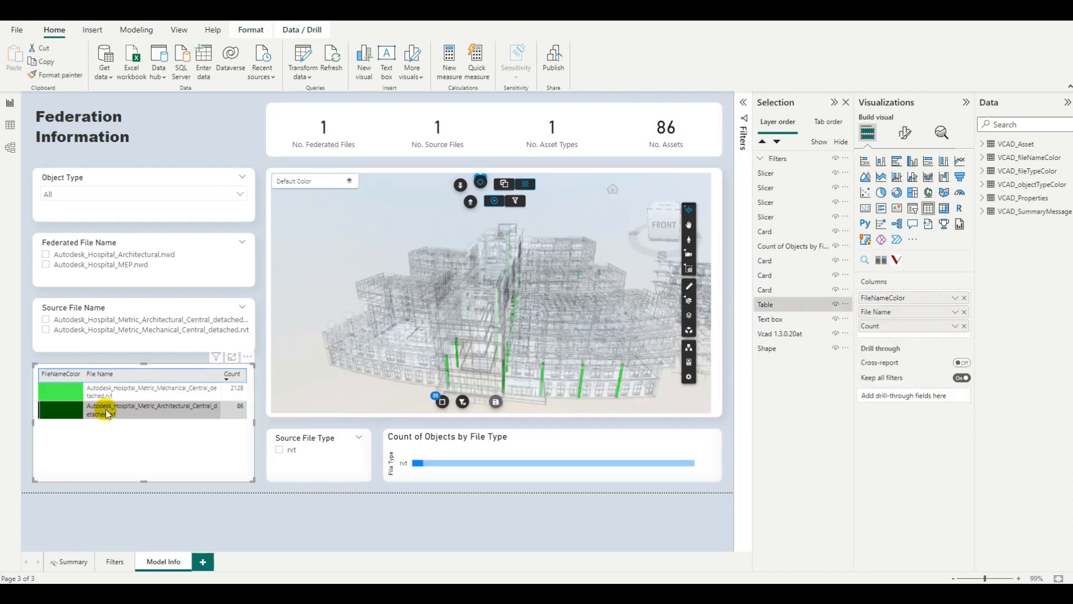
mouse_move(470, 362)
left_mouse_down()
mouse_move(647, 347)
mouse_move(501, 340)
mouse_move(568, 330)
mouse_move(527, 364)
mouse_move(569, 286)
mouse_move(532, 239)
mouse_move(520, 334)
left_mouse_up()
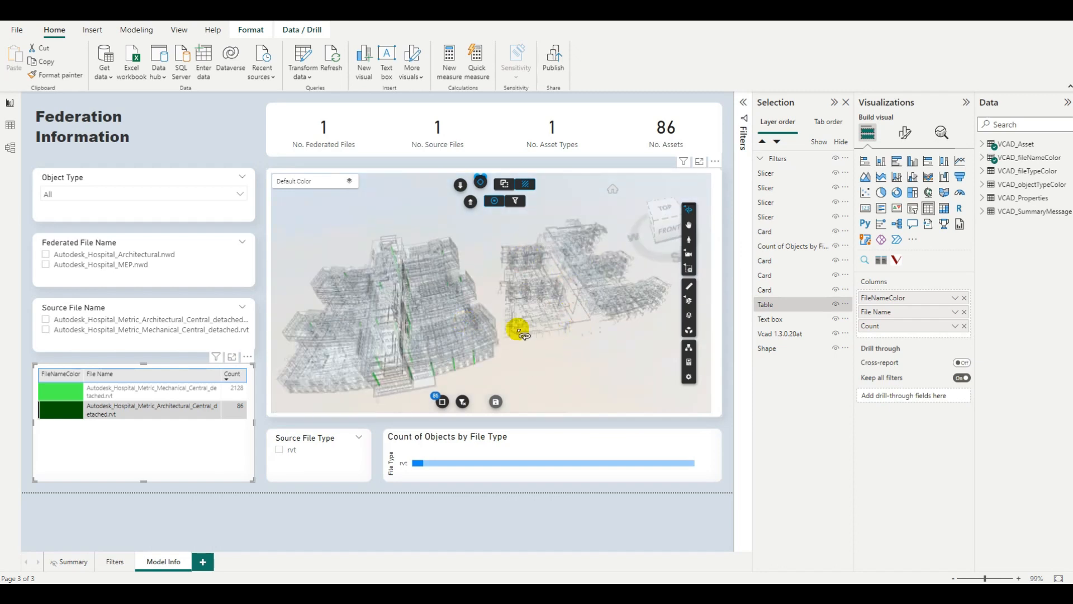
left_click(513, 190)
left_click(334, 385)
left_click(500, 271)
left_click(93, 414)
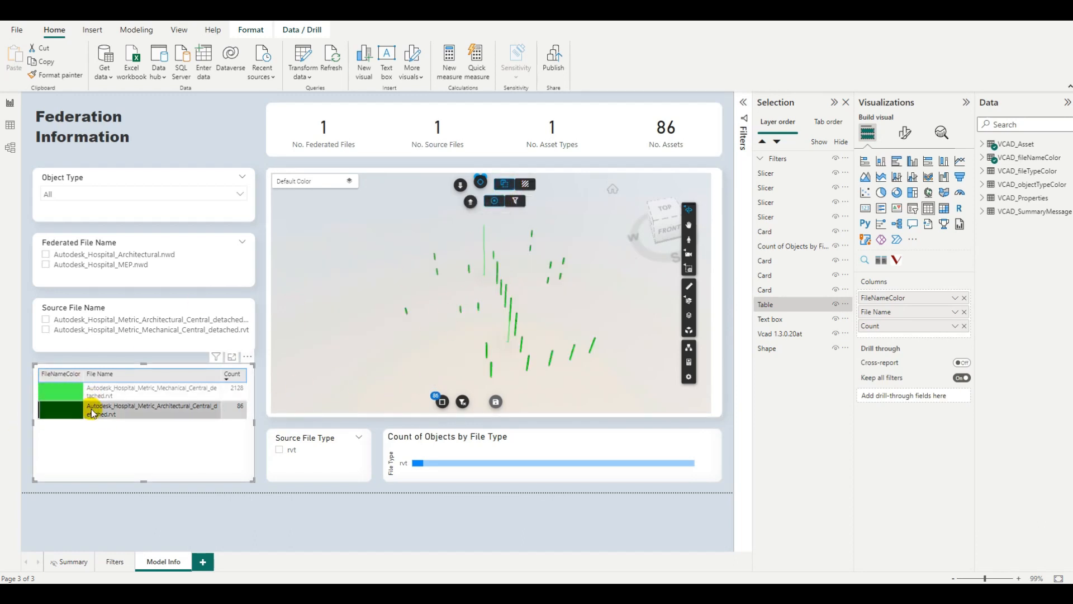
left_click(94, 418)
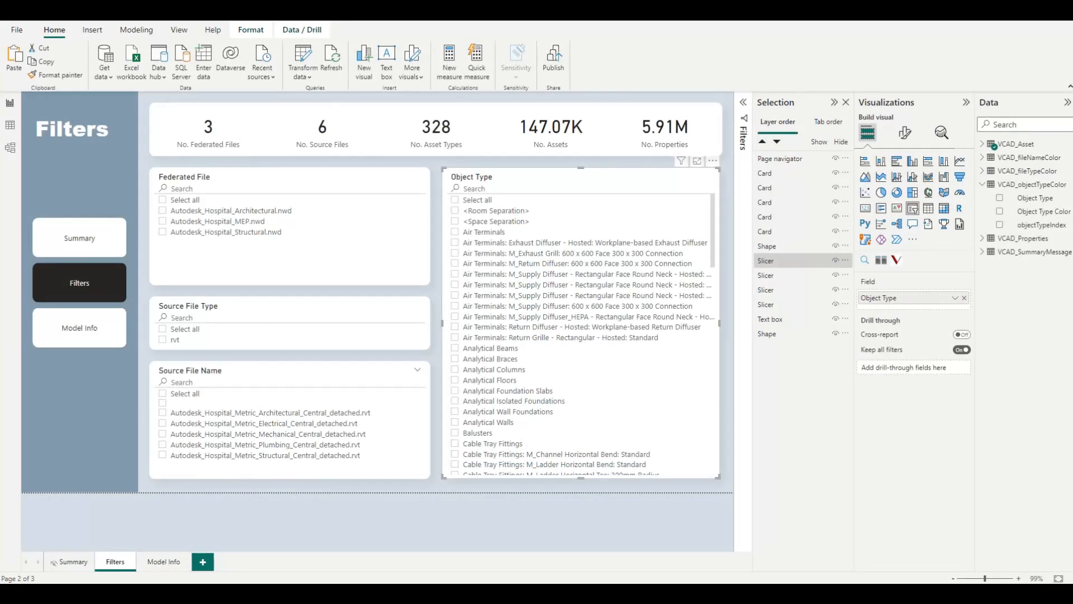
Filter the Object Type slicer on the redesigned Filters page to Air Terminals and Columns
left_click(143, 353)
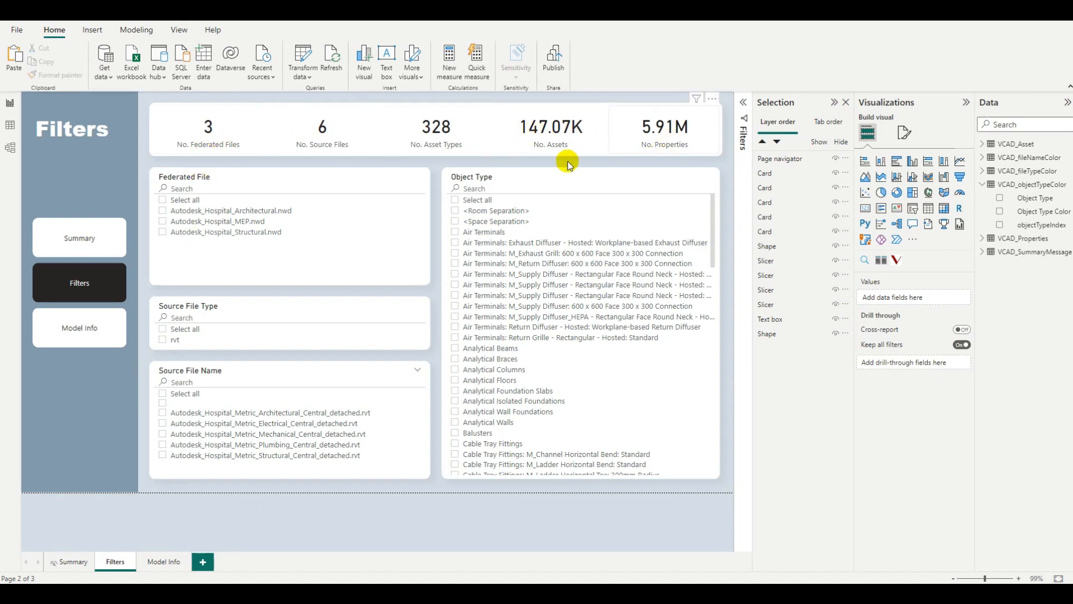
left_click(455, 232)
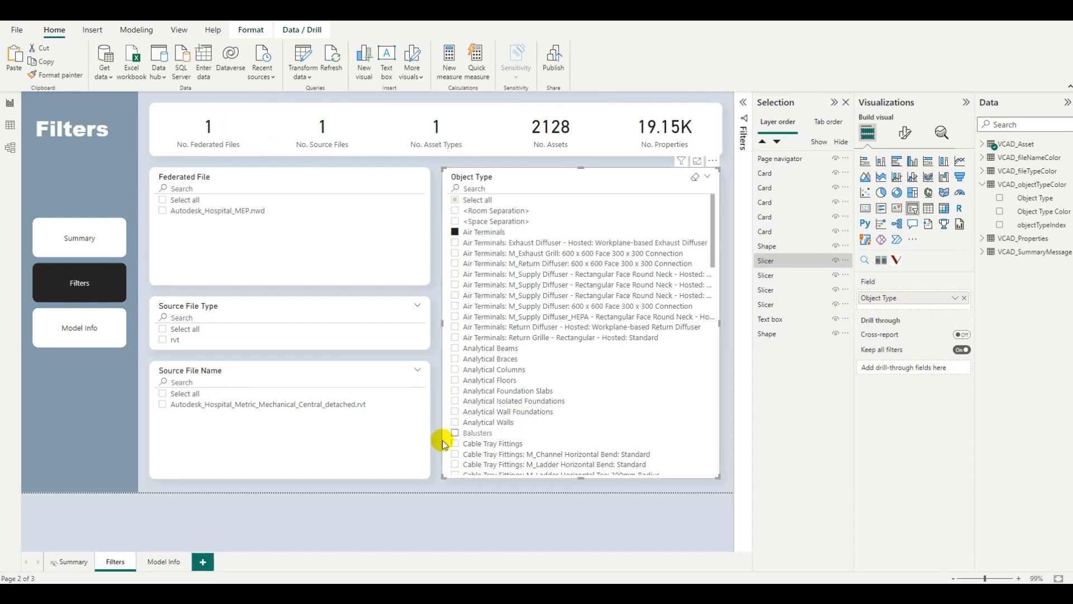
scroll(486, 419, "down", 5)
scroll(507, 426, "down", 5)
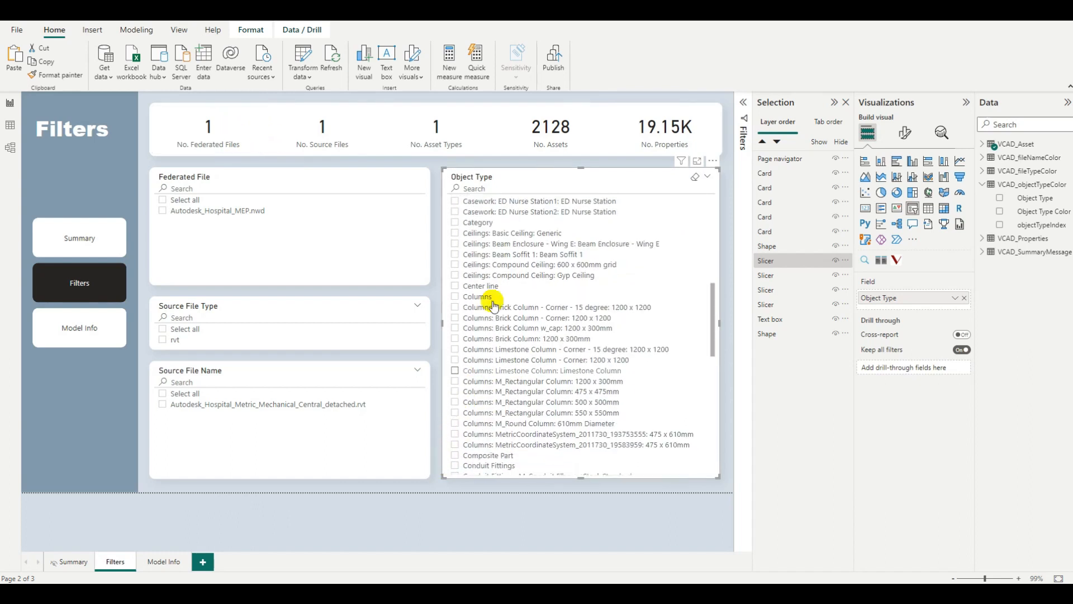
left_click(456, 297)
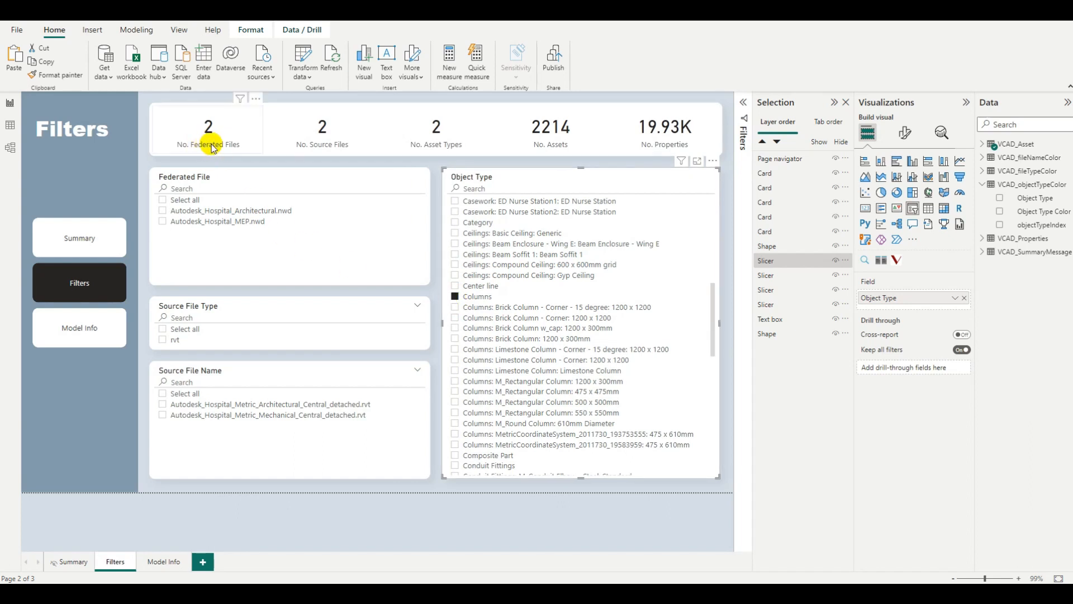
Add the Brick Column - Corner - 15 degree: 1200 x 1200, Corner: 1200 x 1200 and w_cap: 1200 x 300mm types to the Object Type filter
scroll(574, 376, "down", 3)
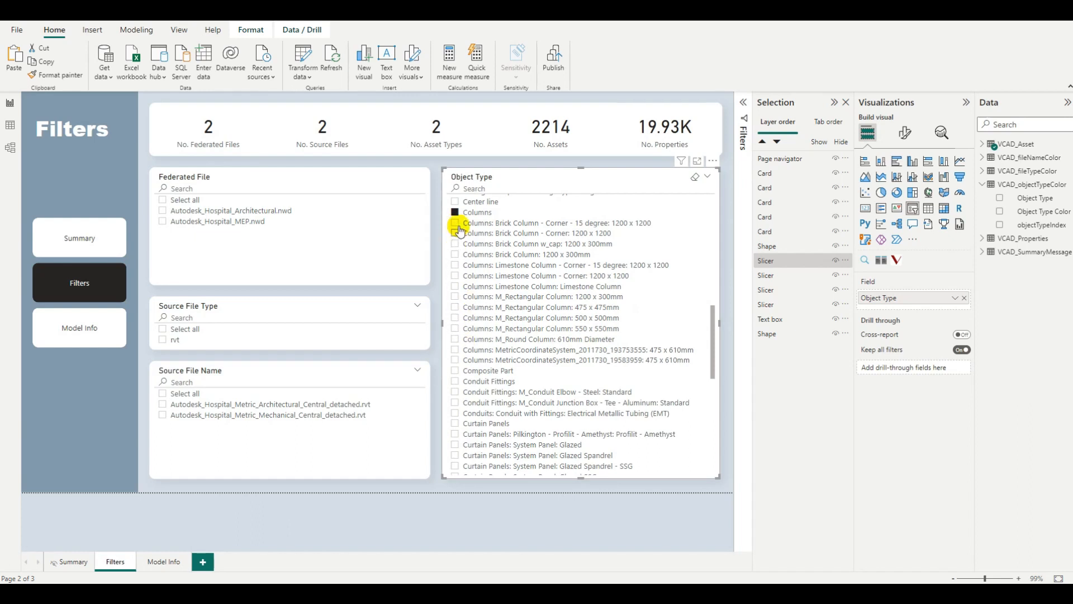
left_click(456, 223)
left_click(455, 233)
left_click(456, 244)
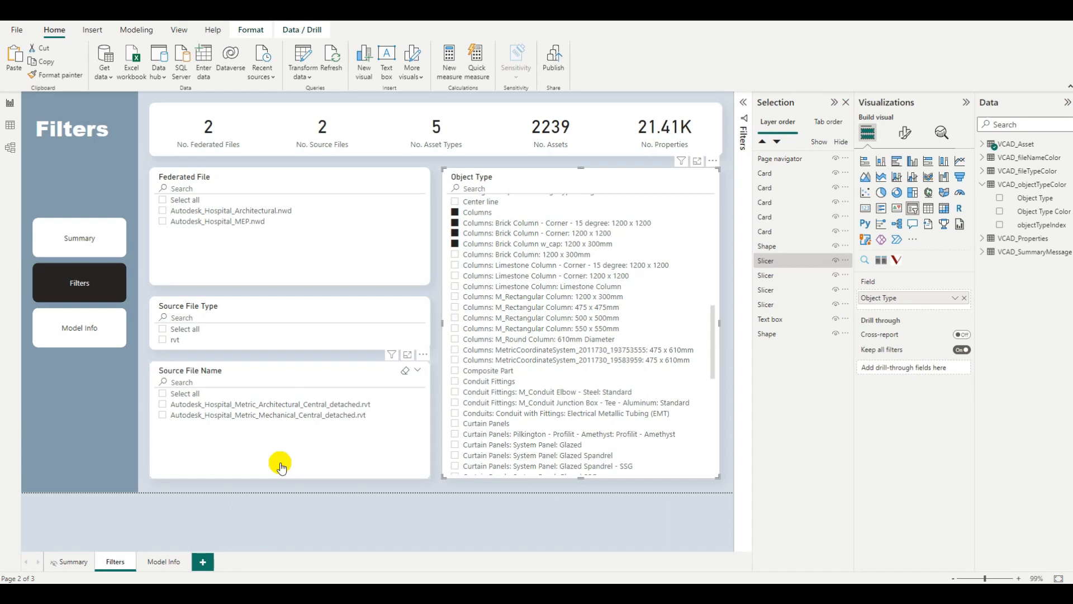
Open the Model Info page and temporarily cross-filter it by Columns: Brick Column w_cap: 1200 x 300mm in the Object Type table
left_click(76, 335)
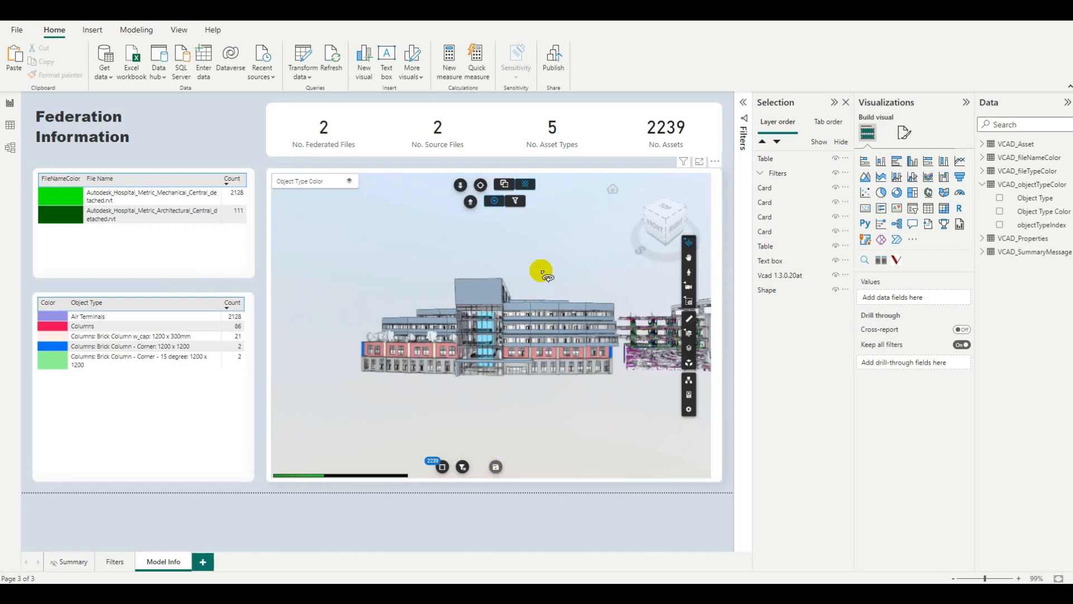
left_click_drag(546, 337, 515, 404)
left_click(123, 325)
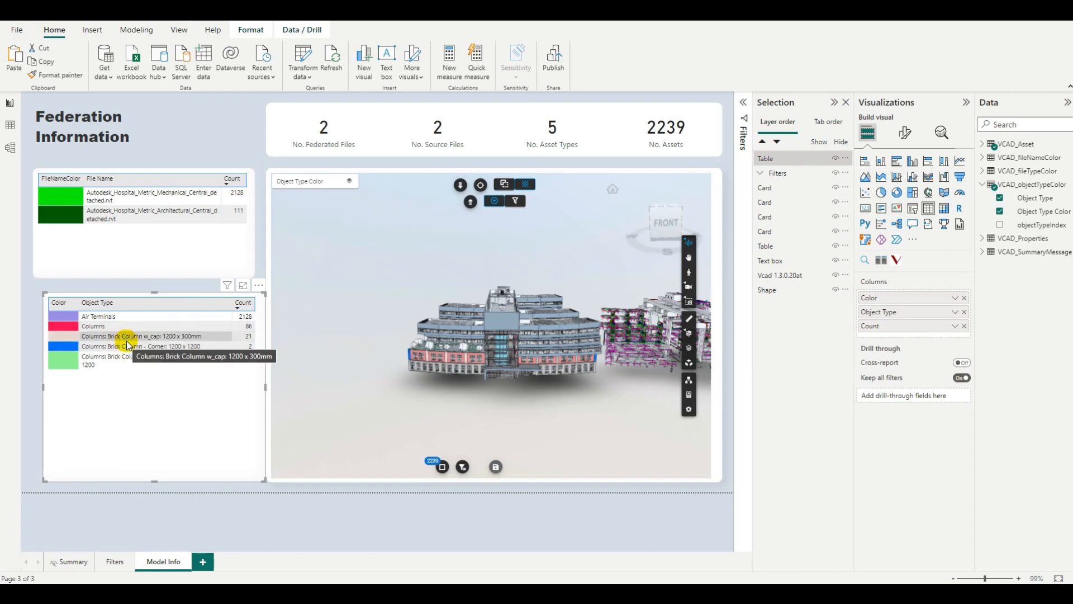
left_click(127, 338)
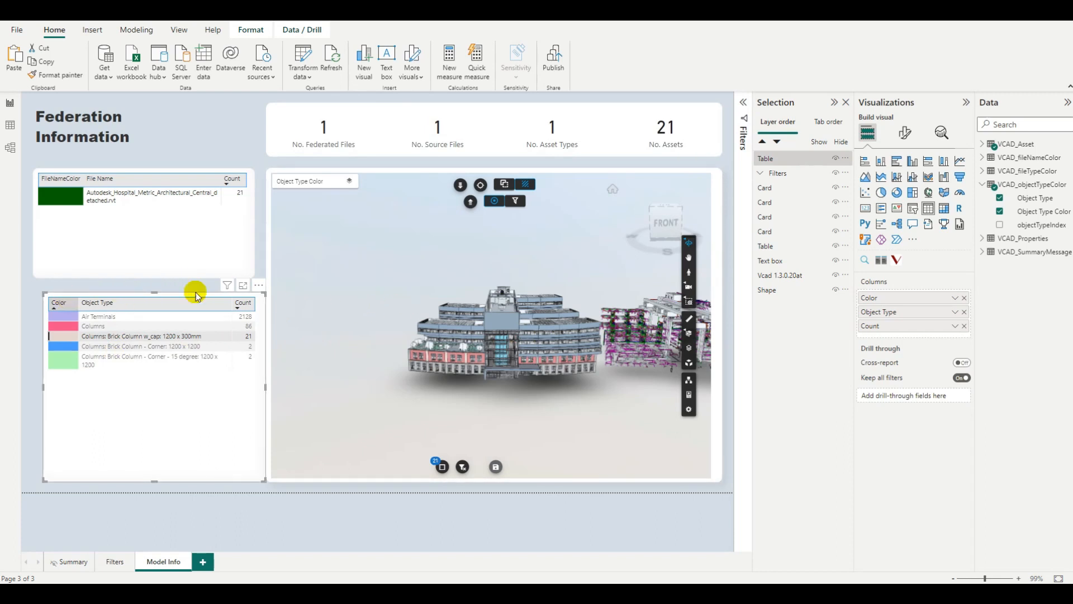
left_click_drag(466, 258, 421, 273)
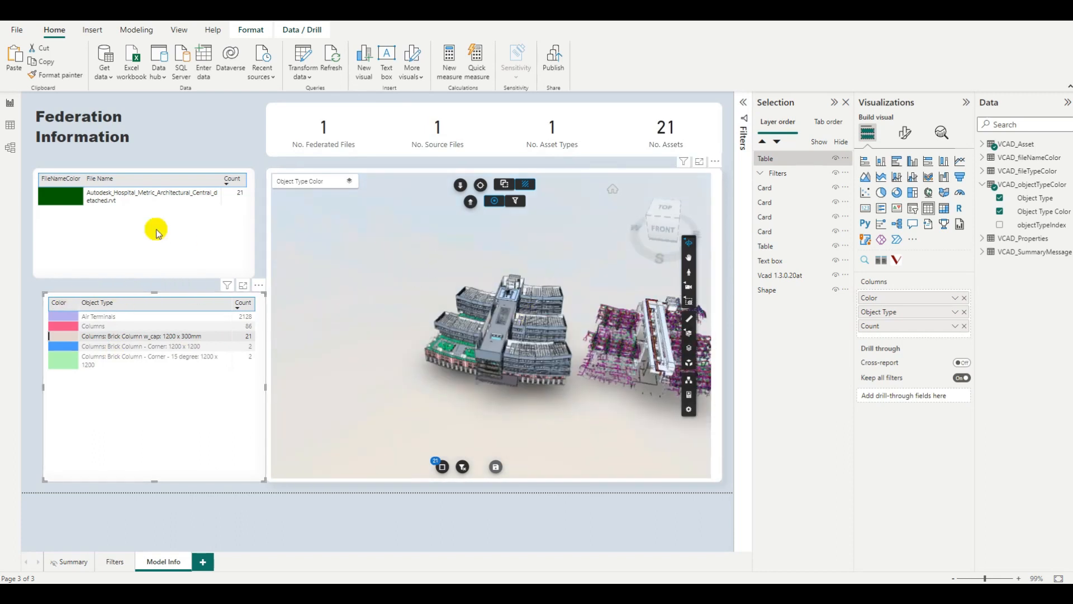
left_click(152, 339)
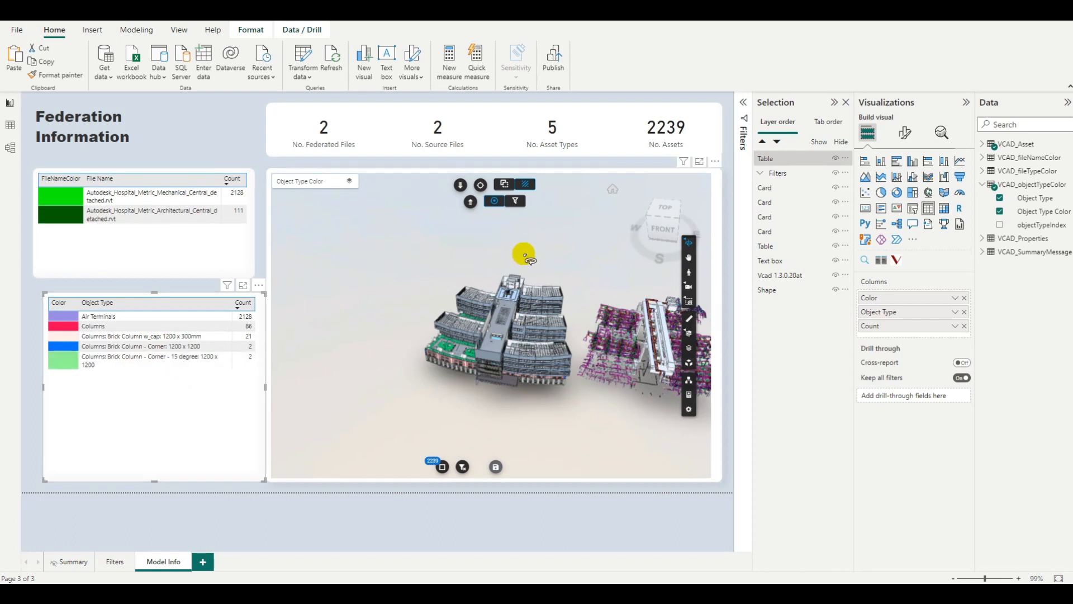
Isolate the filtered objects in the 3D viewer and examine their object type colours from several angles
left_click_drag(510, 252, 429, 260)
left_click(504, 184)
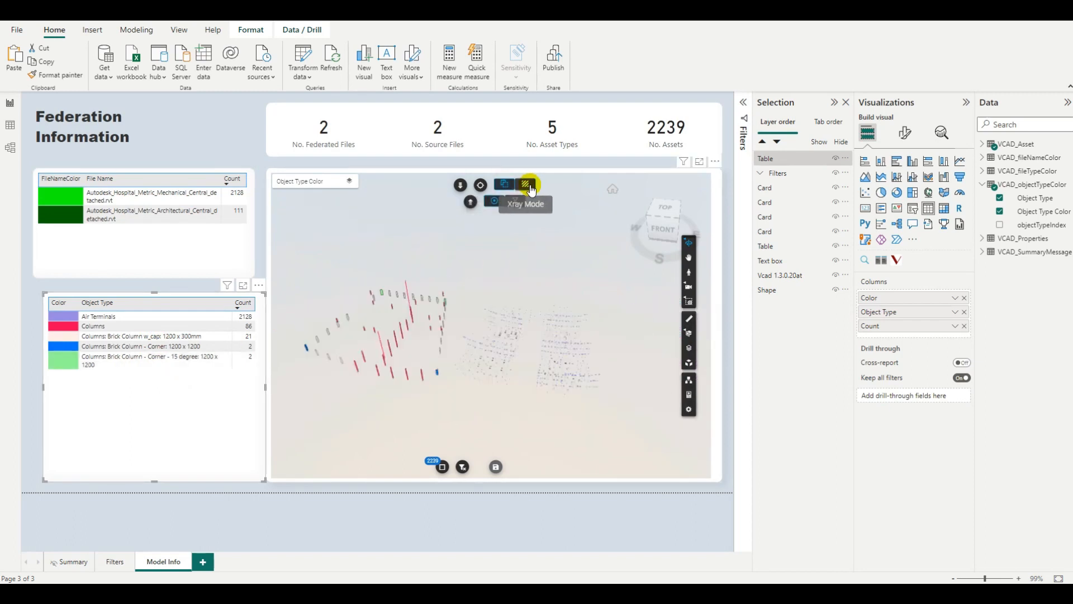
left_click_drag(478, 361, 455, 366)
left_click_drag(412, 401, 474, 330)
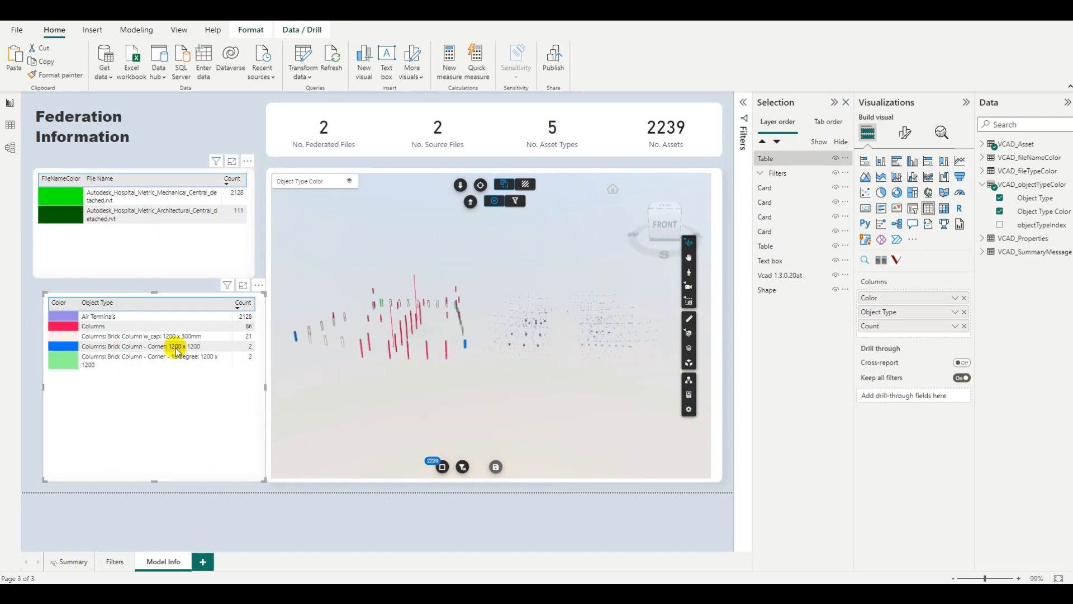